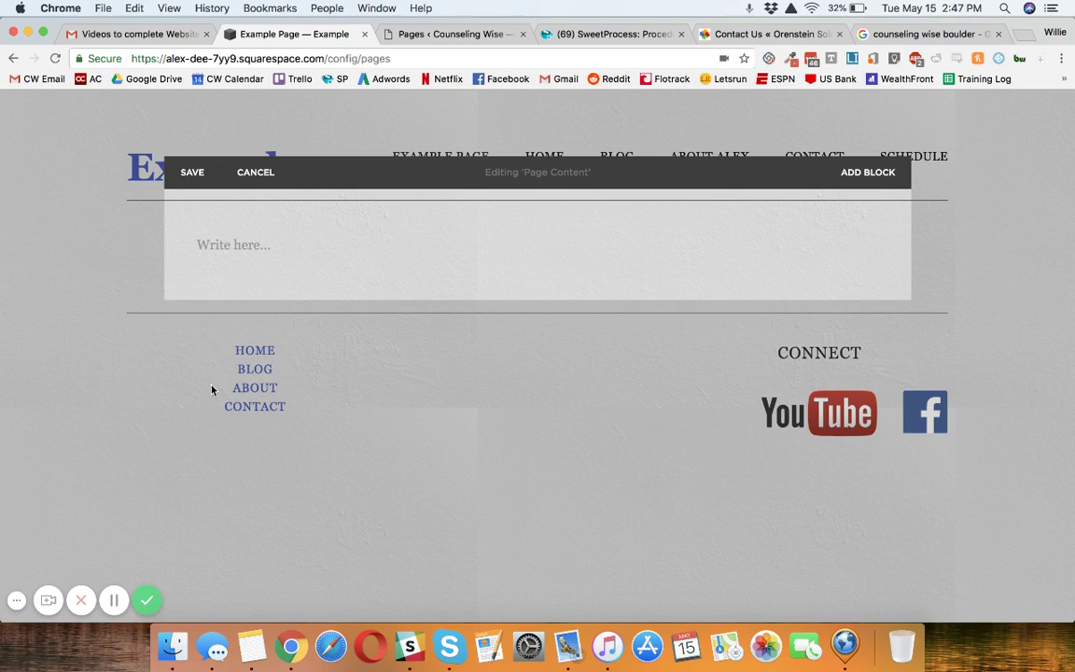
# Open the empty 'Write here...' text block on the Example Page for editing.
pyautogui.moveTo(245, 250)
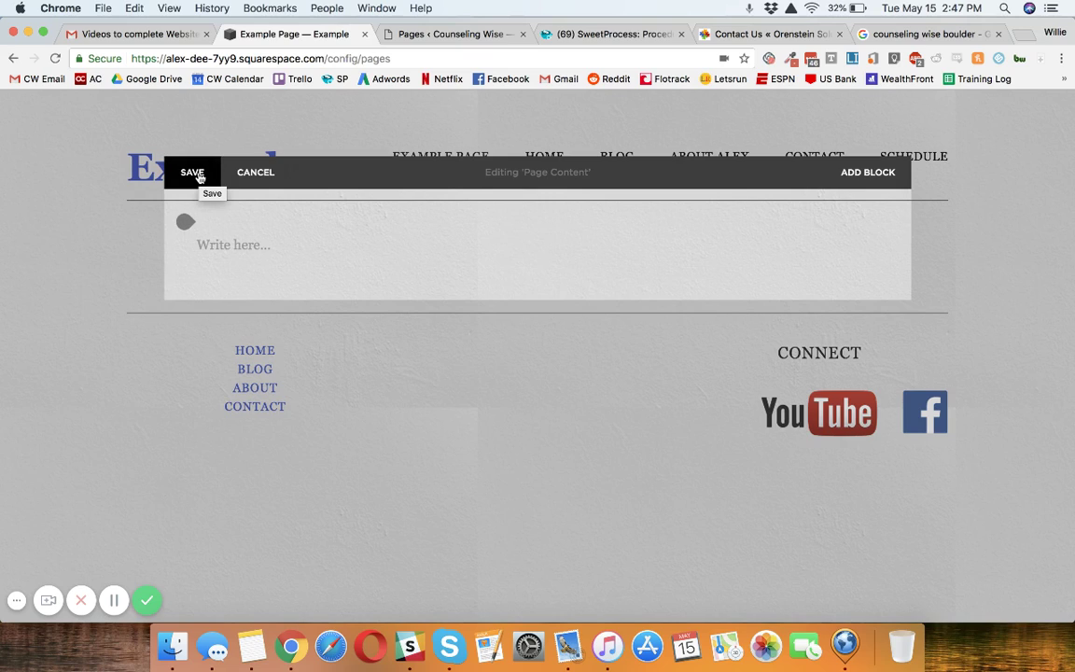
# Add a centred Heading 2 reading 'Contact Counseling Wise' at the top of the block.
pyautogui.click(249, 248)
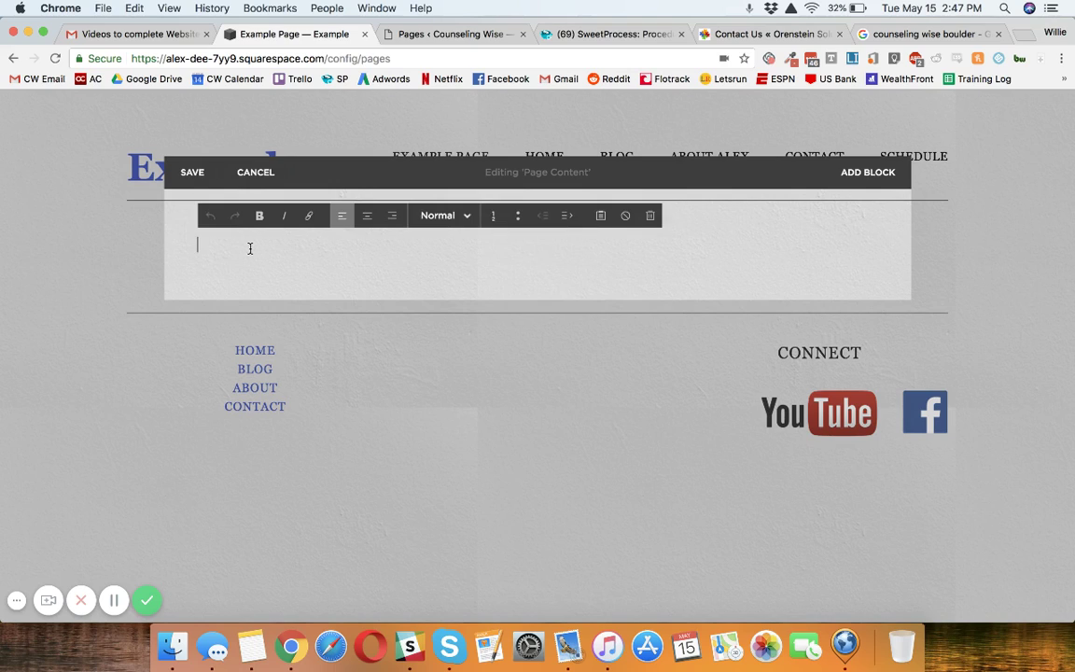
pyautogui.write('Contact')
pyautogui.click(367, 216)
pyautogui.click(440, 216)
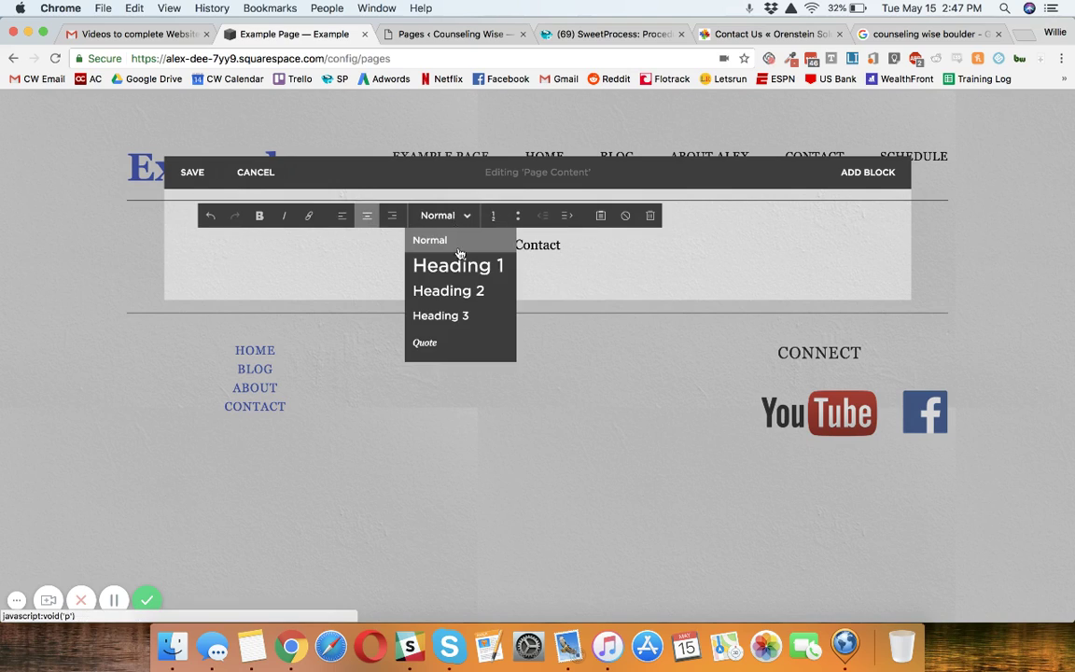
pyautogui.click(461, 291)
pyautogui.press('Return')
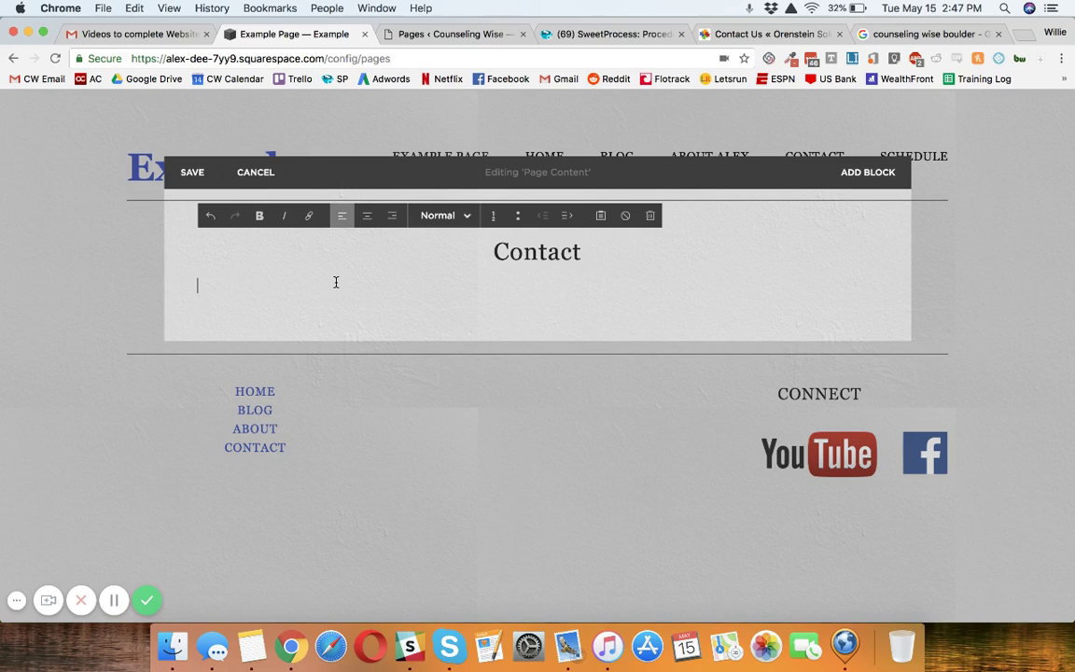
pyautogui.click(580, 253)
pyautogui.write('Coun')
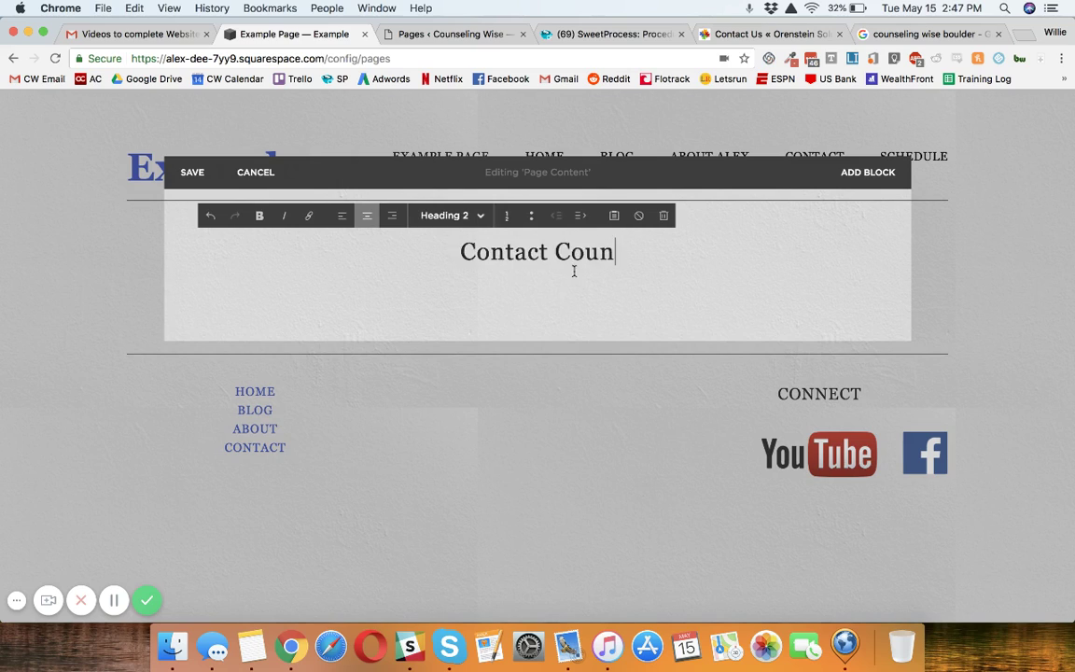
pyautogui.write('seling Wise')
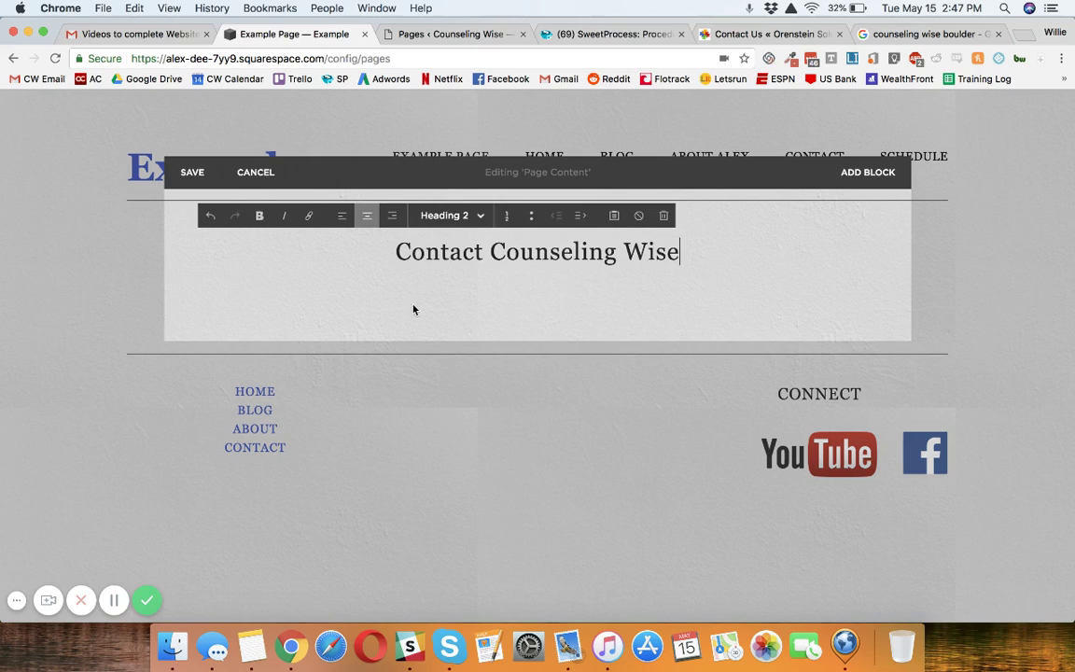
# Type the lines 'Contact Information', 'Address:' and 'Phone Number:' below the heading.
pyautogui.click(360, 287)
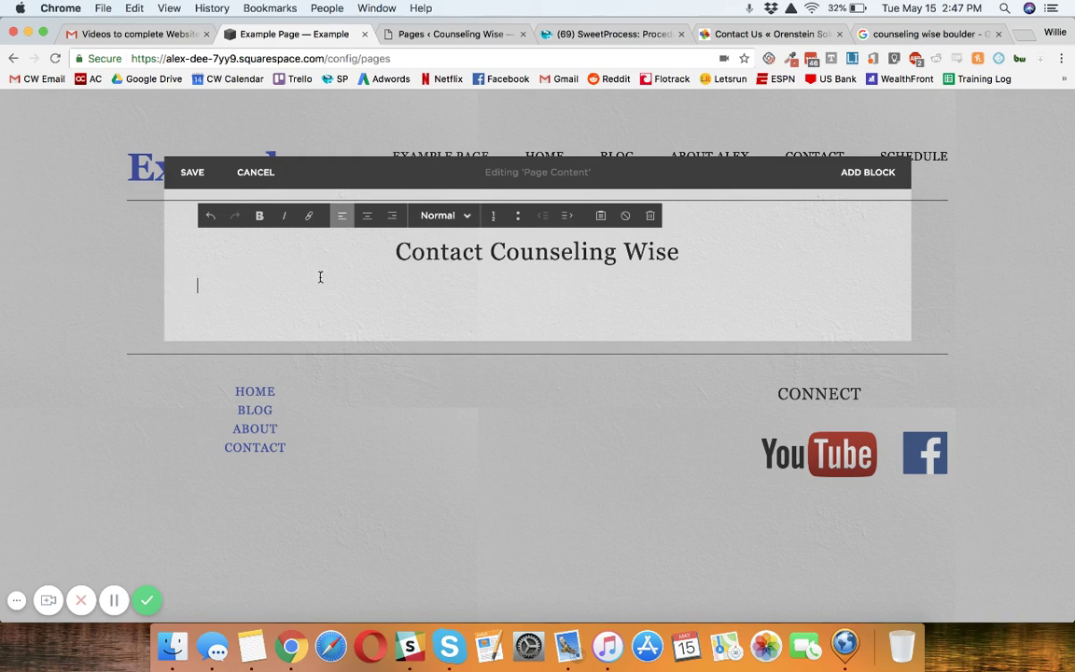
pyautogui.moveTo(185, 273)
pyautogui.write('Contact Information')
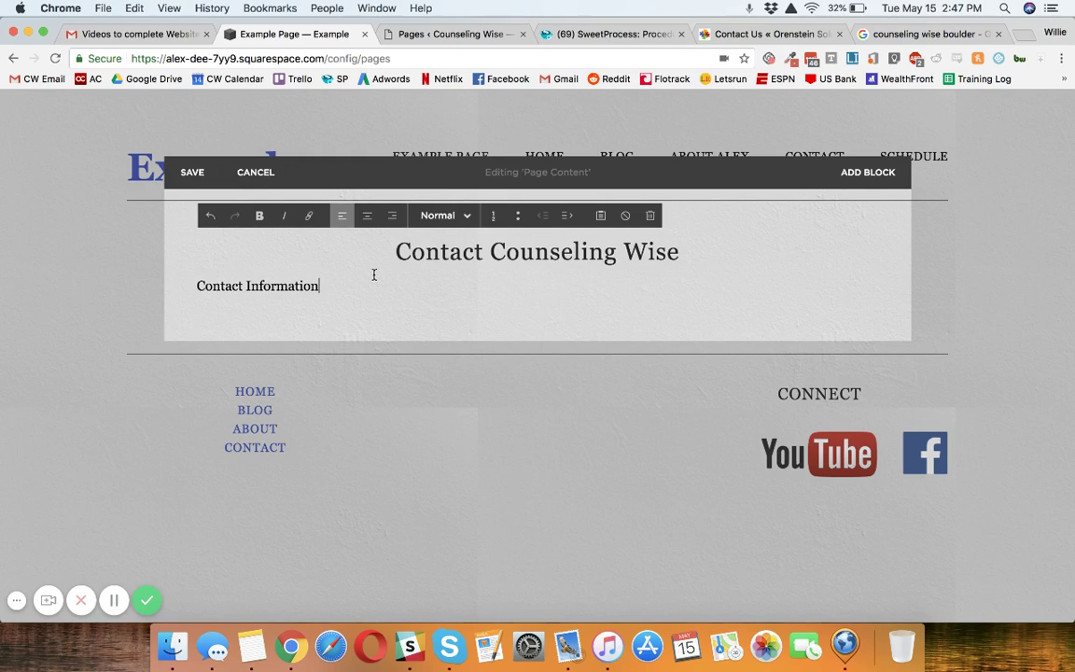
pyautogui.press('Return')
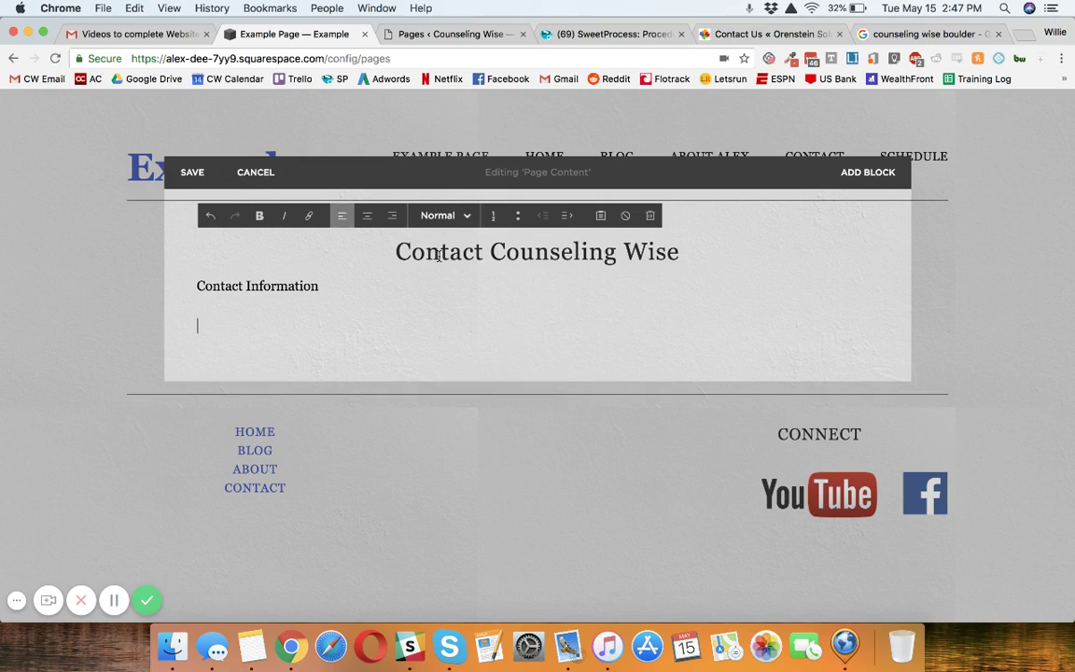
pyautogui.write('Address:')
pyautogui.press('Return')
pyautogui.write('Phone N')
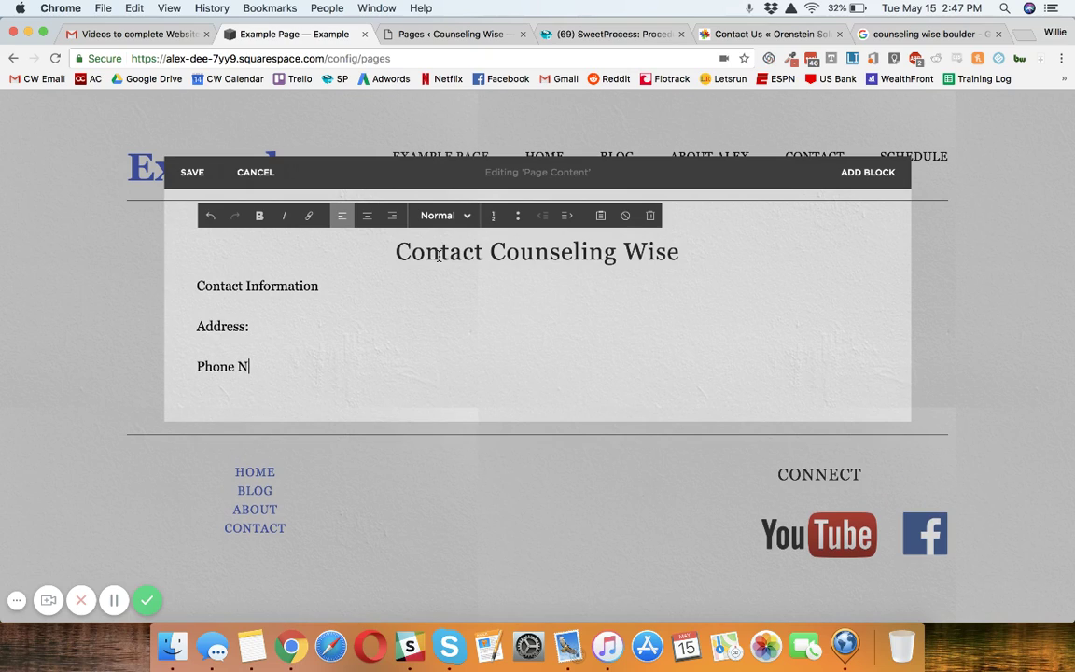
pyautogui.write('umber:')
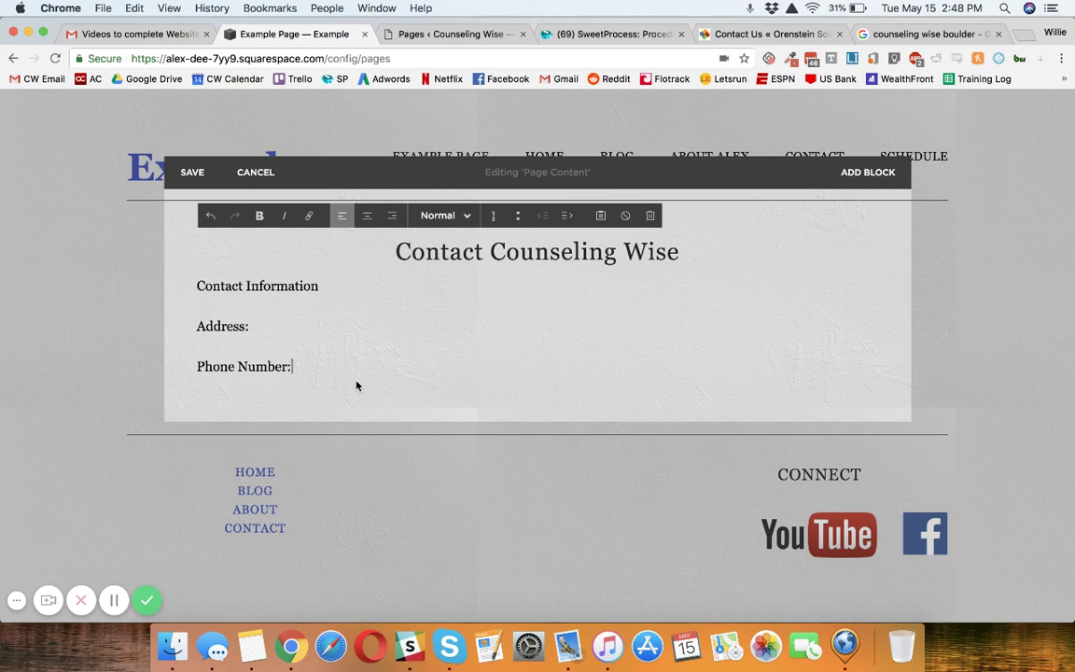
pyautogui.click(290, 326)
# Copy the business address from Google and paste it unformatted after Address:.
pyautogui.click(934, 34)
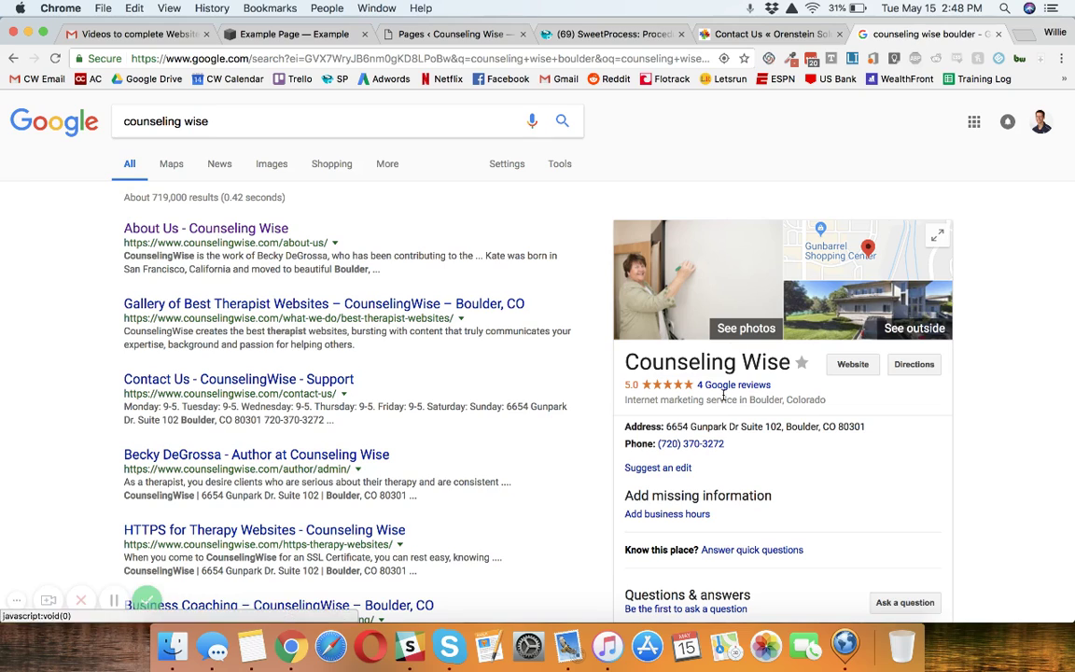
pyautogui.tripleClick(744, 426)
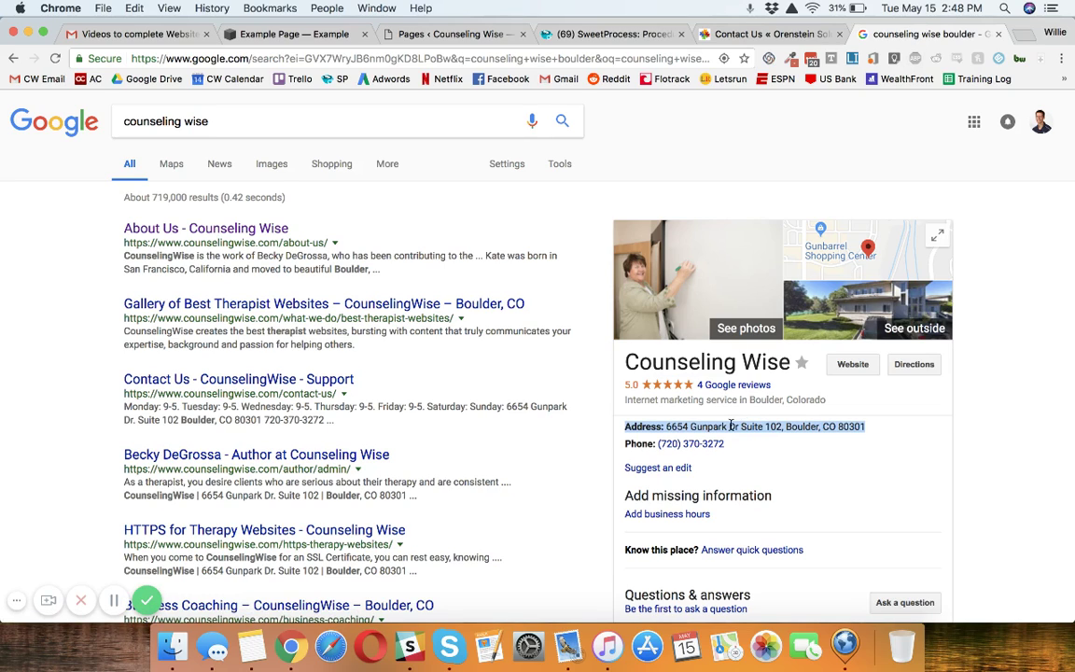
pyautogui.moveTo(667, 427); pyautogui.dragTo(878, 431)
pyautogui.press('super+c')
pyautogui.click(305, 36)
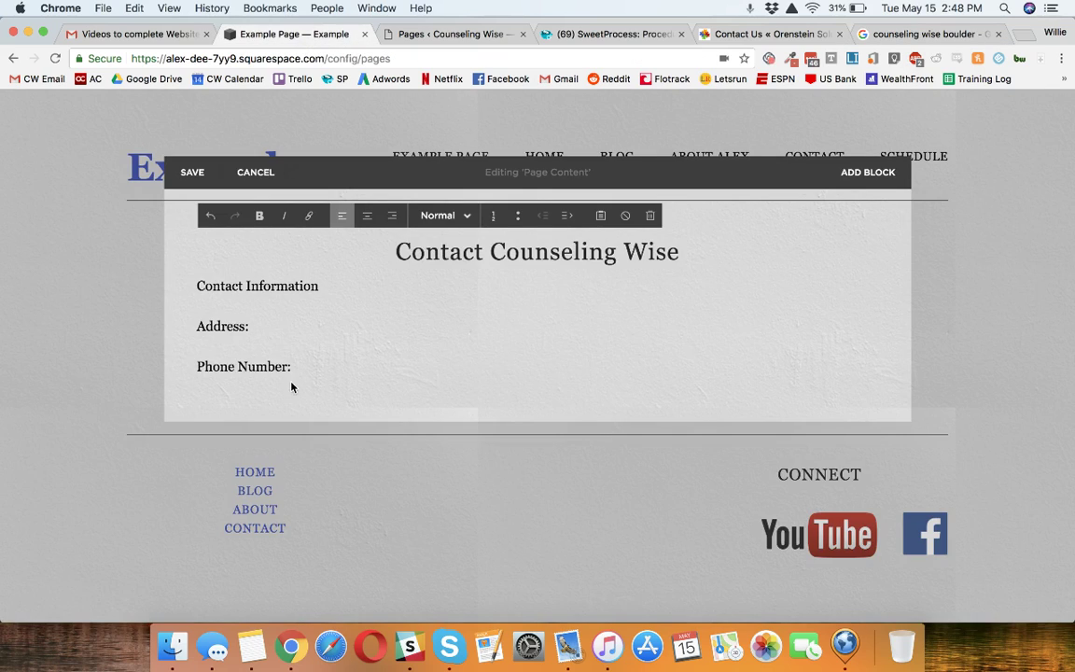
pyautogui.rightClick(291, 323)
pyautogui.click(356, 408)
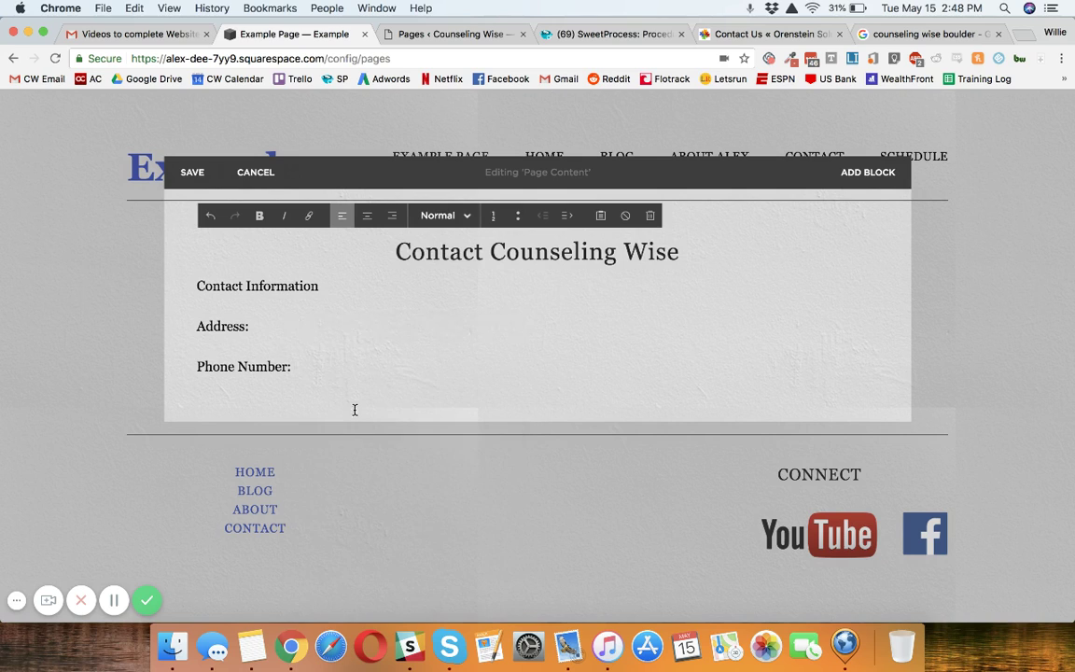
# Copy the business phone number from Google and paste it after Phone Number:.
pyautogui.click(915, 33)
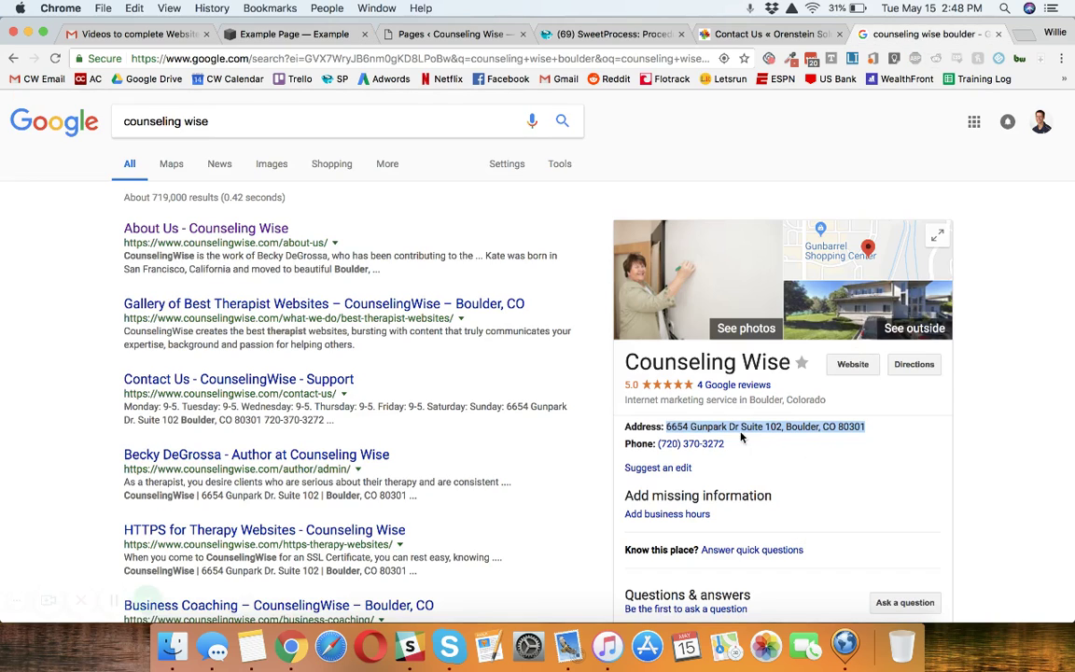
pyautogui.rightClick(710, 446)
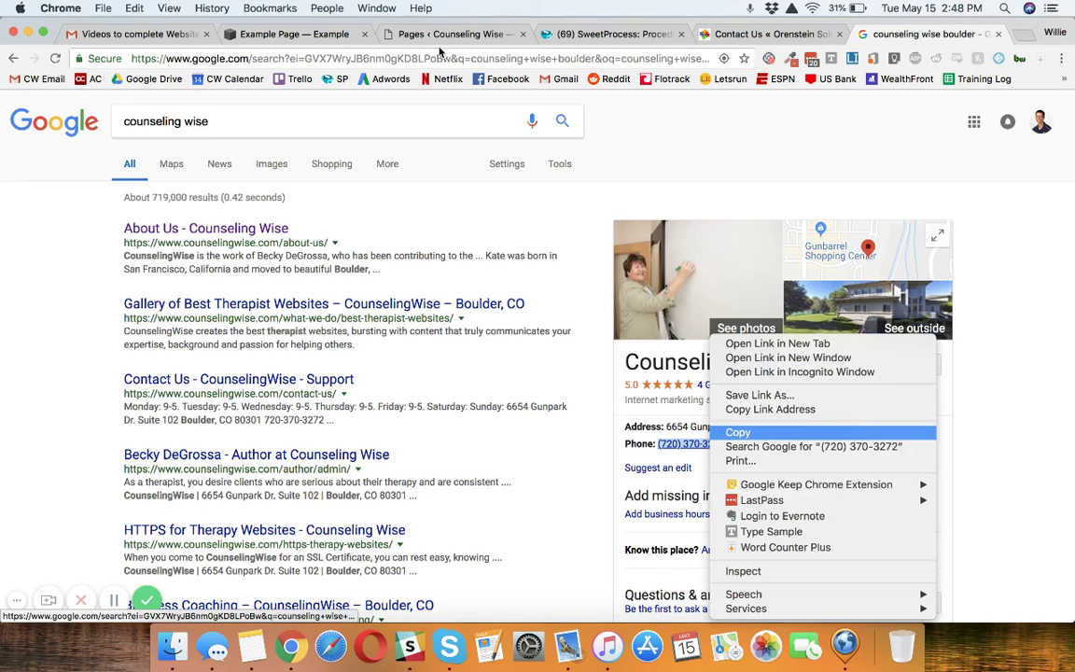
pyautogui.click(661, 394)
pyautogui.click(315, 34)
pyautogui.click(336, 367)
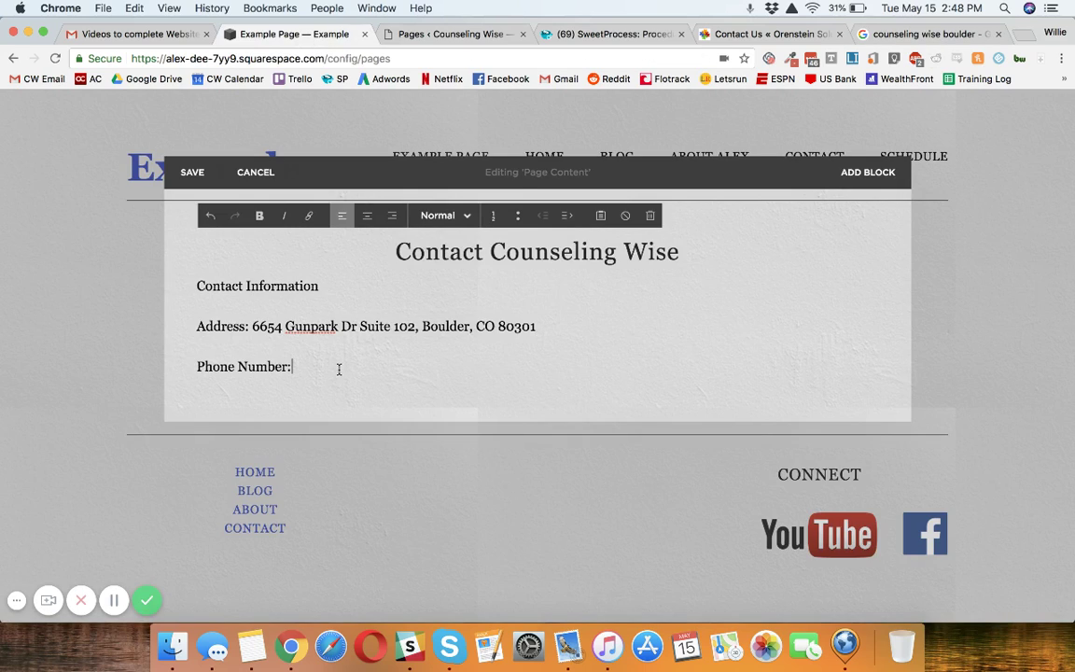
pyautogui.rightClick(339, 376)
pyautogui.click(383, 445)
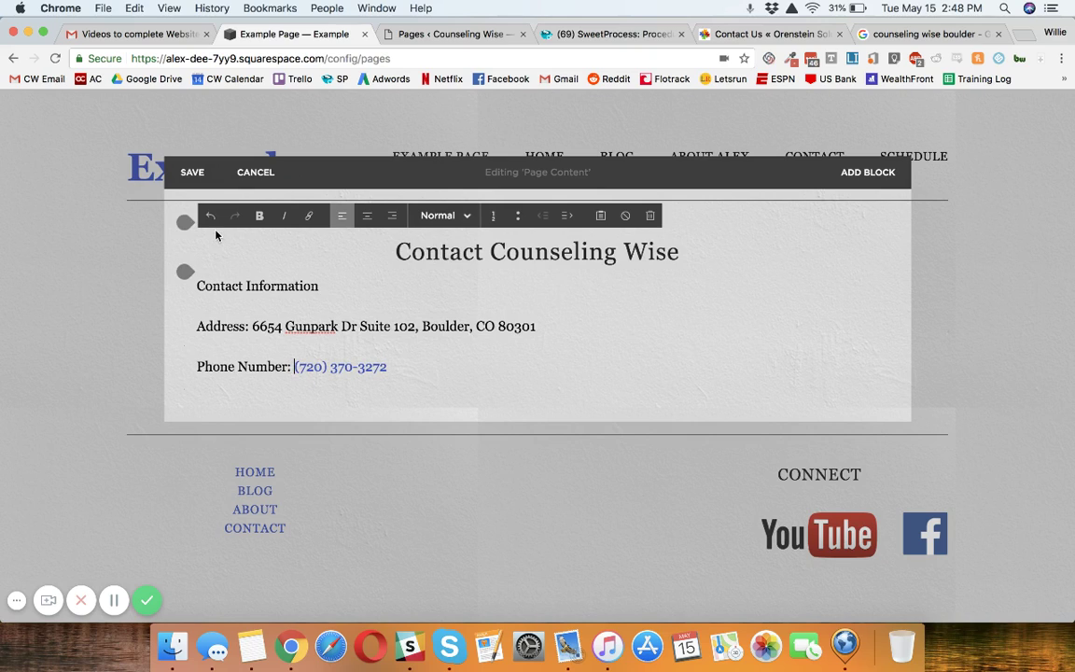
# Insert a Form block below the heading and rename 'New Form' to 'Contact Form'.
pyautogui.click(186, 272)
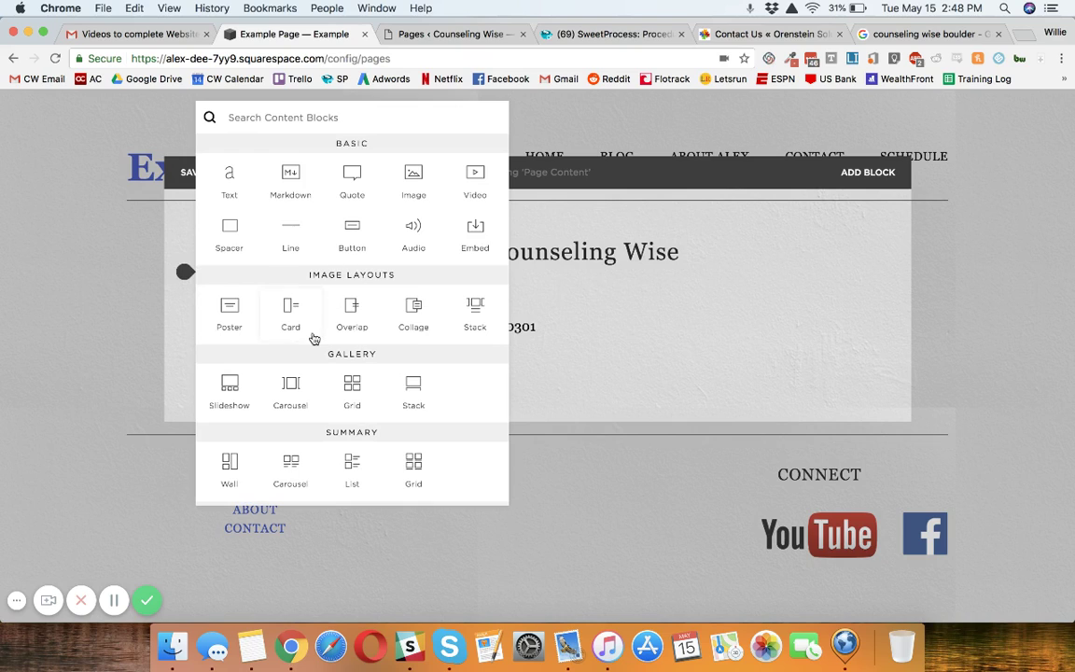
pyautogui.scroll(-4, 312, 337)
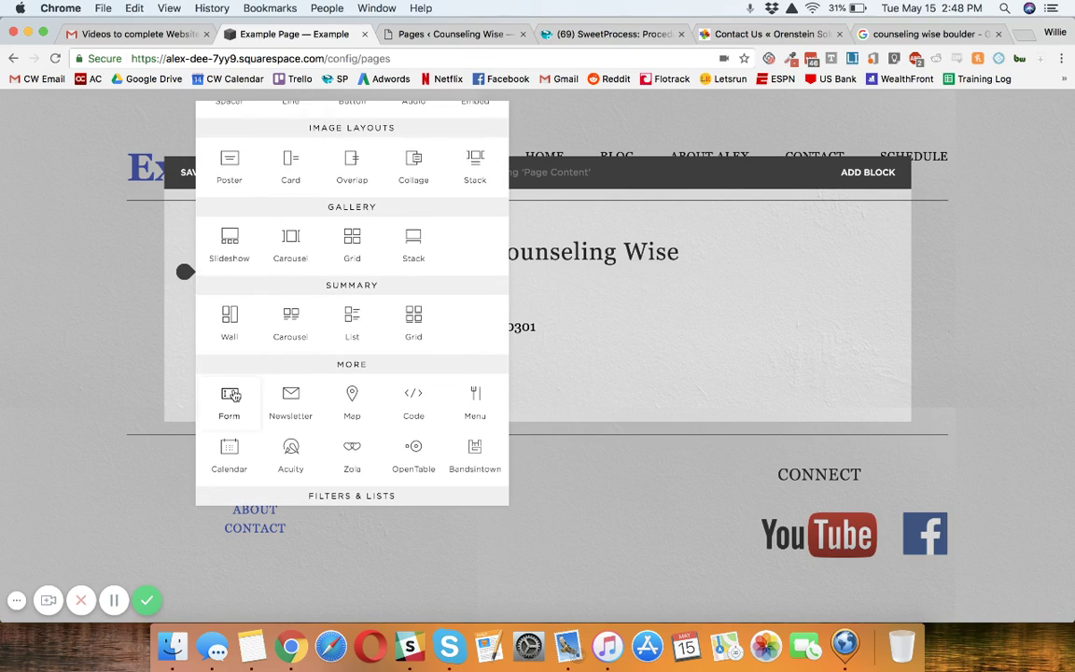
pyautogui.click(231, 396)
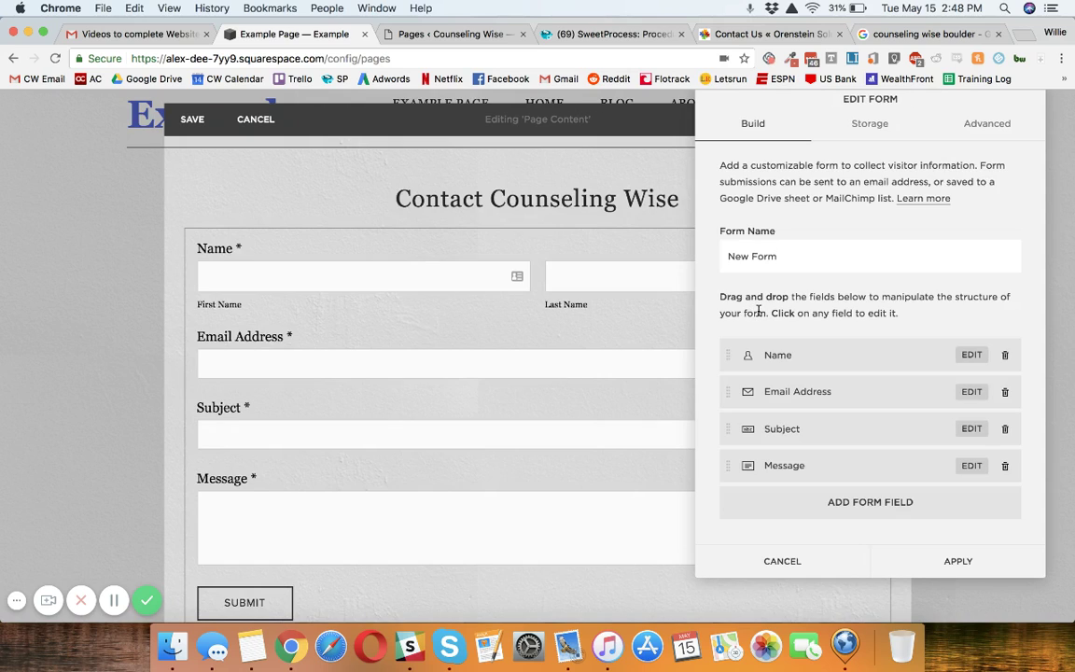
pyautogui.tripleClick(793, 259)
pyautogui.doubleClick(738, 250)
pyautogui.write('Contact')
# Clear the form's existing storage email address and attempt to apply the settings.
pyautogui.click(871, 124)
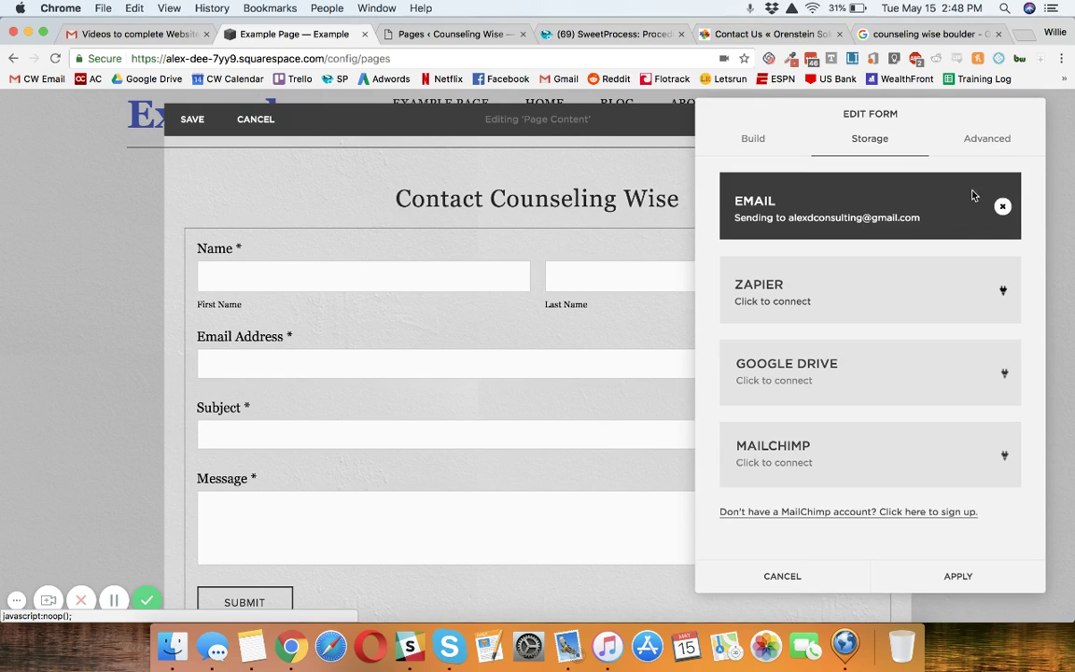
pyautogui.click(1002, 207)
pyautogui.tripleClick(866, 206)
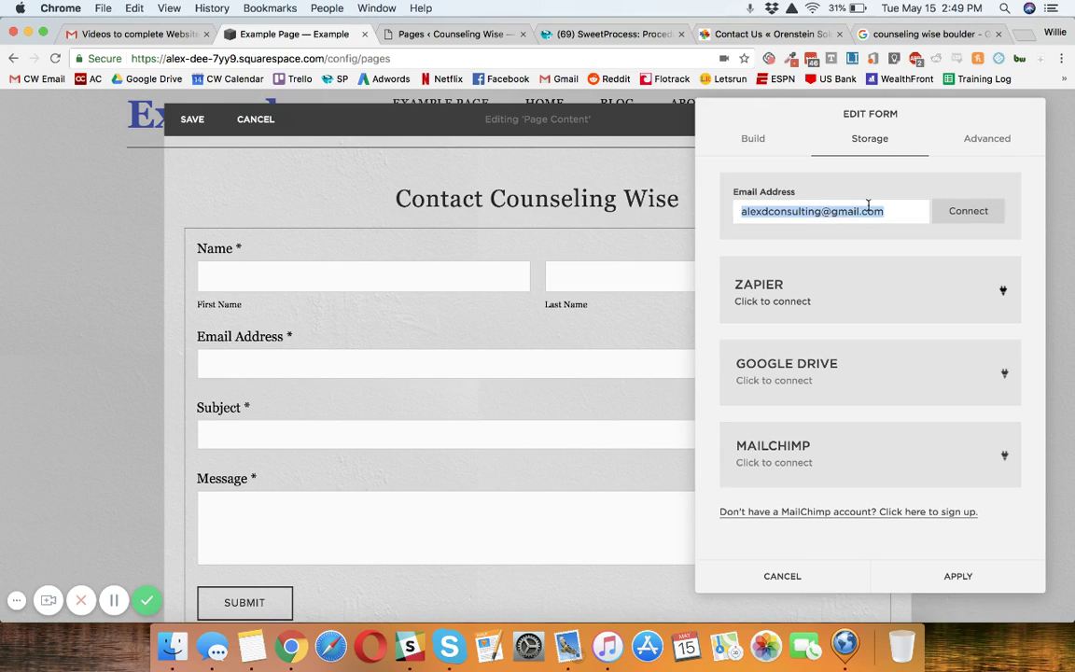
pyautogui.press('BackSpace')
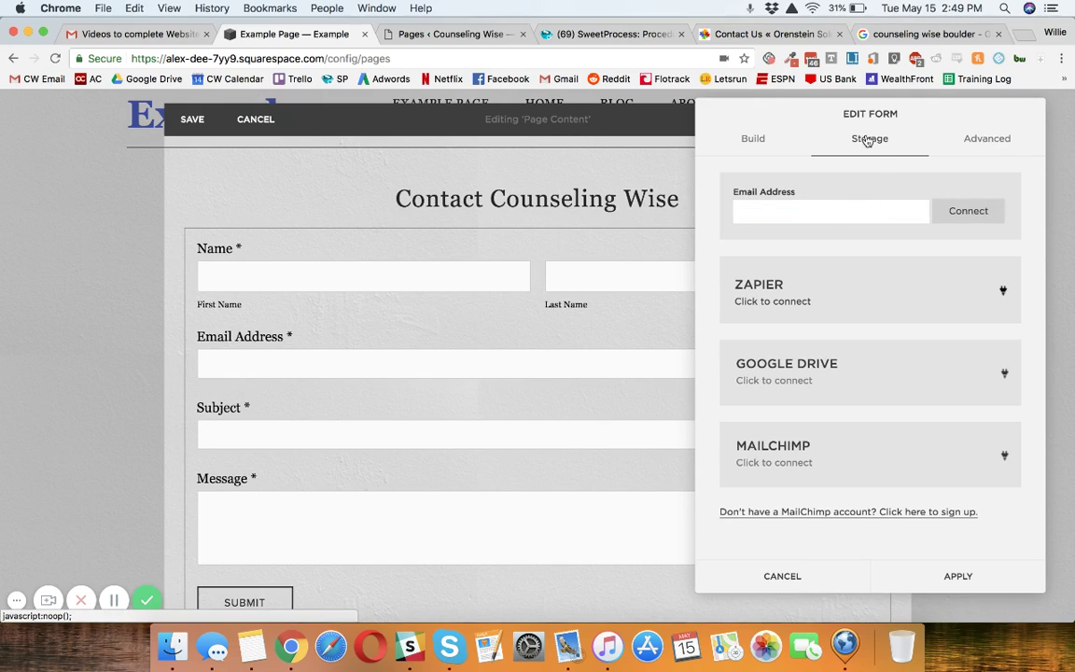
pyautogui.click(795, 215)
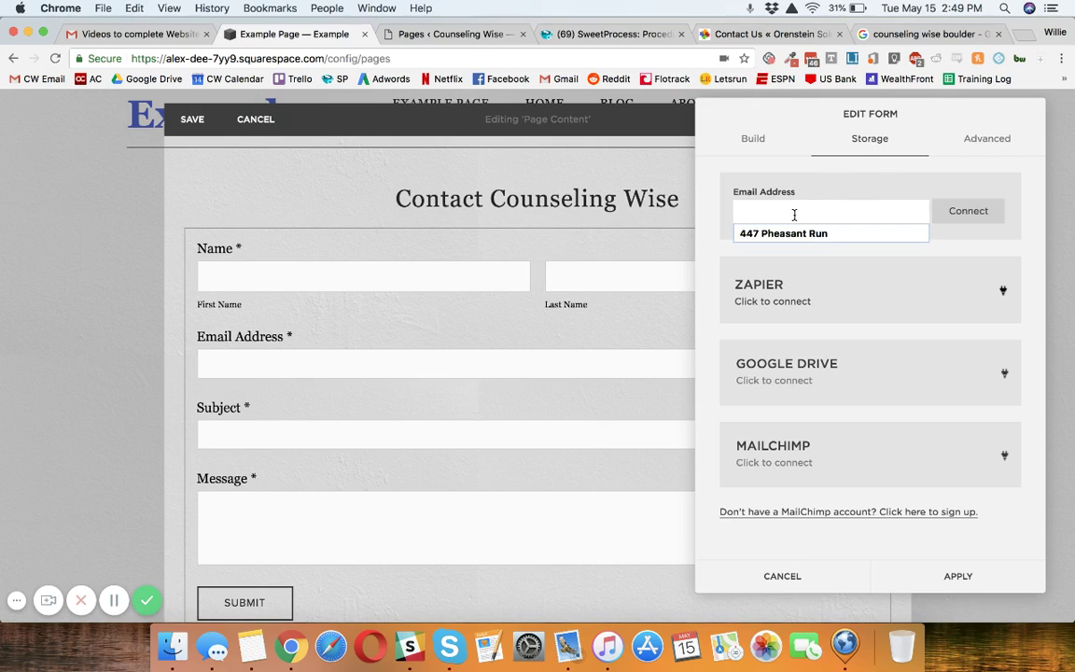
pyautogui.click(796, 208)
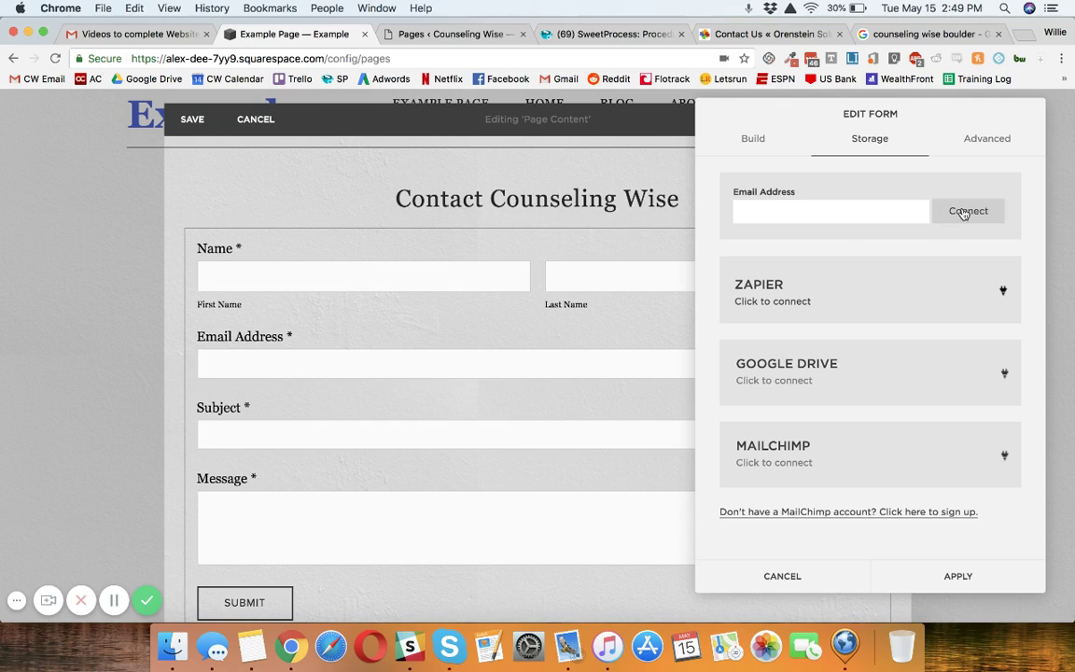
pyautogui.click(980, 145)
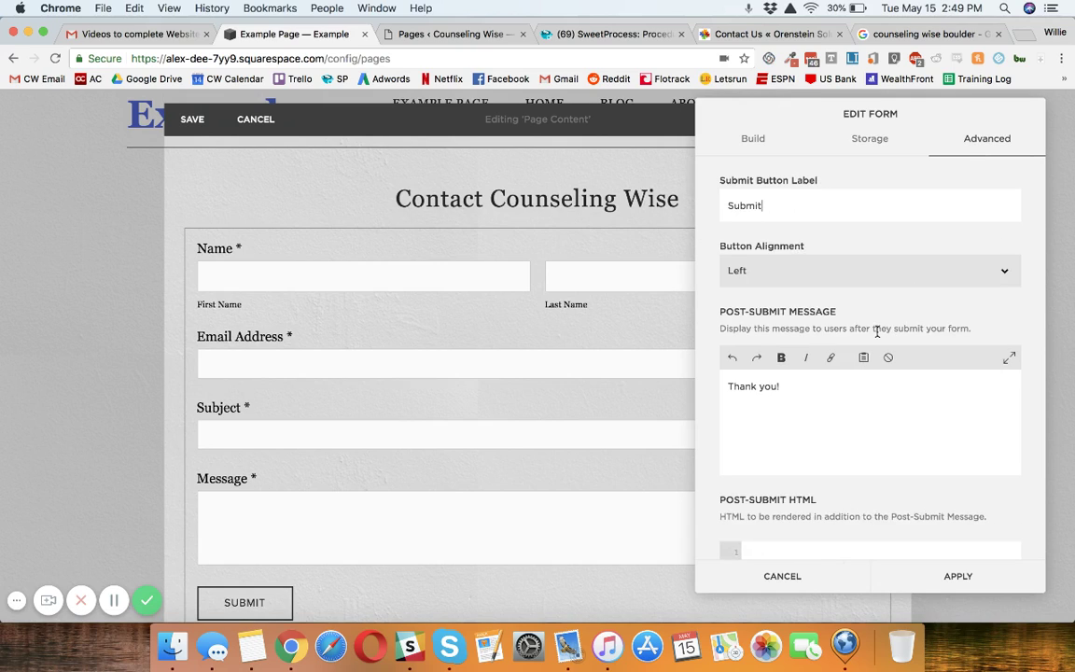
pyautogui.scroll(-5, 878, 332)
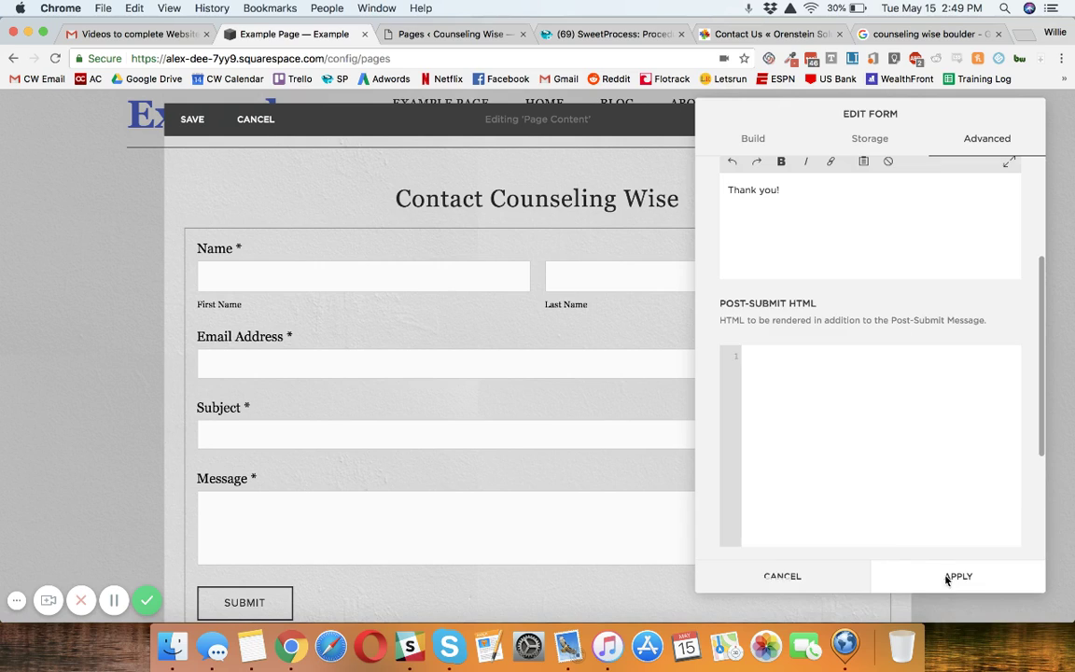
pyautogui.click(947, 578)
pyautogui.click(908, 601)
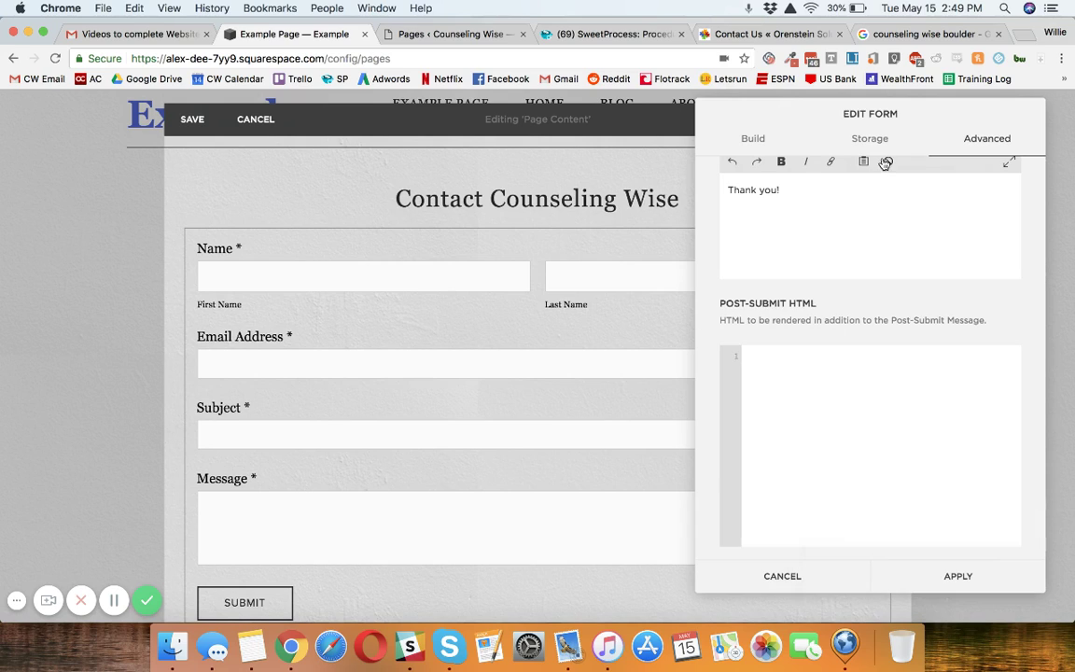
# Connect the site owner's email address as the form's storage and apply the settings.
pyautogui.click(877, 140)
pyautogui.click(799, 213)
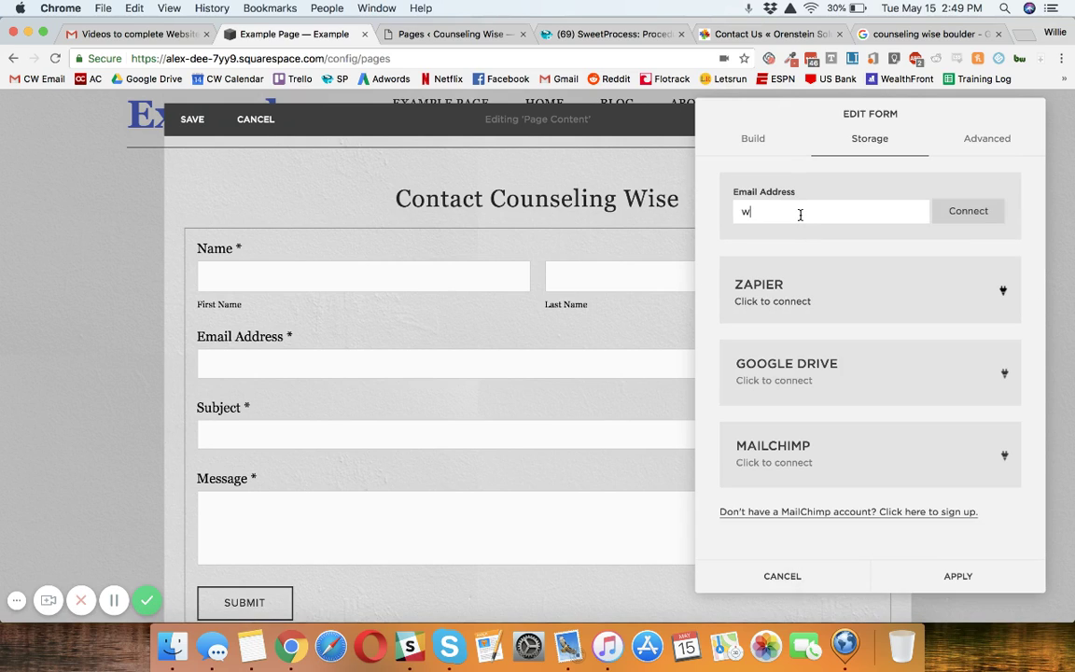
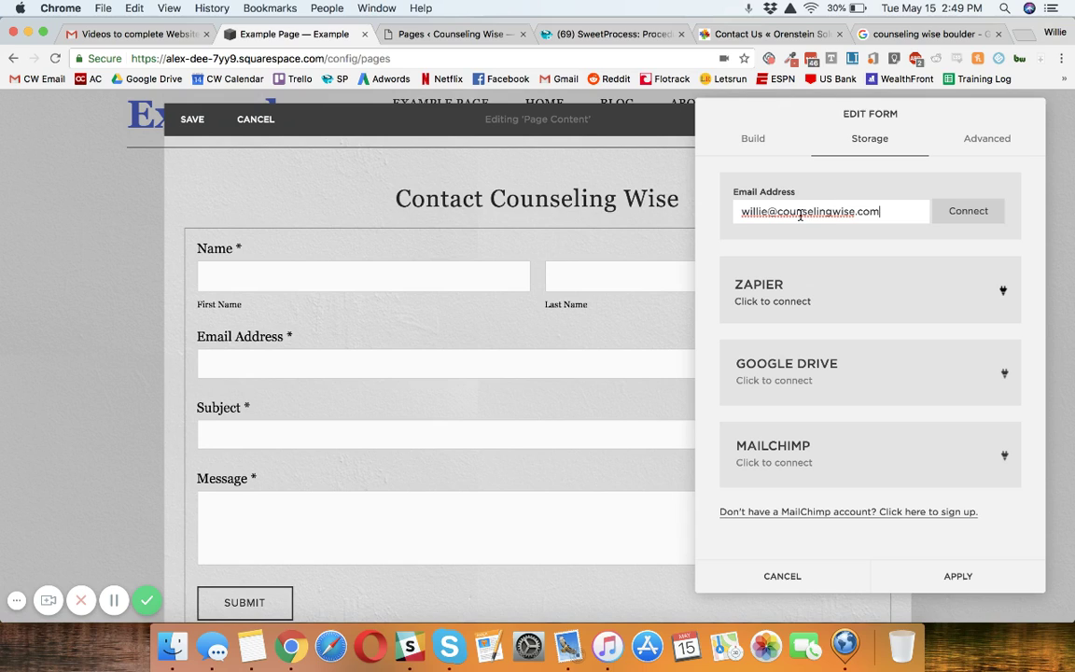
pyautogui.click(980, 218)
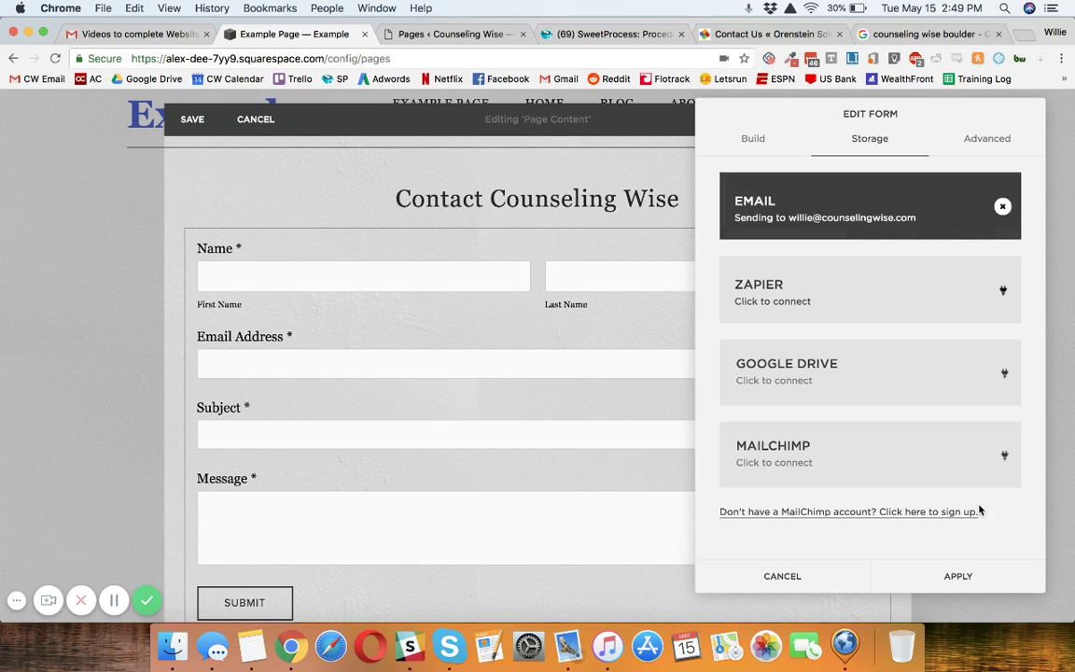
pyautogui.click(963, 577)
# Move the contact form into a column beside the Contact Information text.
pyautogui.scroll(-5, 569, 370)
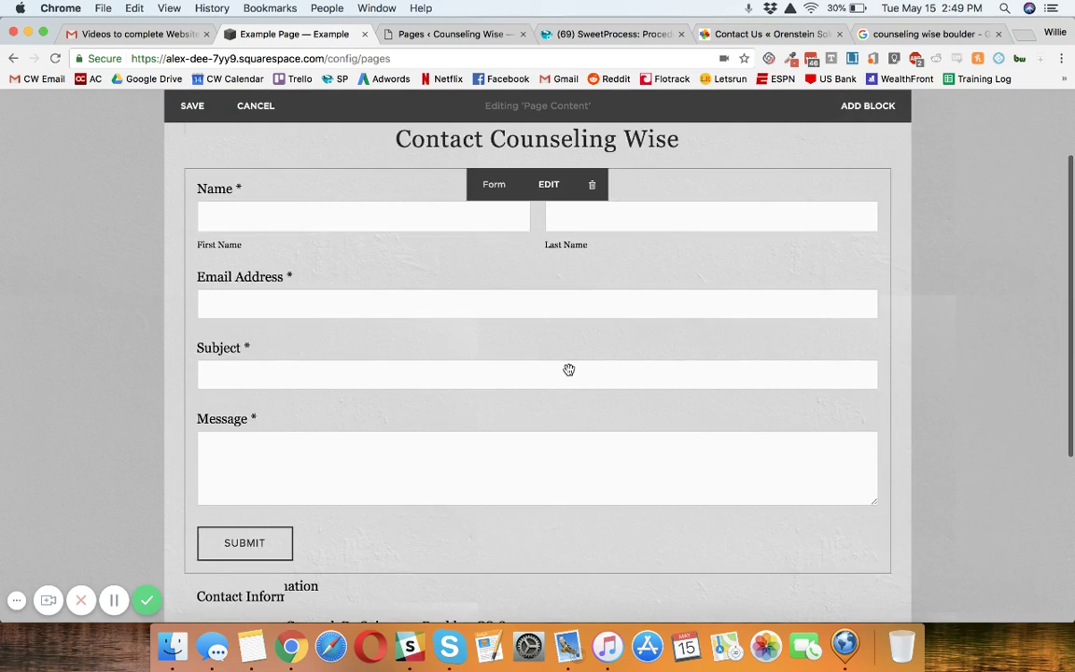
pyautogui.moveTo(671, 347); pyautogui.dragTo(753, 400)
pyautogui.scroll(5, 754, 400)
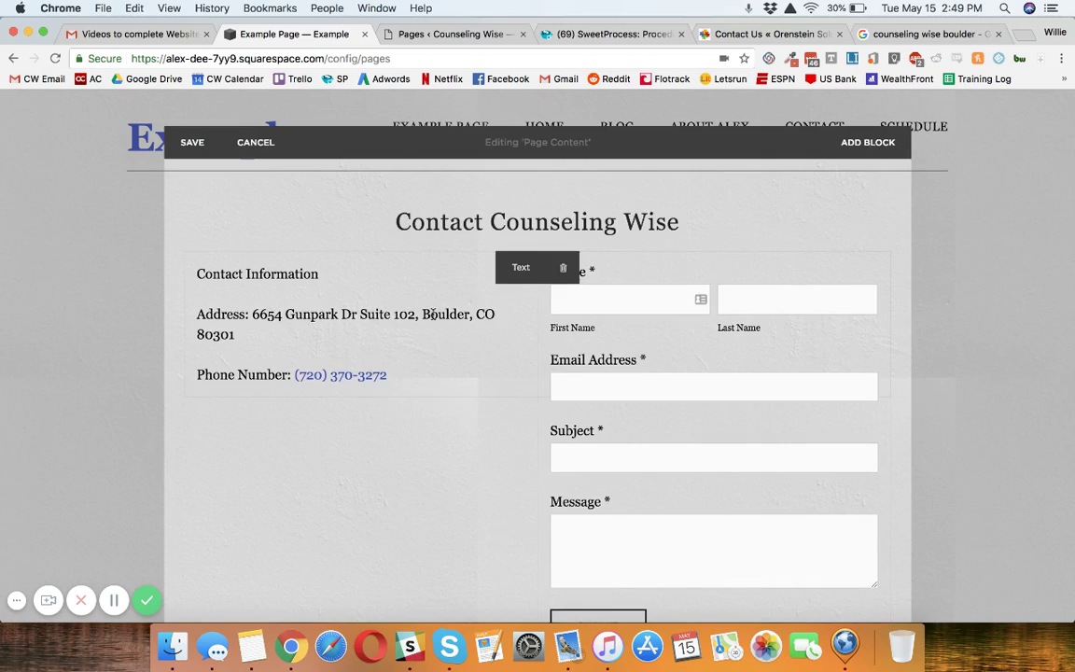
# Make Contact Information a centred Heading 2.
pyautogui.click(290, 273)
pyautogui.click(367, 245)
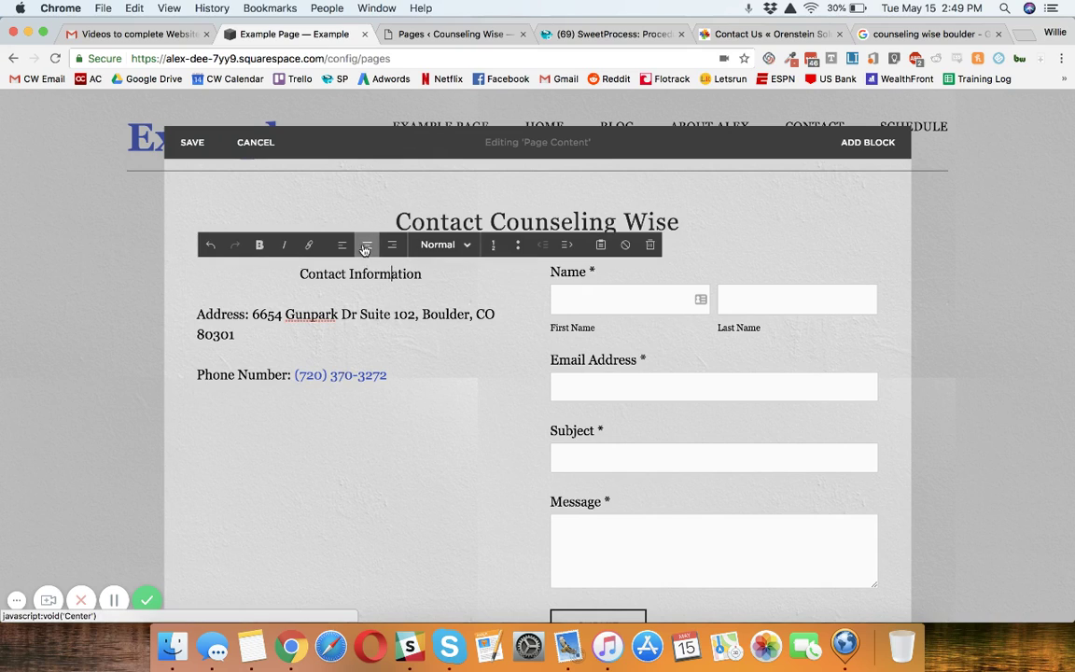
pyautogui.click(428, 248)
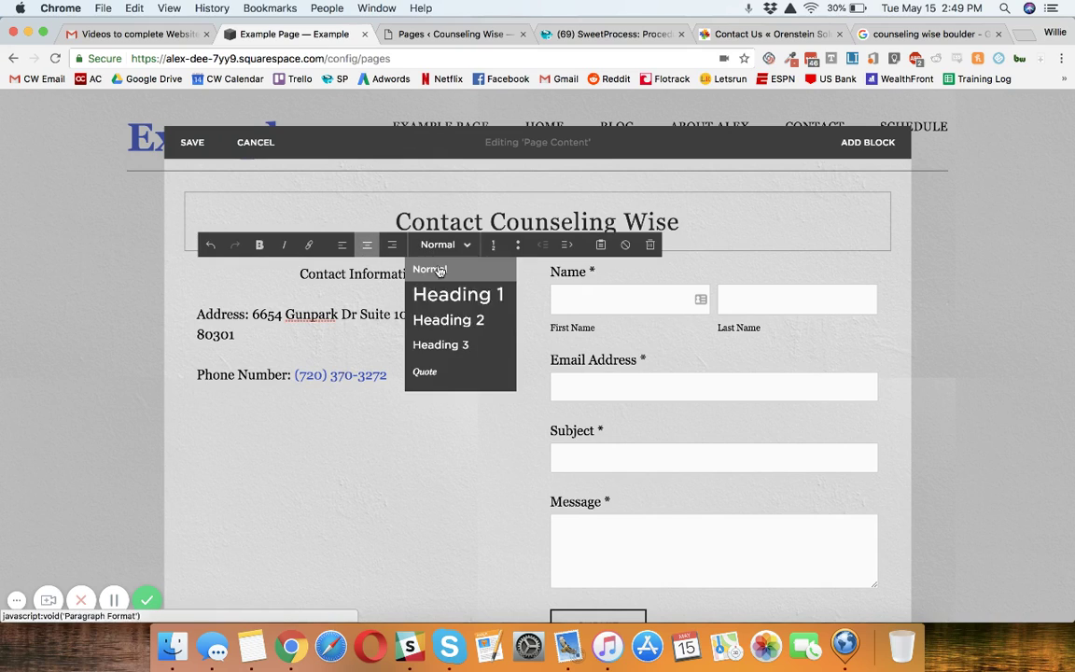
pyautogui.click(451, 320)
pyautogui.scroll(-1, 634, 342)
pyautogui.scroll(-1, 634, 342)
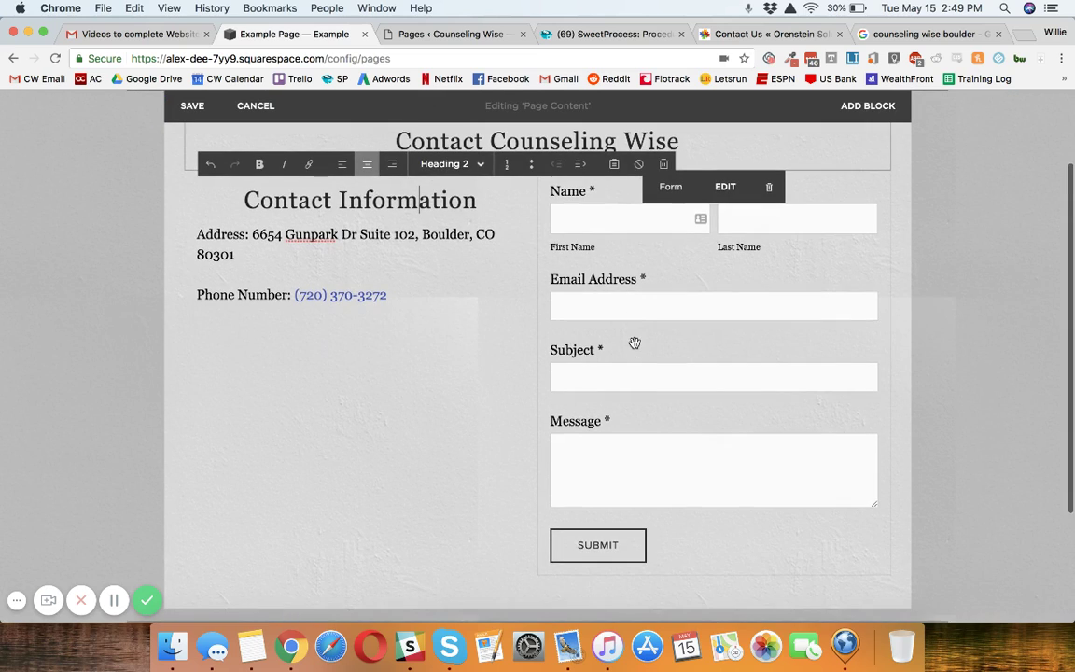
pyautogui.scroll(2, 590, 354)
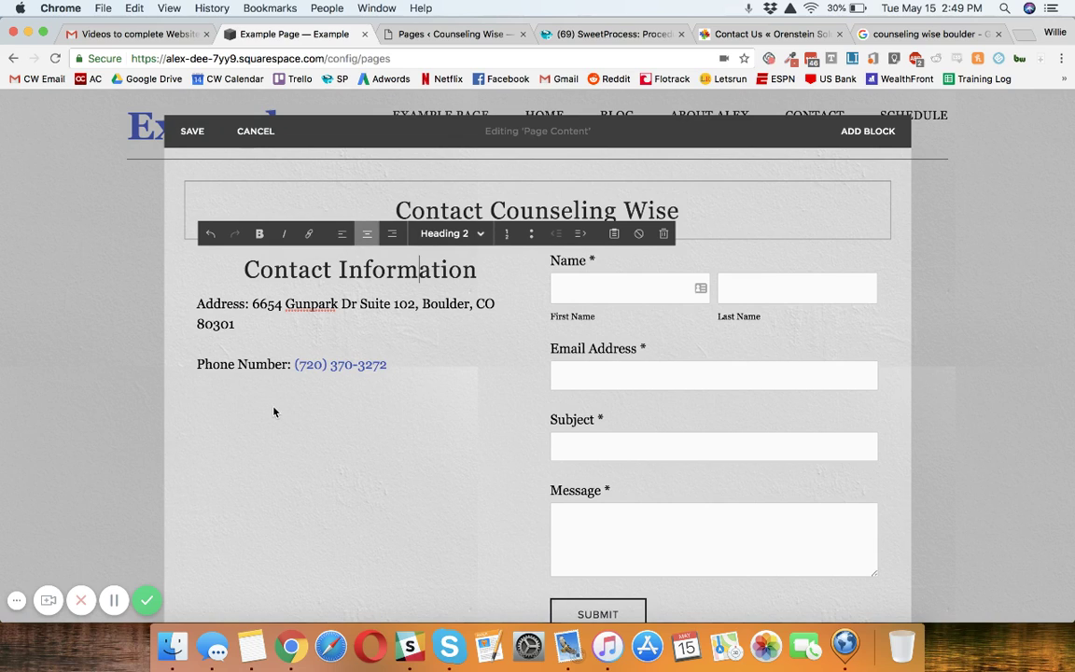
pyautogui.scroll(-1, 271, 411)
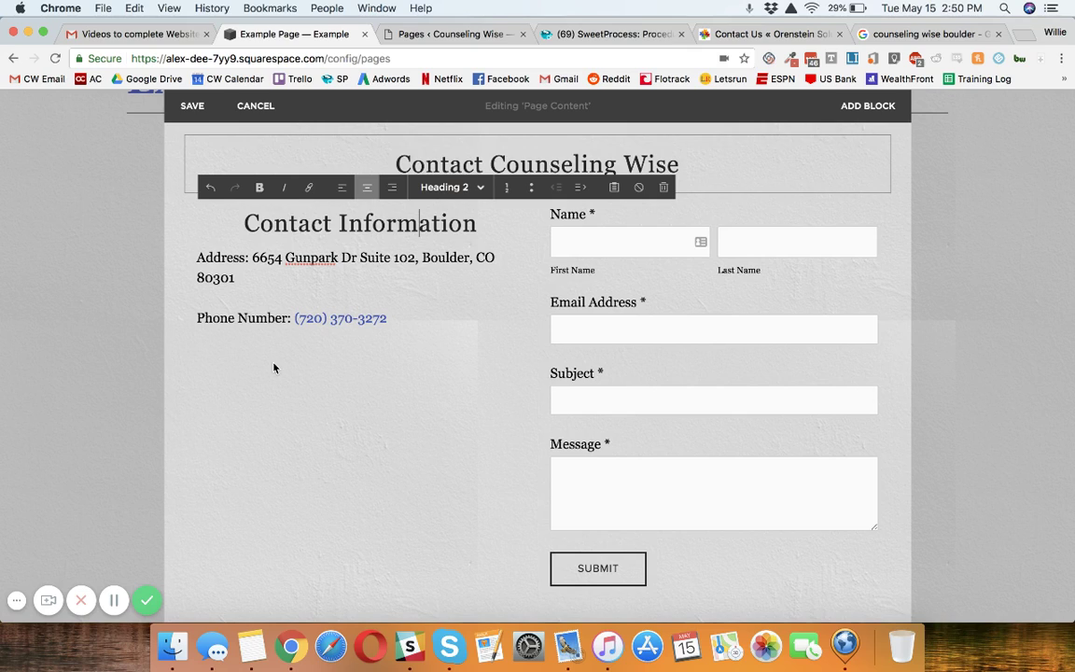
pyautogui.click(722, 38)
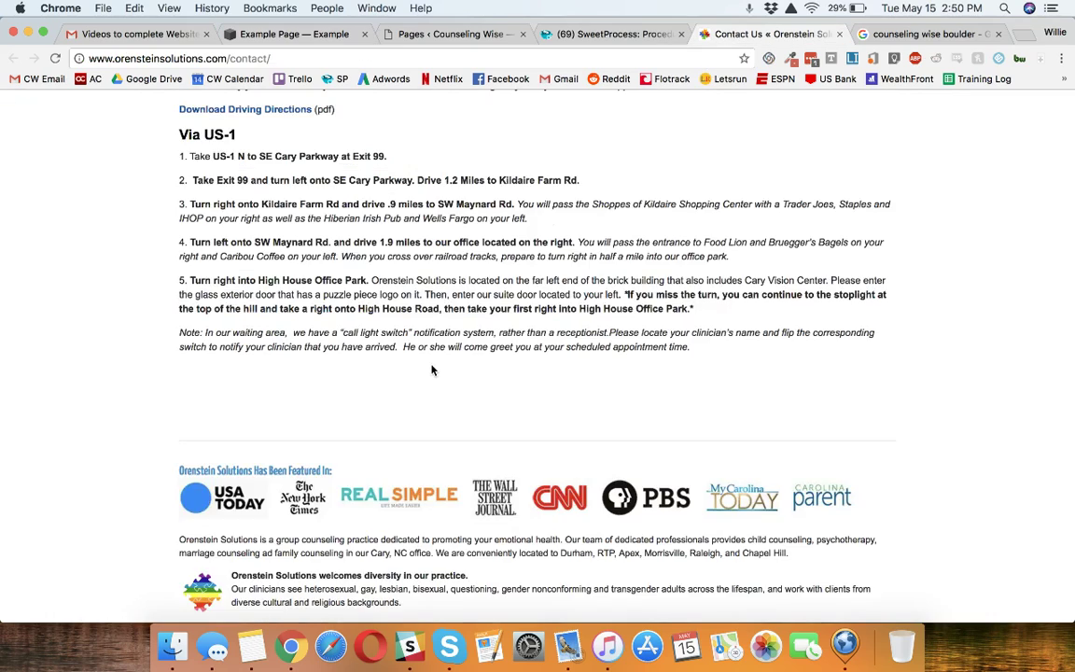
pyautogui.scroll(10, 432, 370)
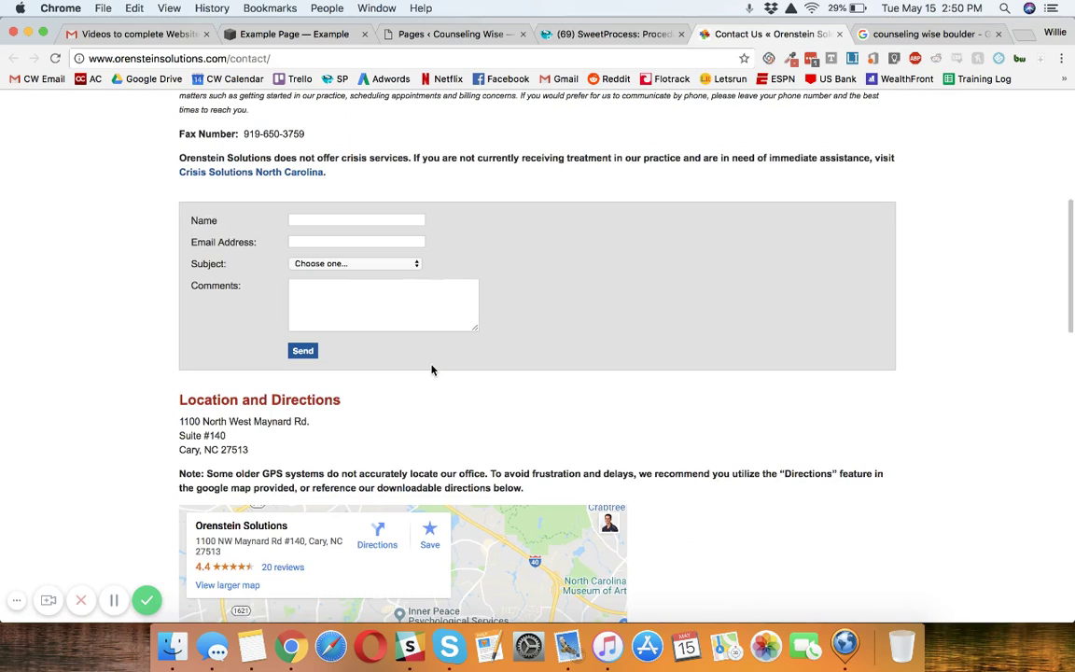
pyautogui.scroll(5, 432, 370)
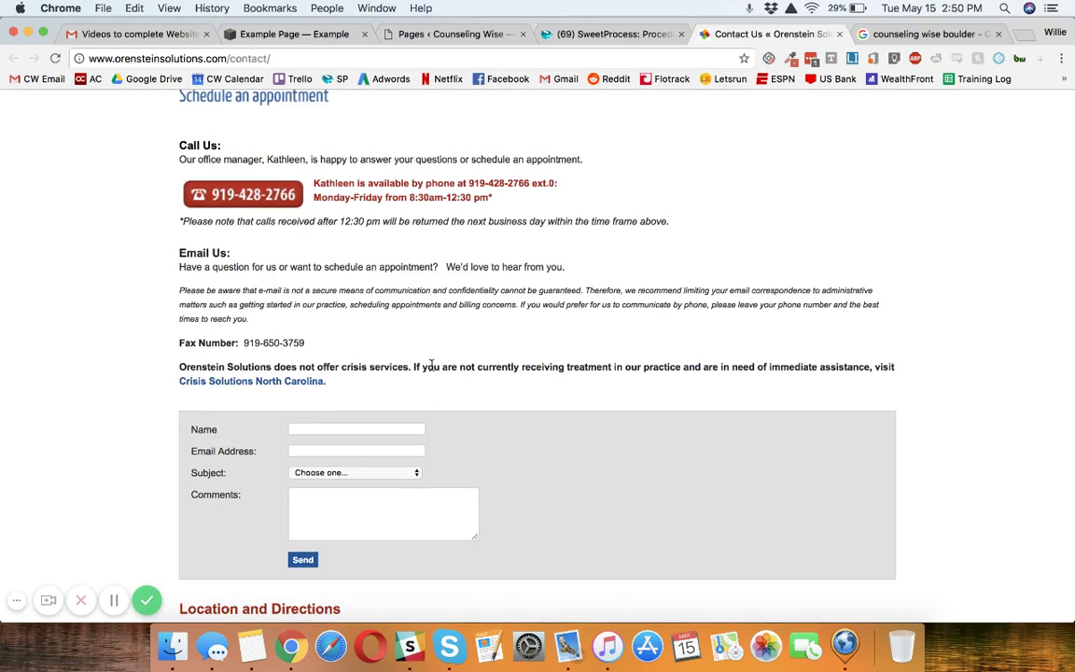
pyautogui.scroll(1, 431, 366)
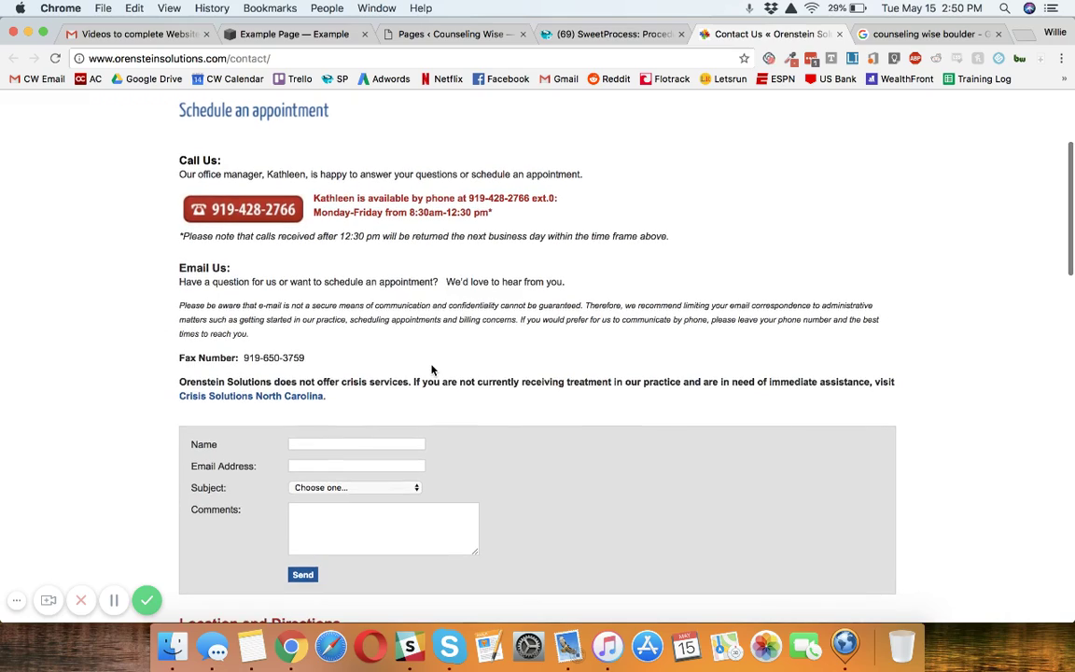
pyautogui.scroll(-2, 433, 370)
pyautogui.scroll(-10, 433, 370)
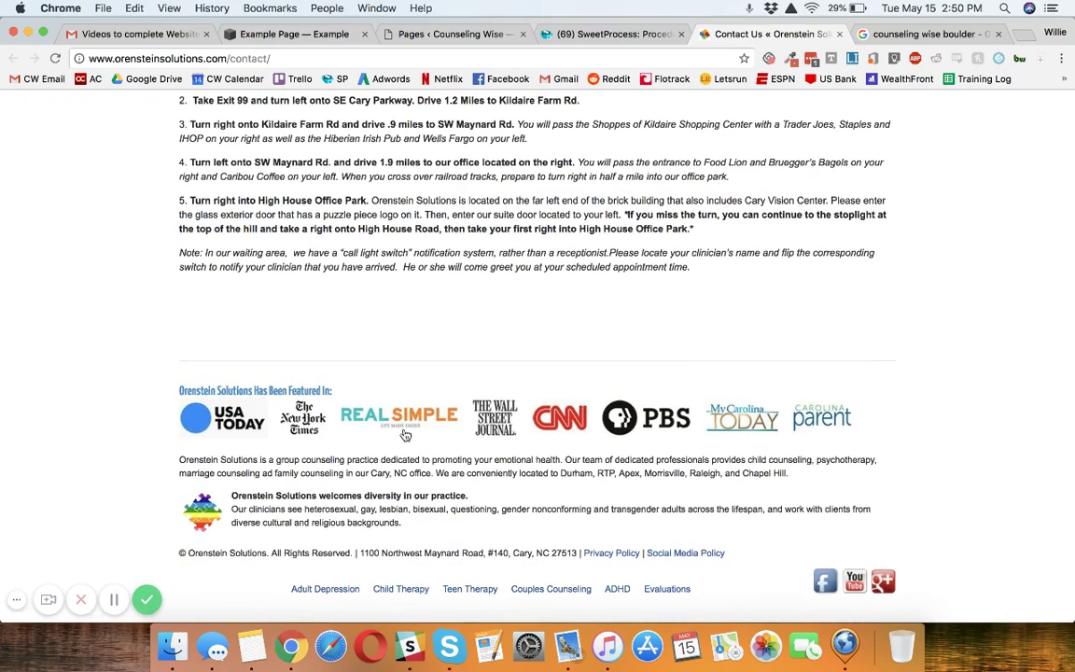
pyautogui.tripleClick(364, 471)
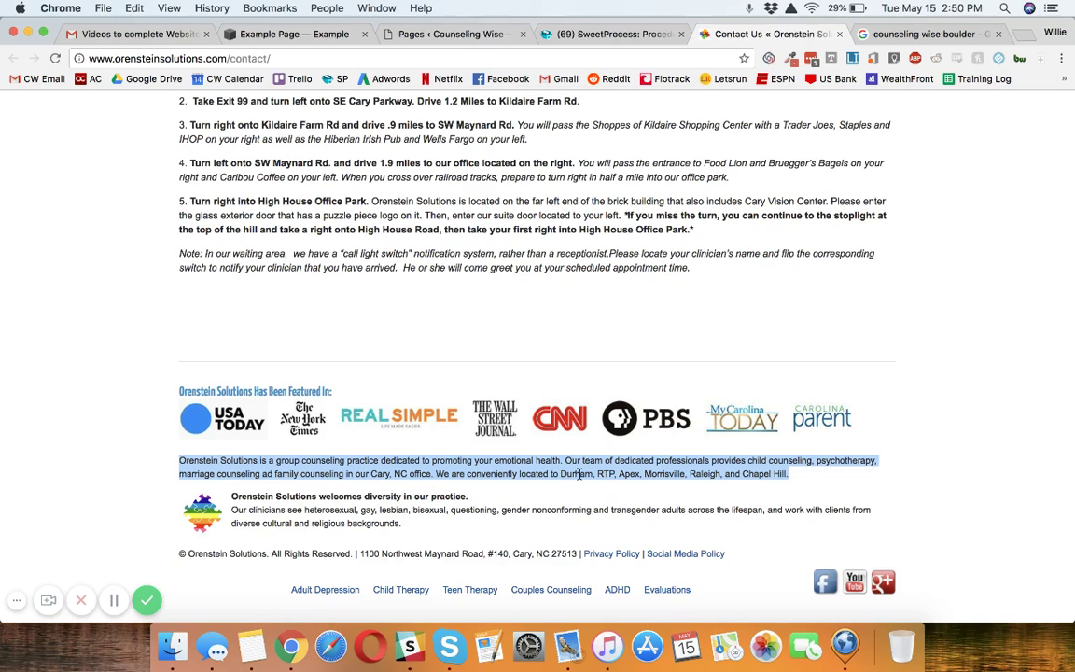
pyautogui.doubleClick(733, 473)
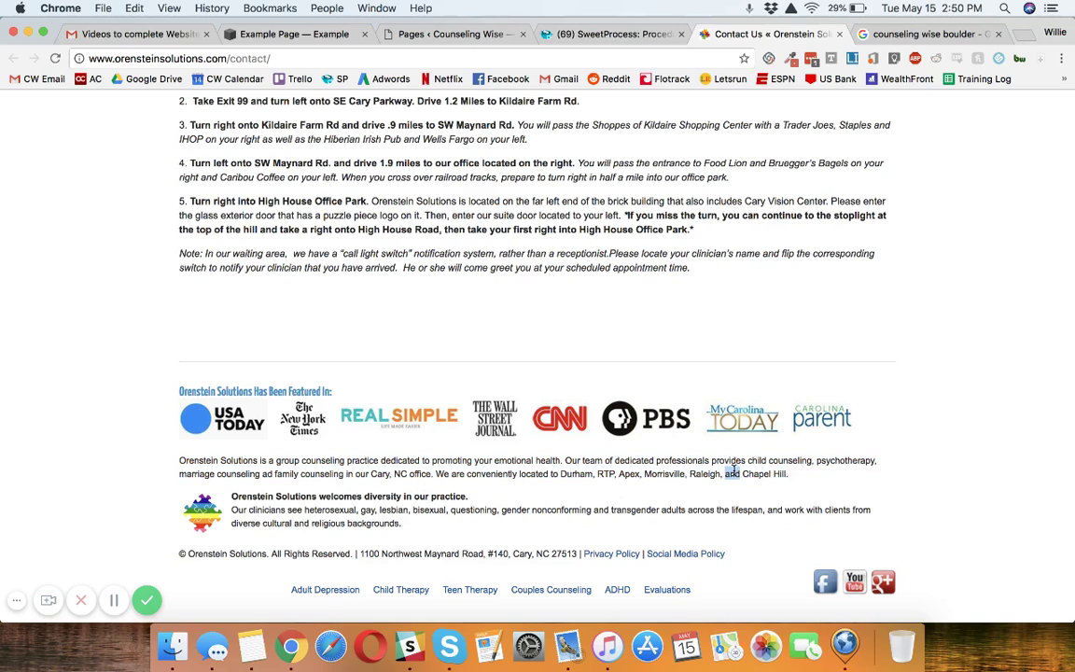
pyautogui.moveTo(774, 475); pyautogui.dragTo(552, 473)
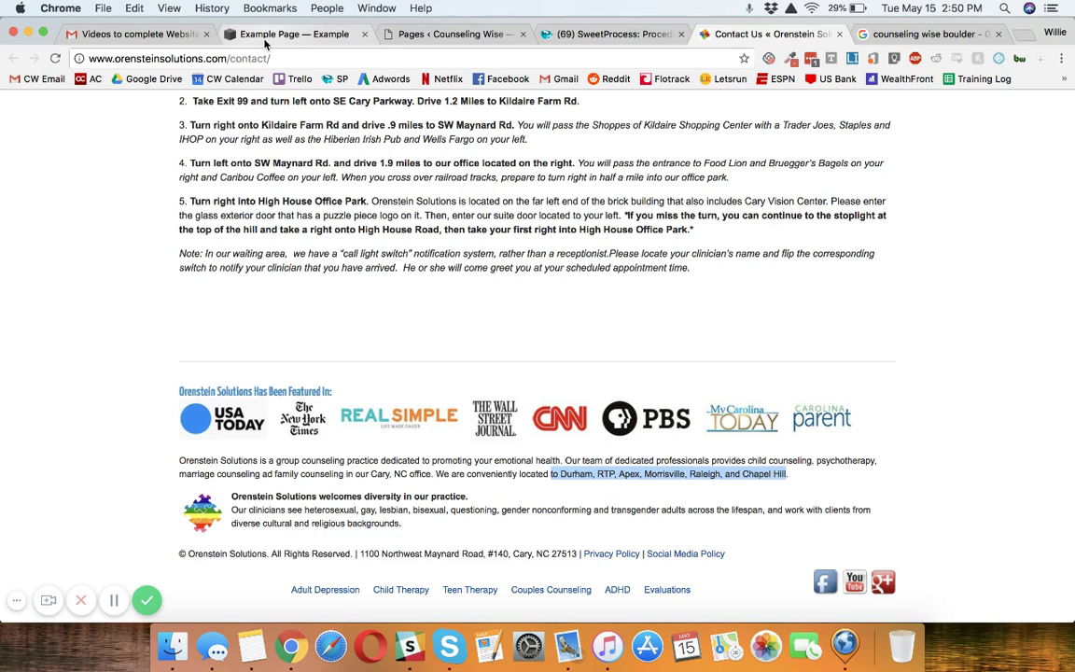
pyautogui.click(241, 38)
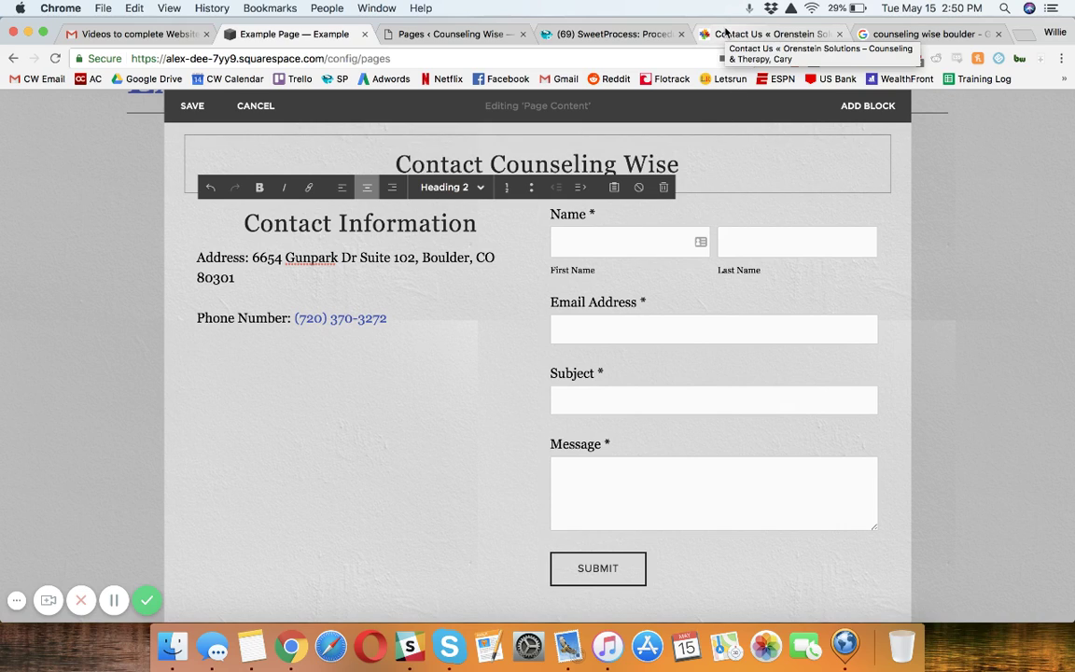
pyautogui.click(726, 33)
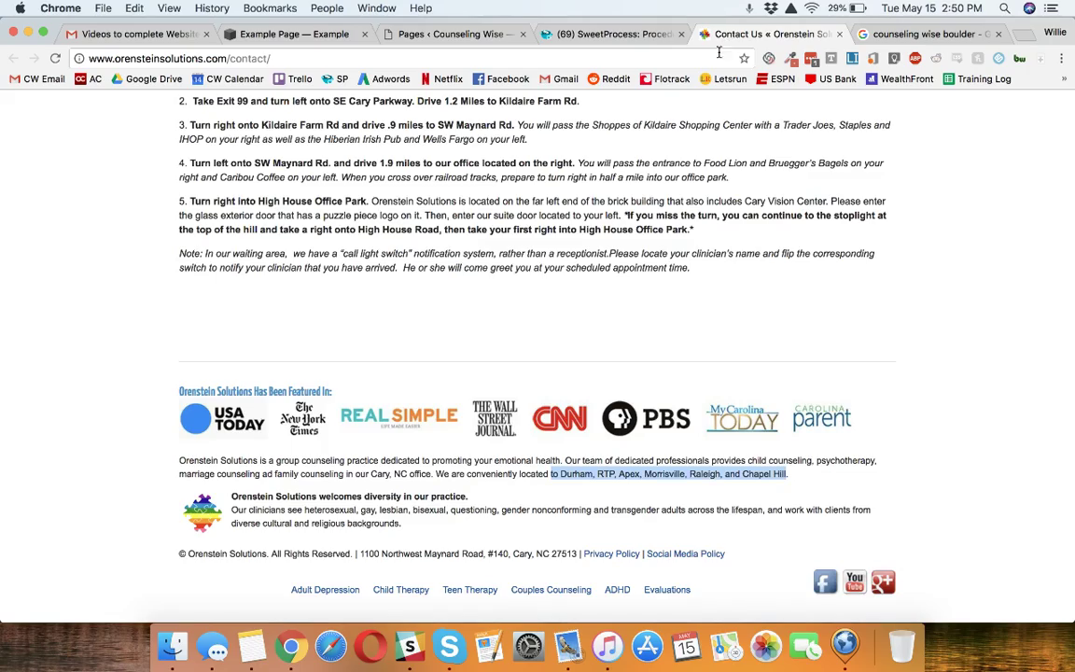
pyautogui.scroll(4, 622, 283)
pyautogui.scroll(4, 622, 282)
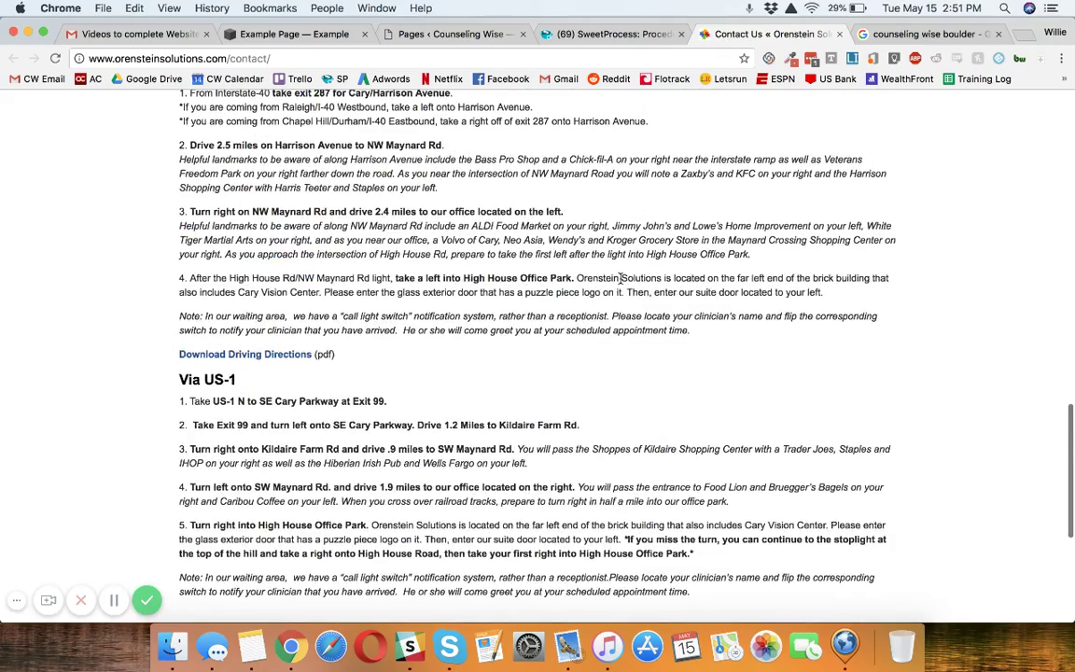
pyautogui.scroll(-1, 621, 279)
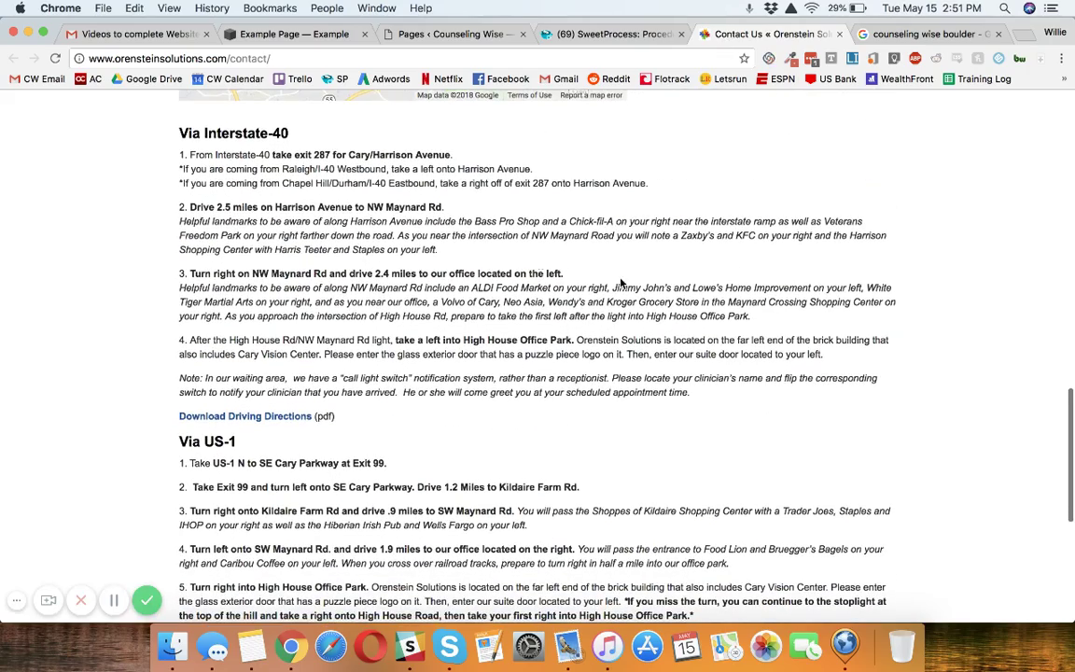
pyautogui.scroll(-2, 206, 149)
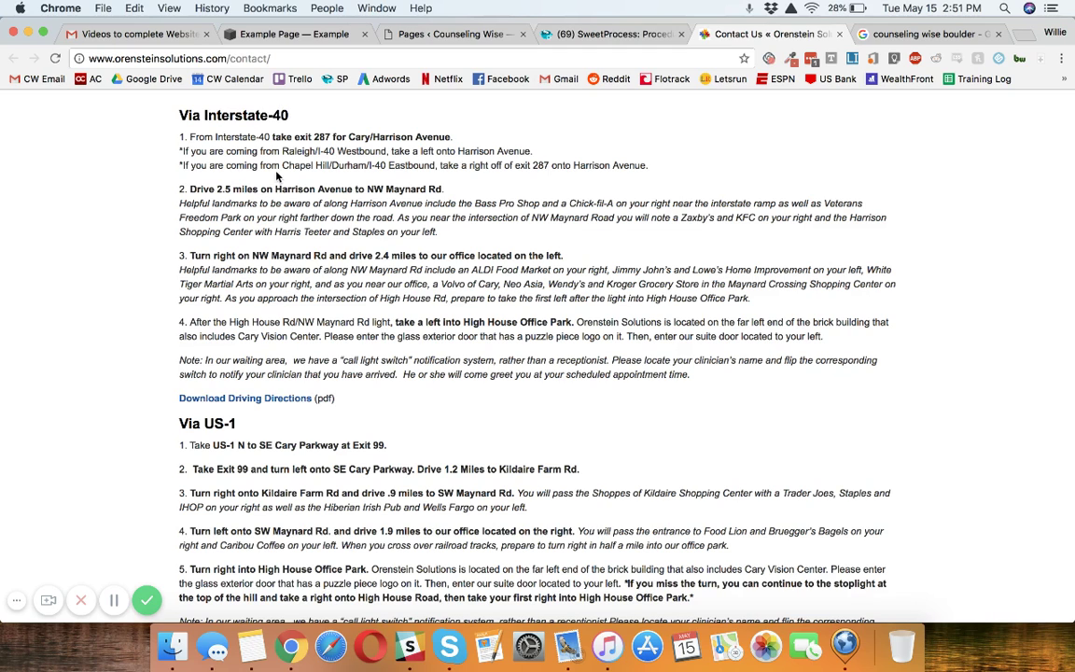
pyautogui.scroll(-5, 299, 382)
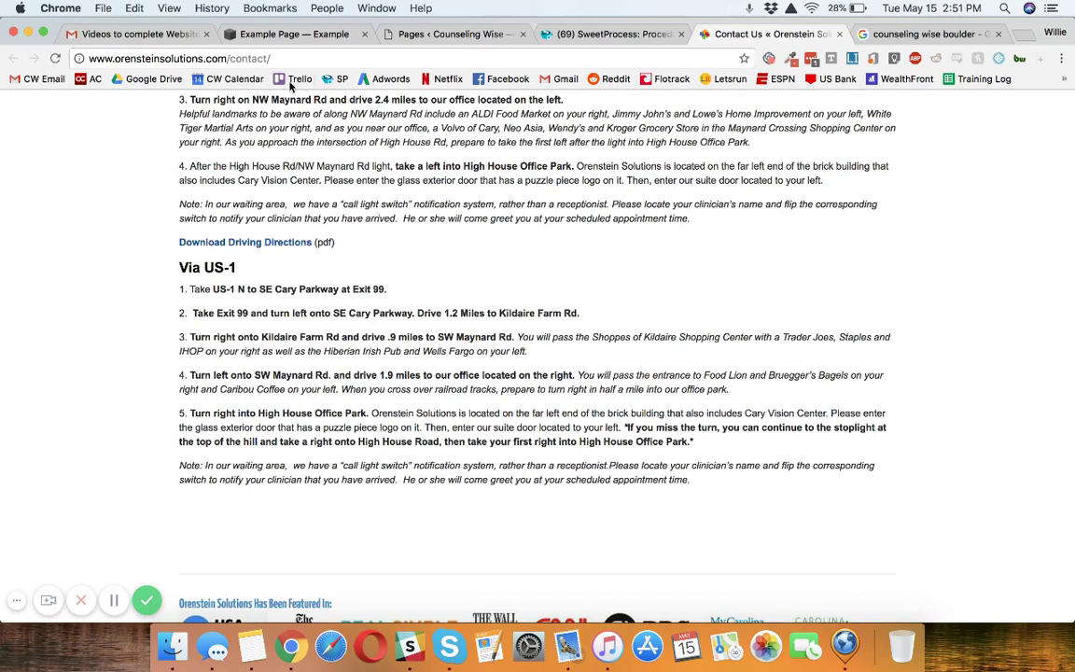
pyautogui.click(283, 35)
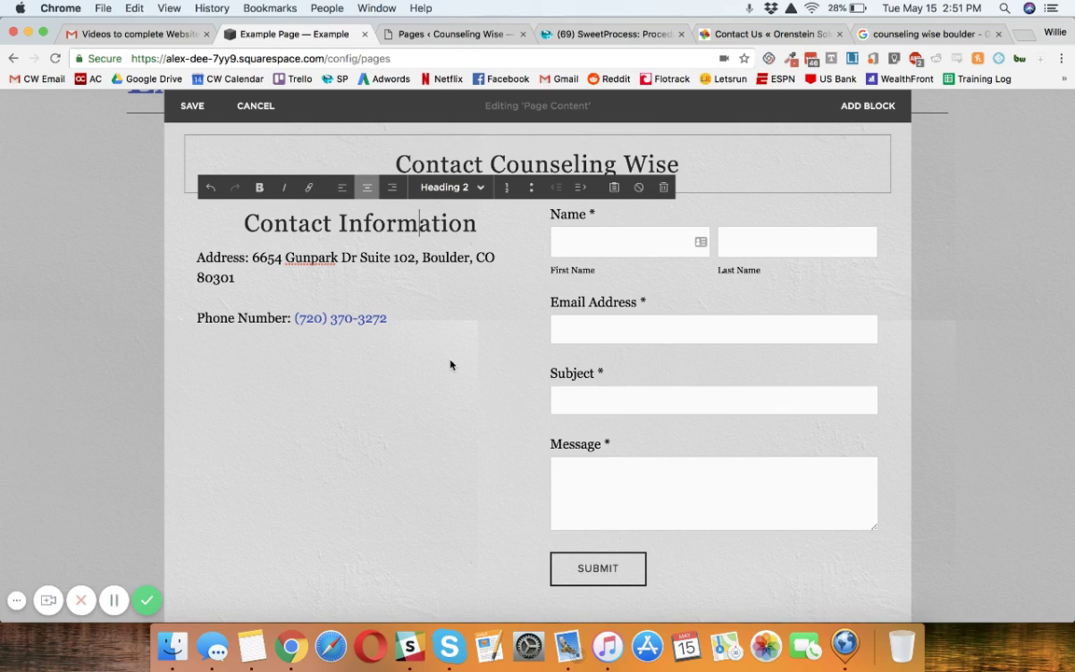
# Add an empty text block under the phone number, then bring up the Counseling Wise Google results.
pyautogui.click(186, 340)
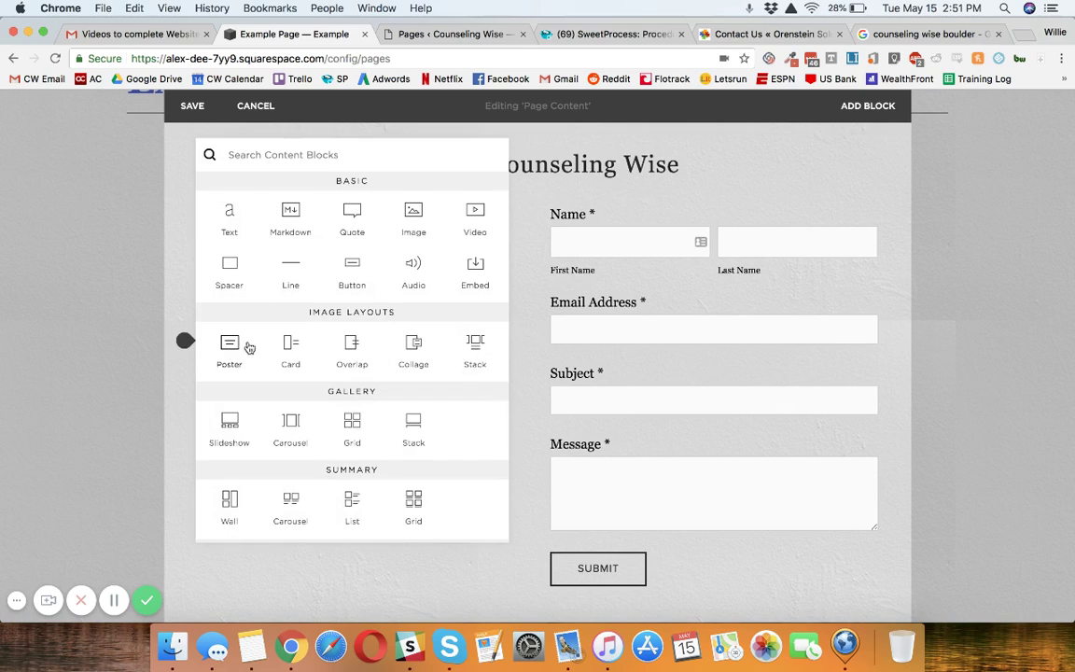
pyautogui.click(226, 224)
pyautogui.click(292, 370)
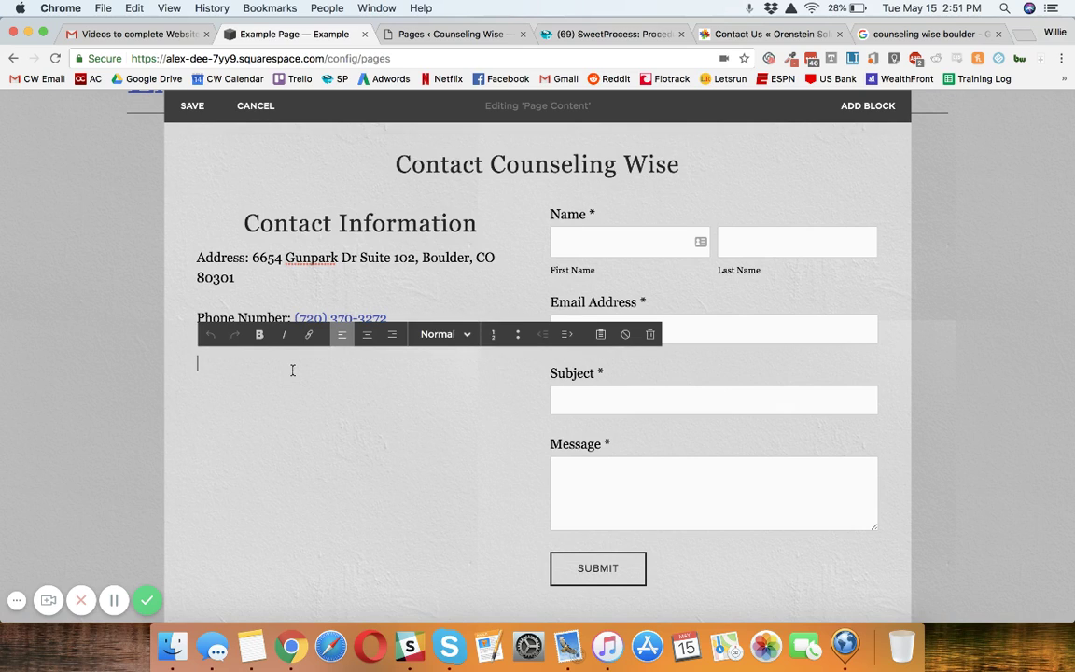
pyautogui.click(281, 398)
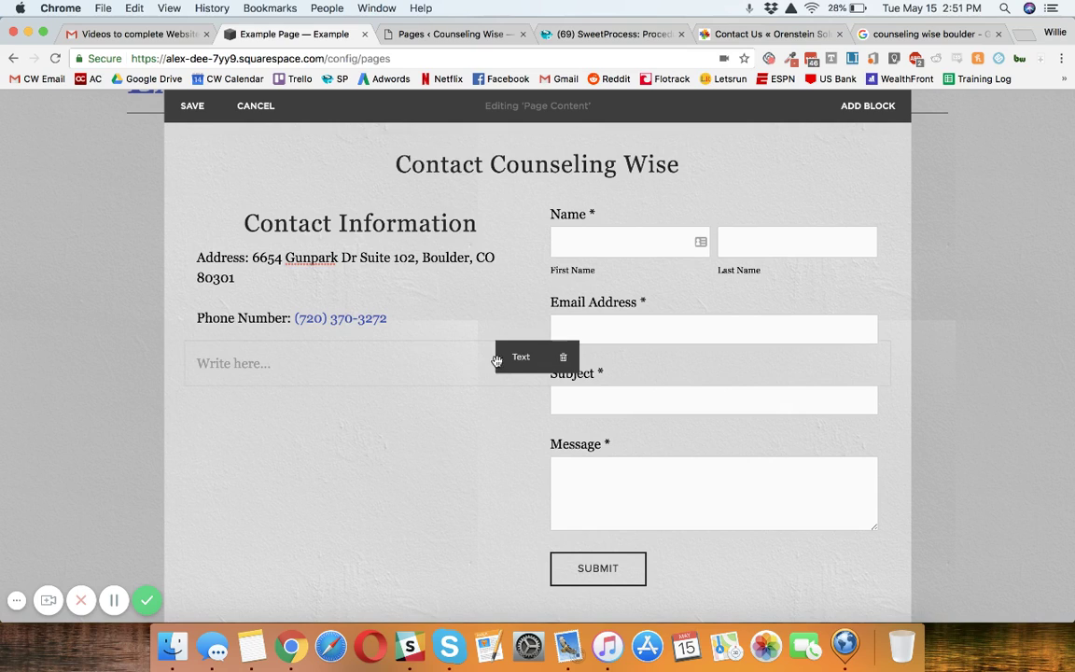
pyautogui.moveTo(497, 361); pyautogui.dragTo(337, 333)
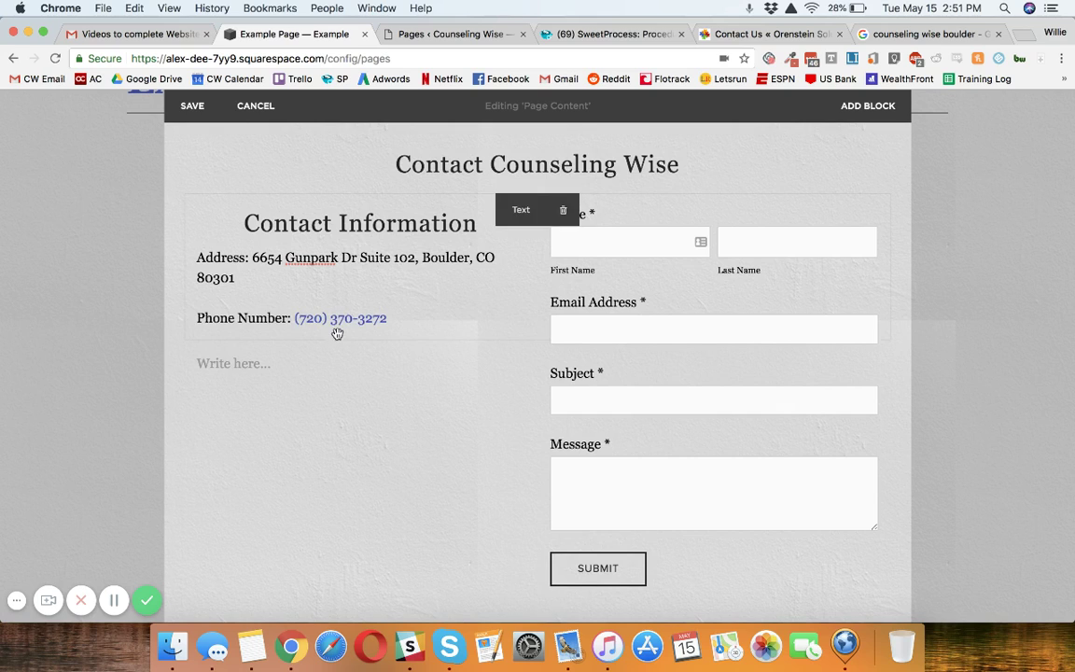
pyautogui.scroll(-3, 307, 461)
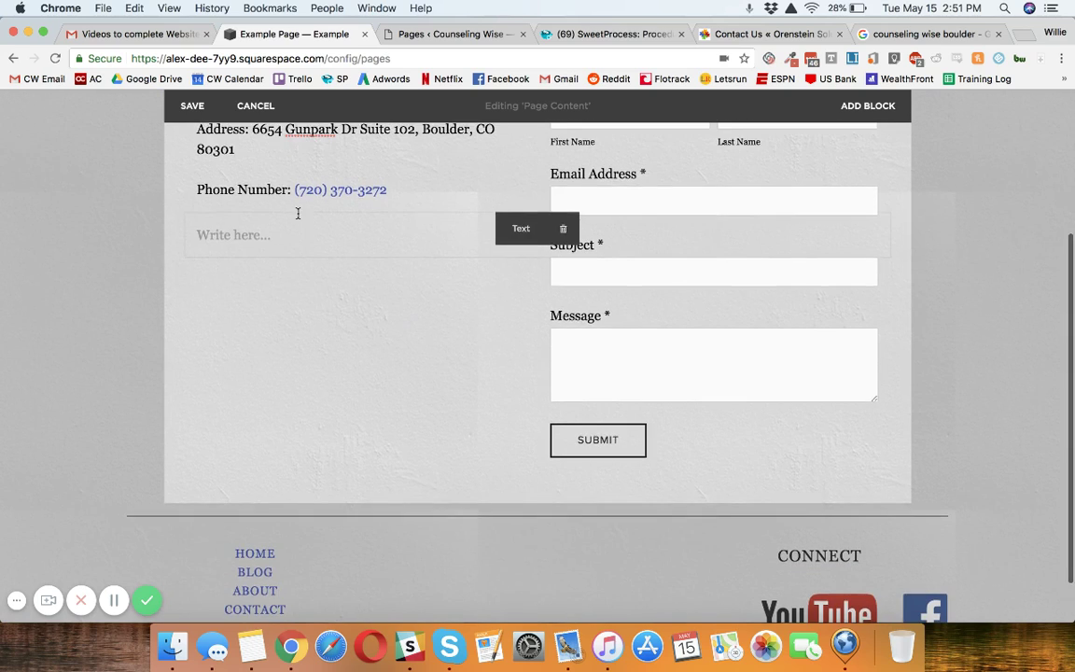
pyautogui.click(296, 229)
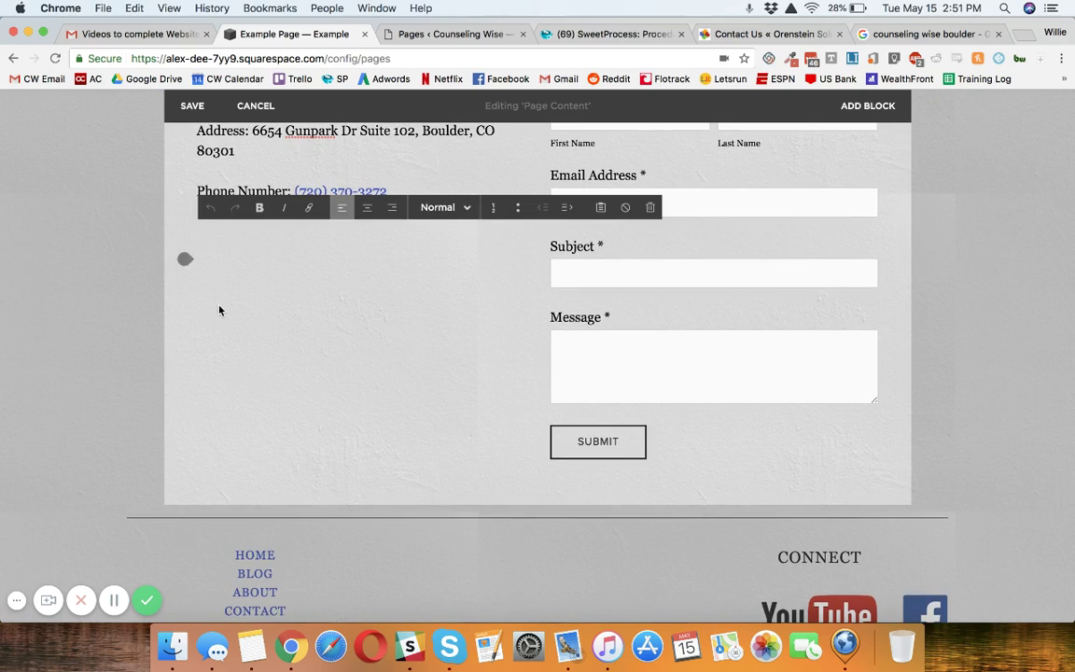
pyautogui.moveTo(186, 259); pyautogui.dragTo(191, 266)
pyautogui.click(904, 37)
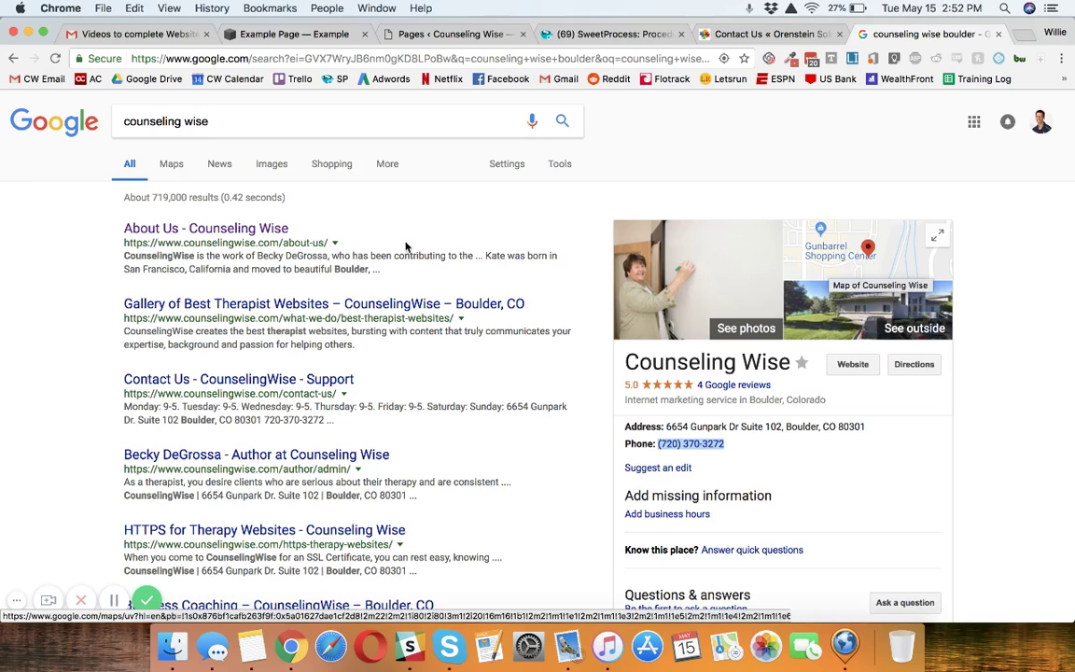
# Open Counseling Wise in Google Maps and select its Embed a map iframe code.
pyautogui.click(841, 255)
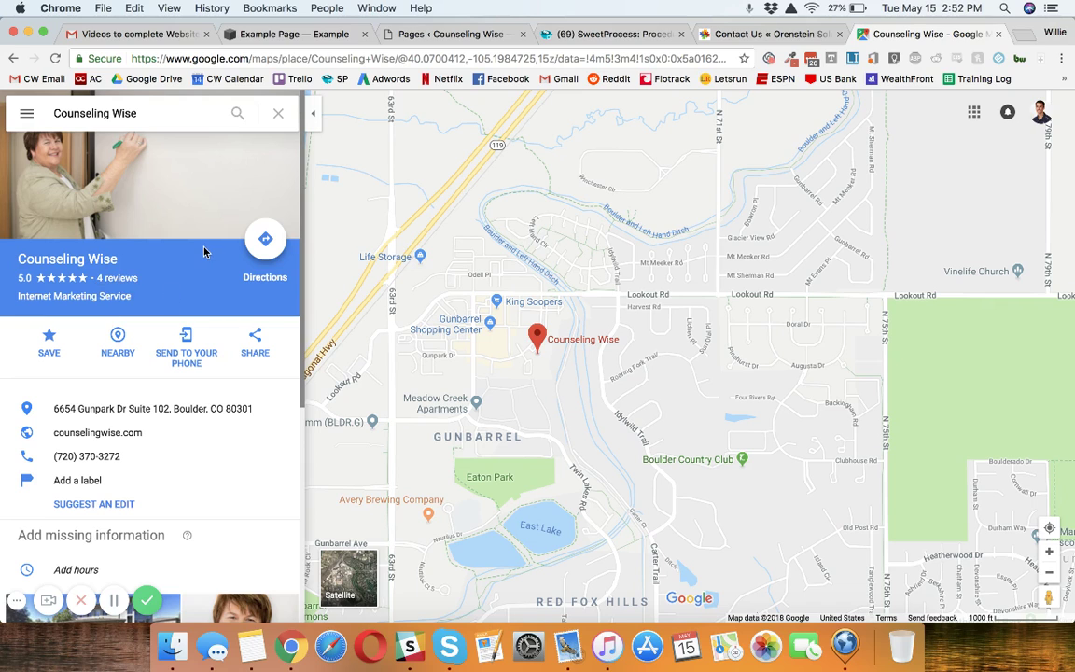
pyautogui.click(255, 341)
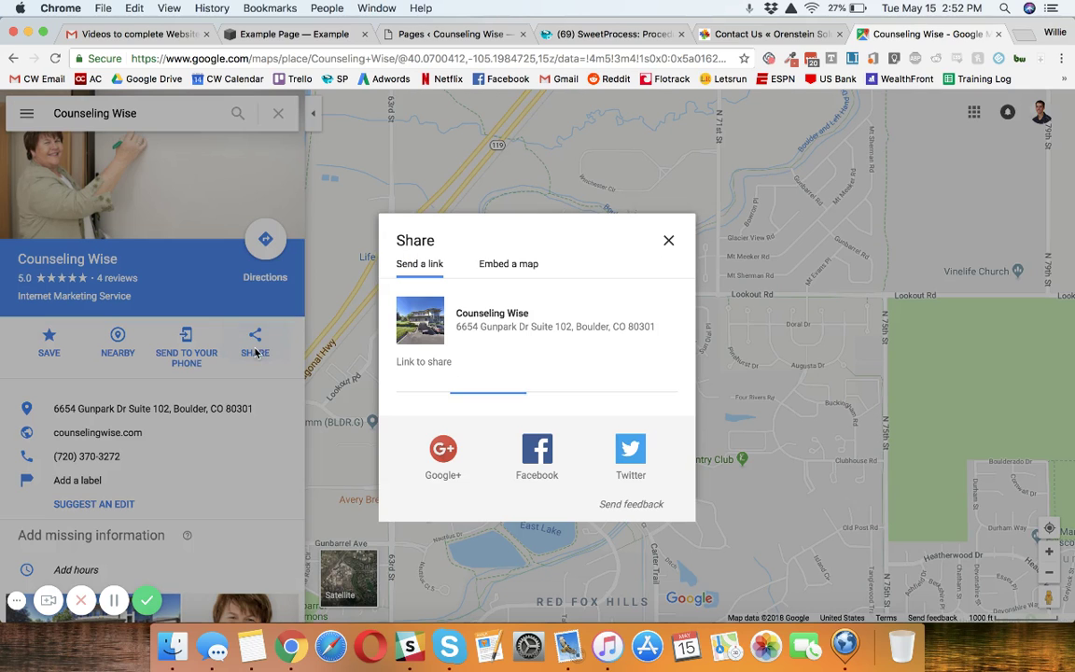
pyautogui.click(507, 265)
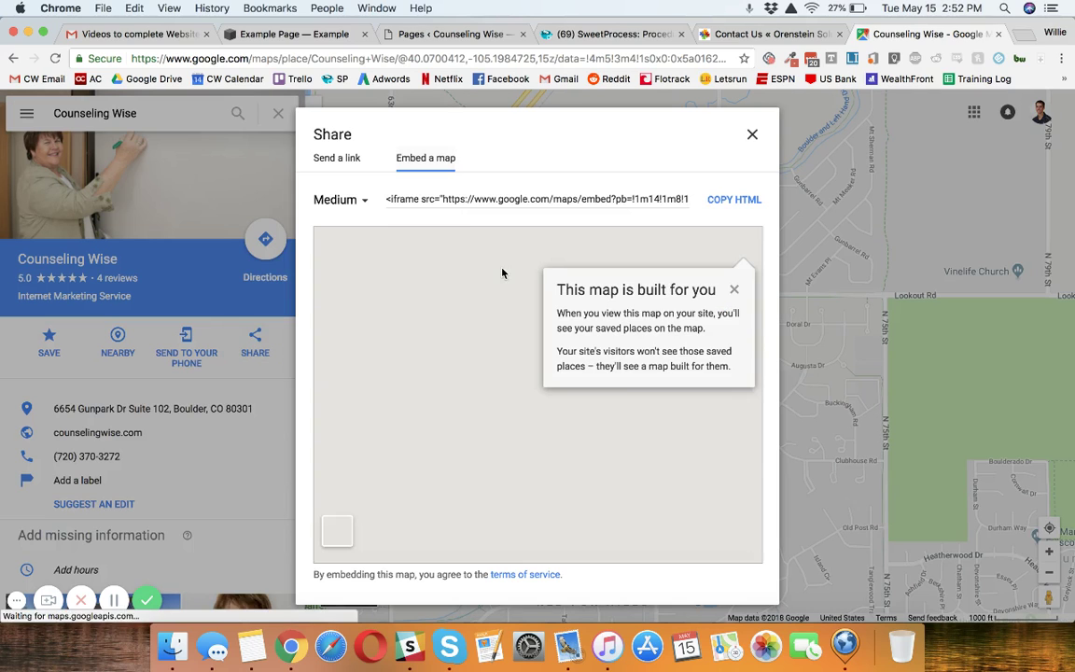
pyautogui.click(424, 198)
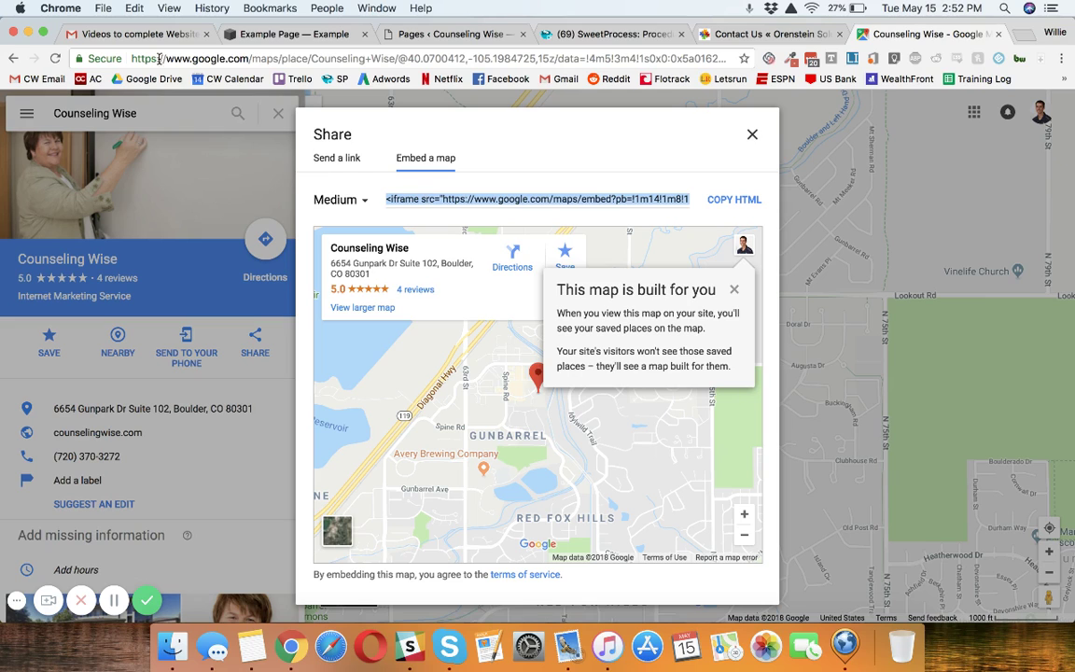
# Add a Code block holding the pasted Counseling Wise Google Maps iframe.
pyautogui.click(254, 36)
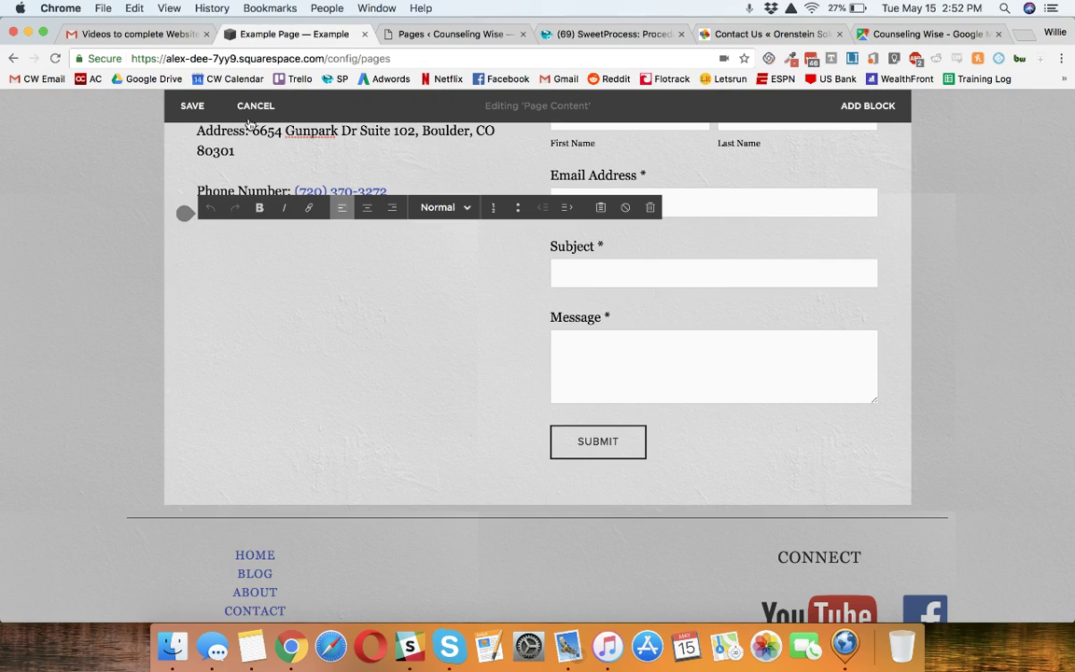
pyautogui.click(185, 258)
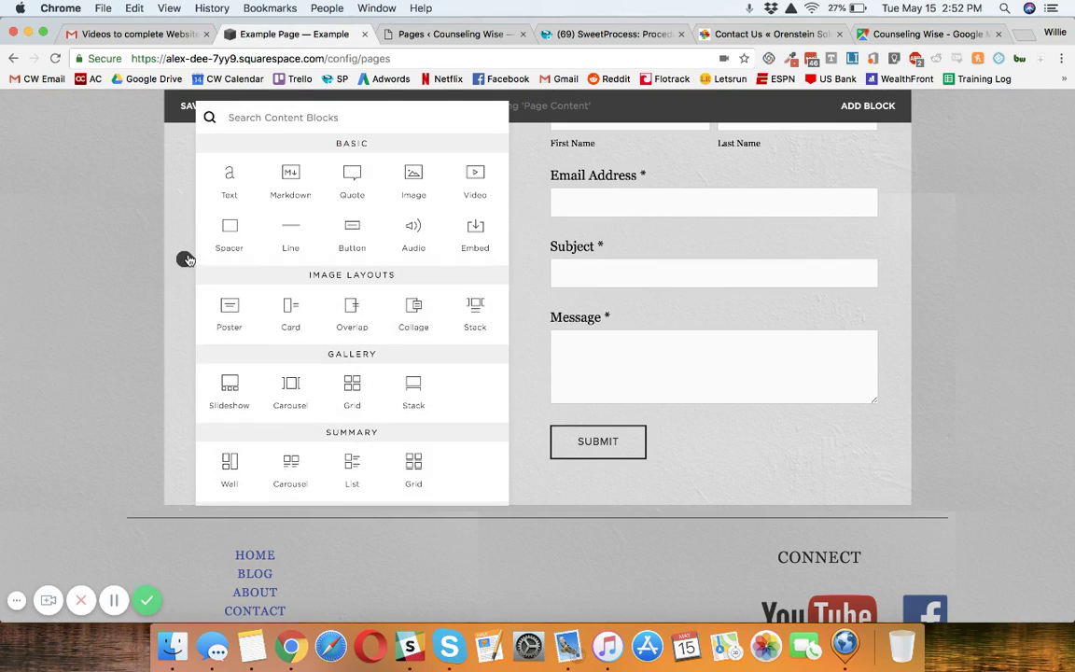
pyautogui.scroll(-8, 346, 277)
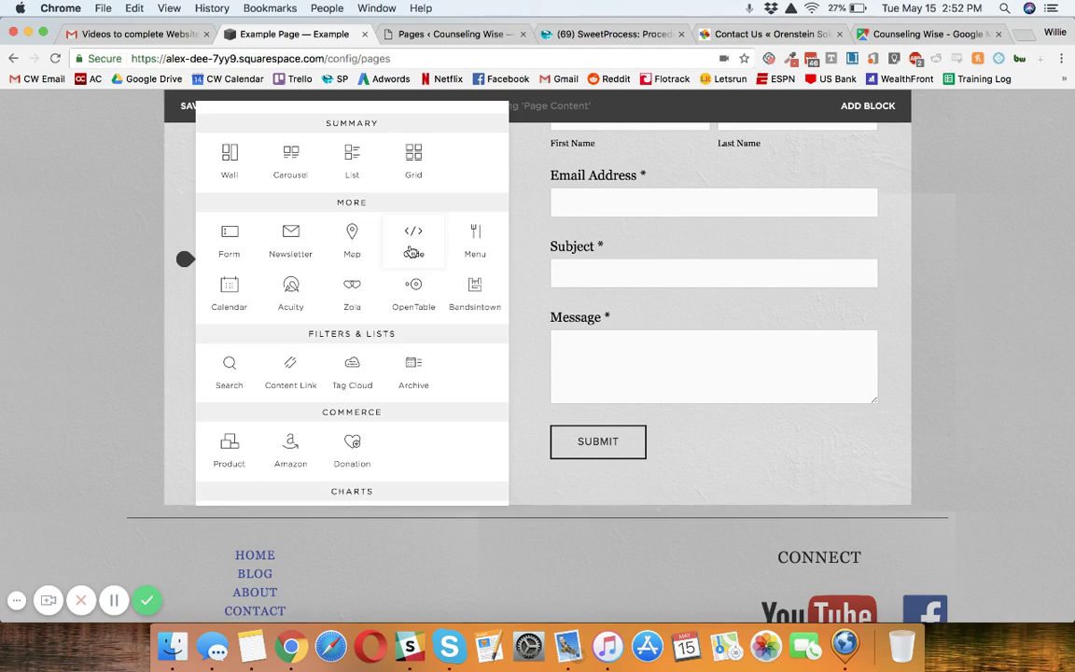
pyautogui.click(411, 252)
pyautogui.press('super+a')
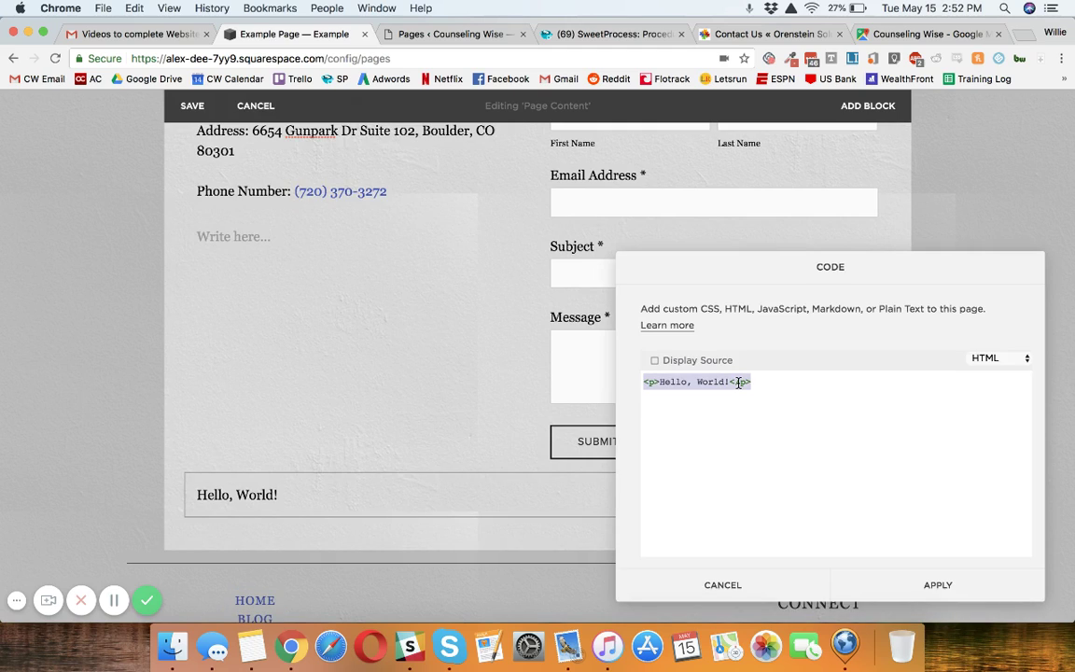
pyautogui.press('BackSpace')
pyautogui.press('super+v')
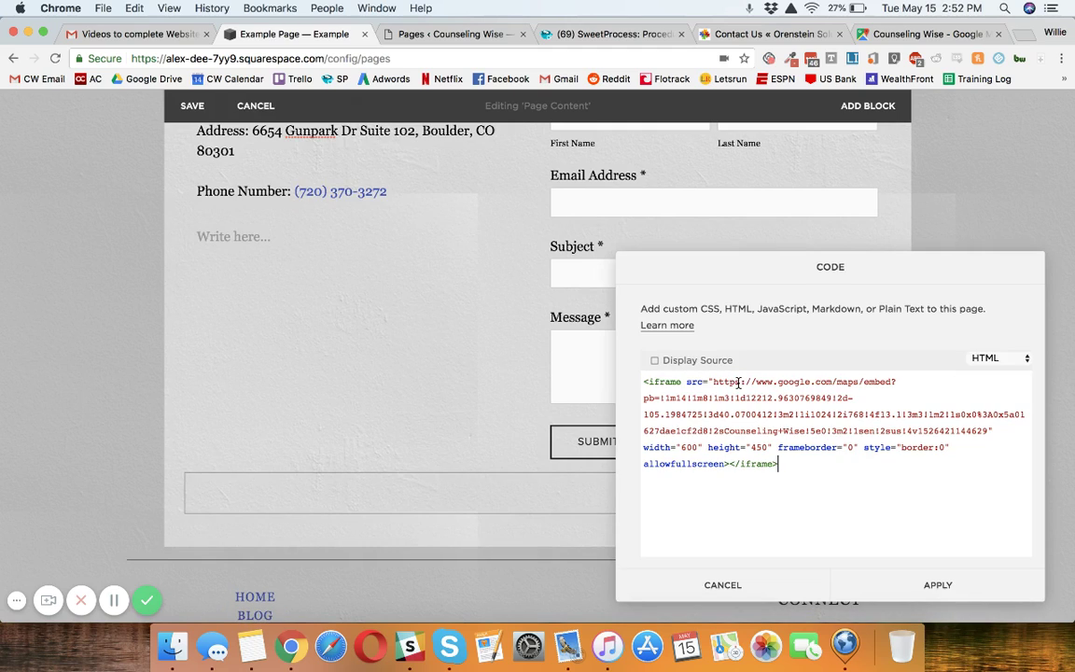
pyautogui.click(903, 583)
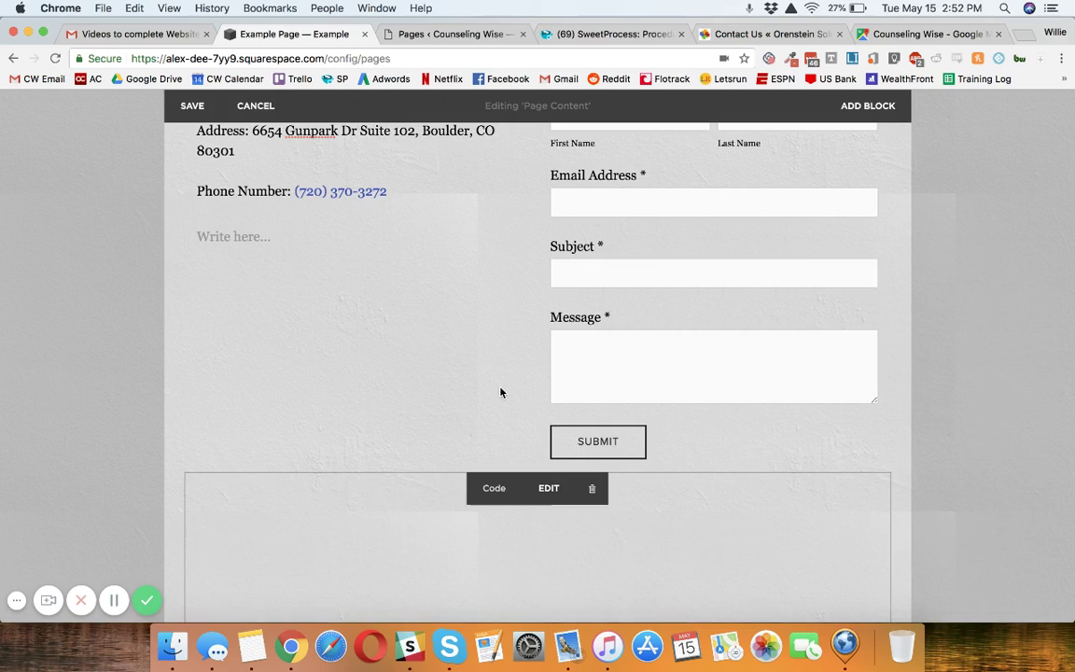
# Move the map block up below the contact details and delete the empty text block.
pyautogui.moveTo(703, 509); pyautogui.dragTo(406, 235)
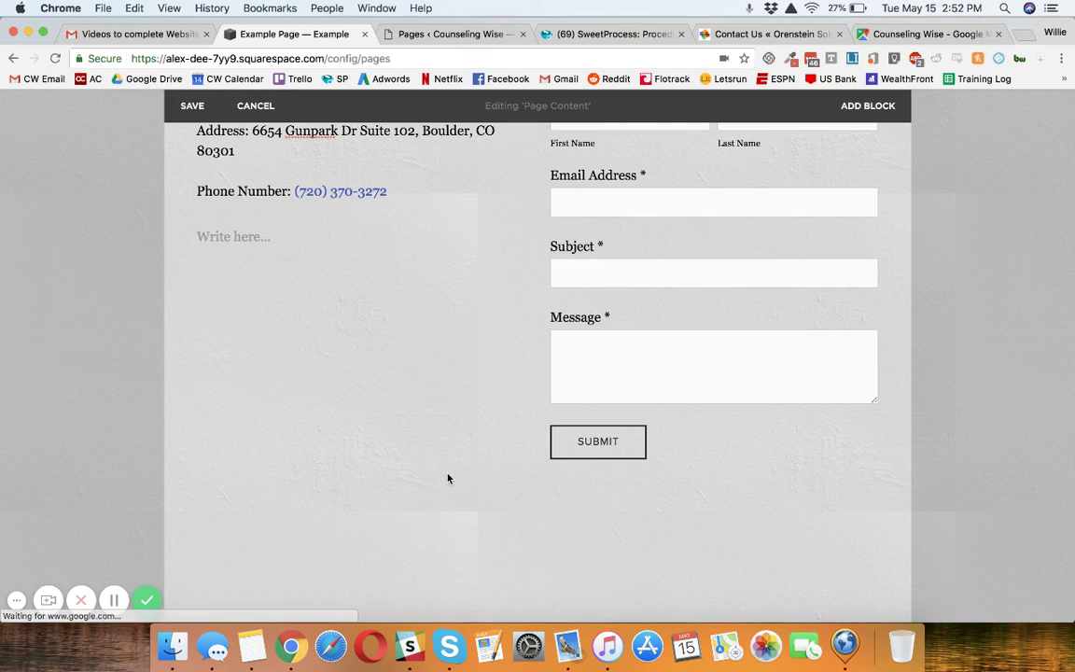
pyautogui.moveTo(500, 482); pyautogui.dragTo(365, 228)
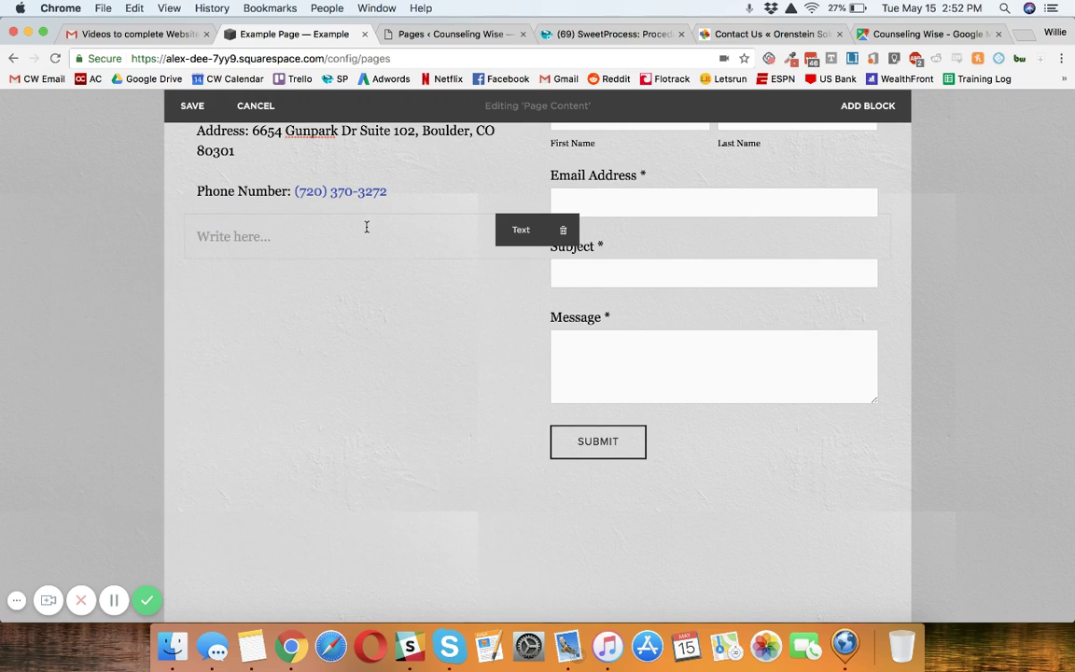
pyautogui.click(558, 231)
pyautogui.press('Return')
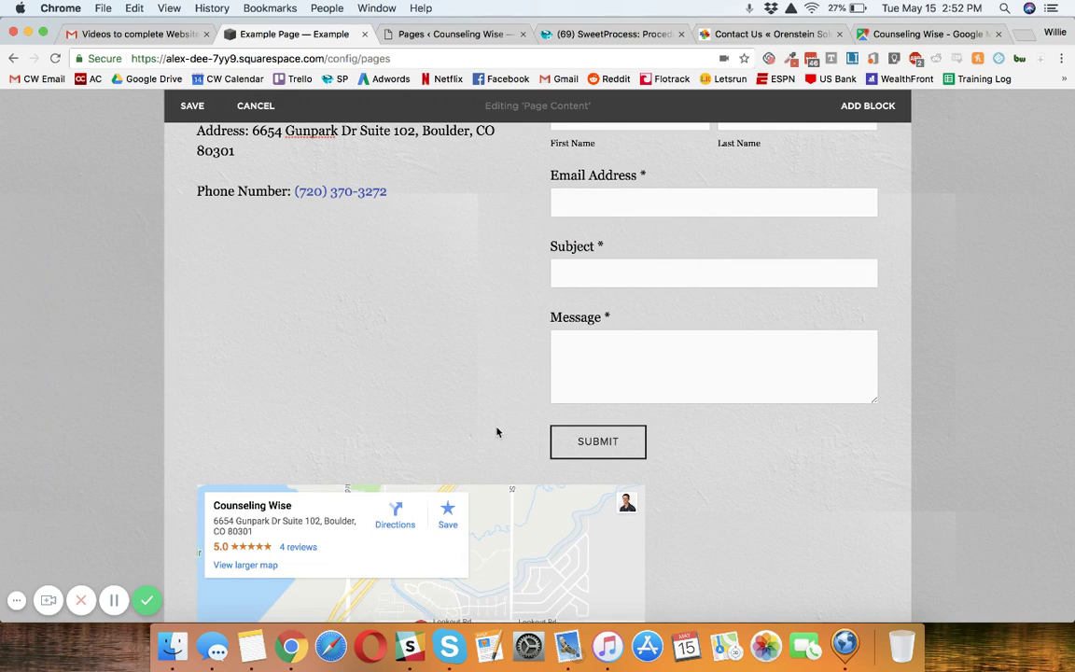
# Place the map under the phone number and stack the contact form below Contact Information.
pyautogui.moveTo(533, 524); pyautogui.dragTo(289, 198)
pyautogui.scroll(5, 322, 223)
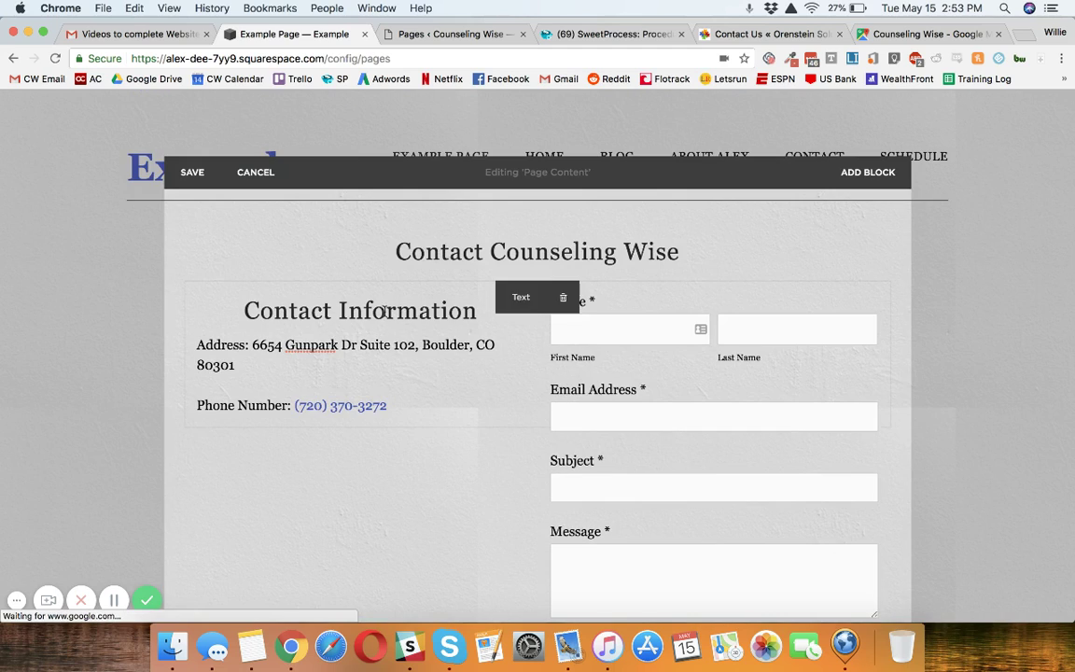
pyautogui.moveTo(565, 299); pyautogui.dragTo(567, 483)
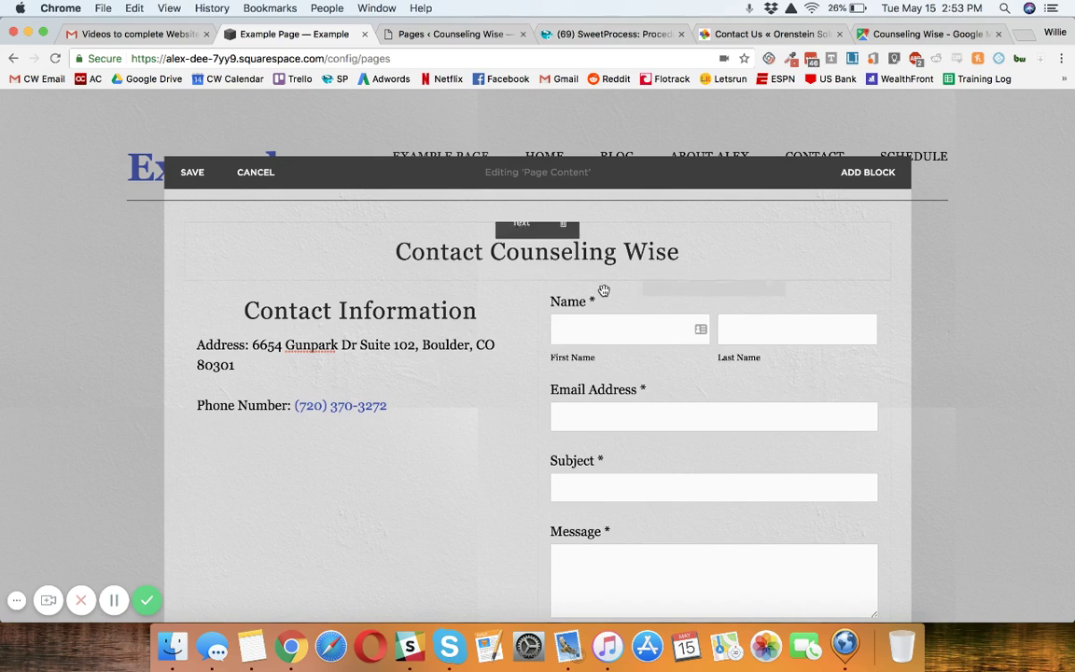
pyautogui.moveTo(618, 298); pyautogui.dragTo(499, 401)
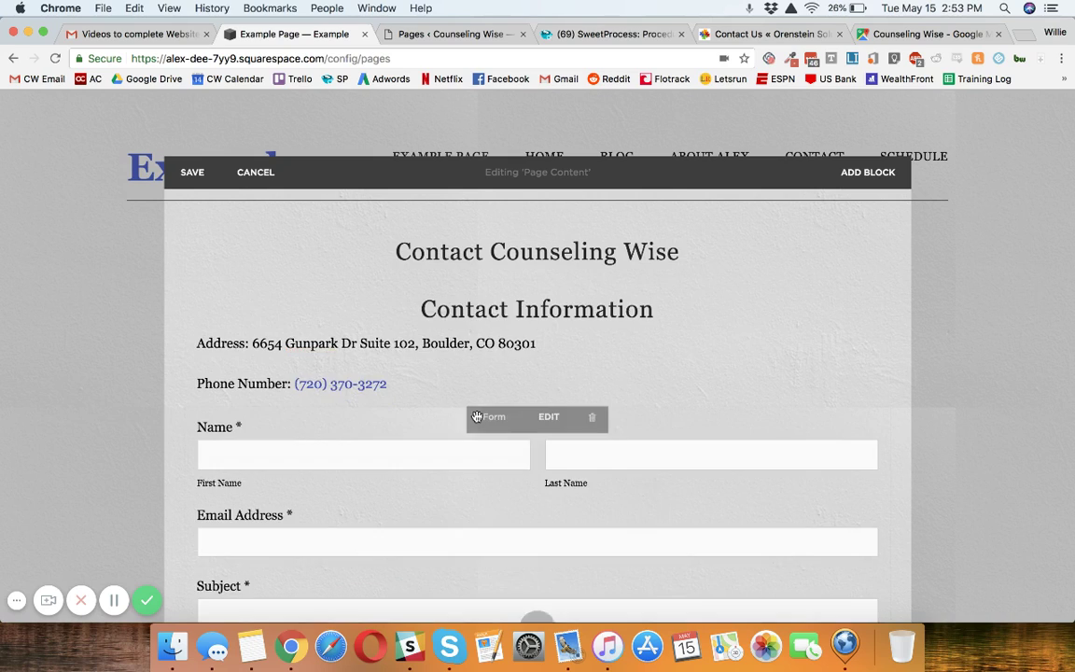
# Review the Squarespace Example Page's contact details, full-width form and Google Map, then save it.
pyautogui.scroll(-15, 503, 331)
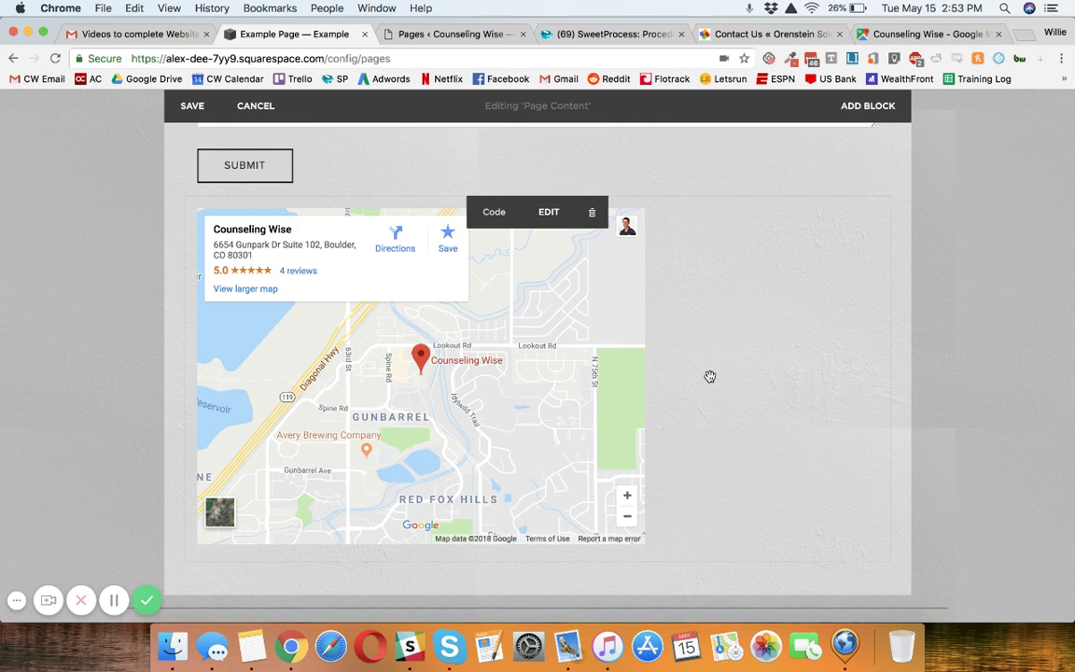
pyautogui.scroll(1, 709, 377)
pyautogui.scroll(5, 709, 376)
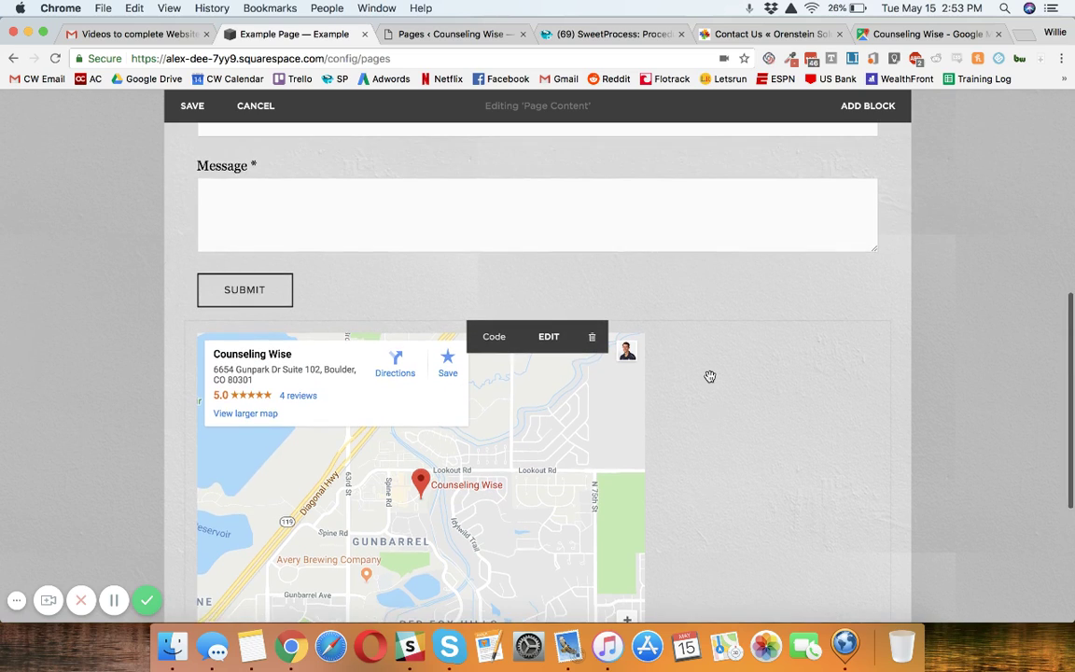
pyautogui.scroll(5, 709, 376)
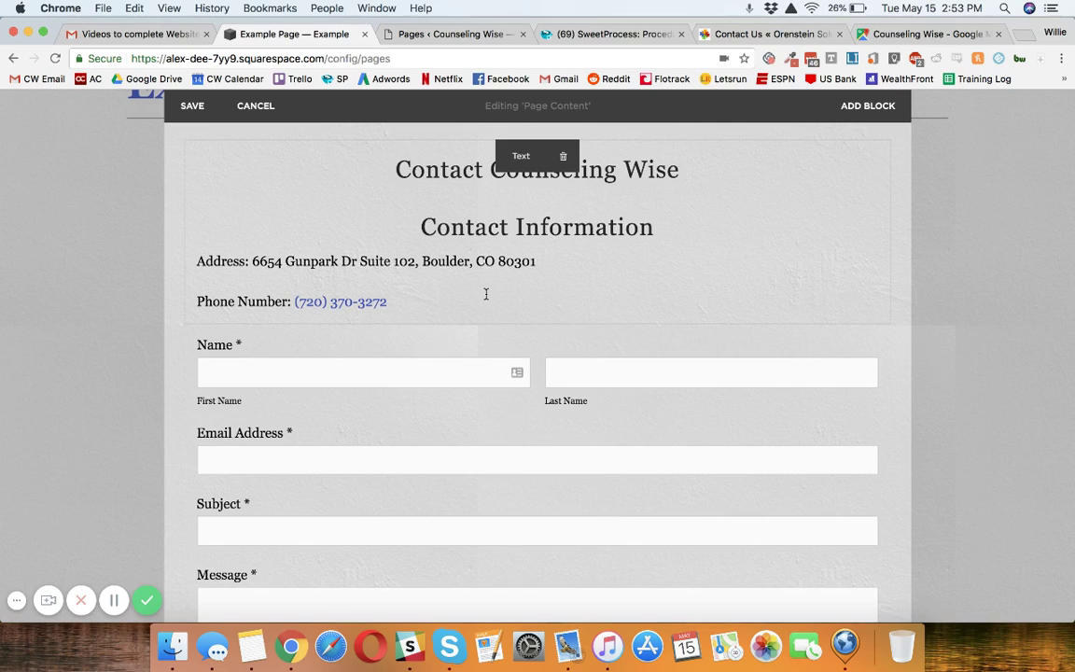
pyautogui.scroll(-1, 486, 294)
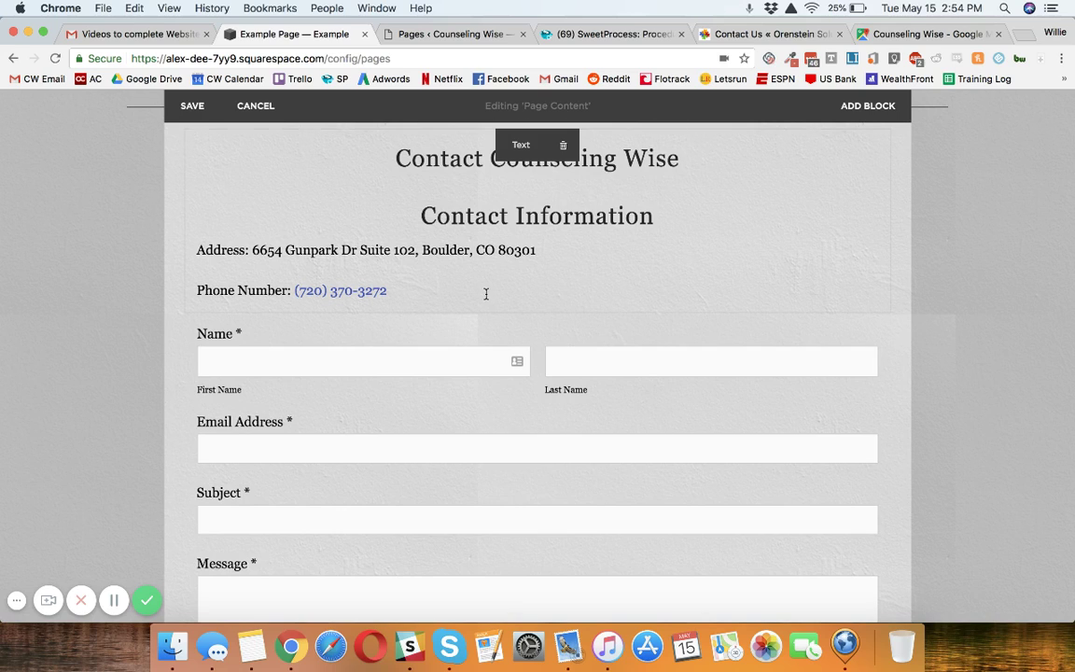
pyautogui.scroll(-2, 486, 294)
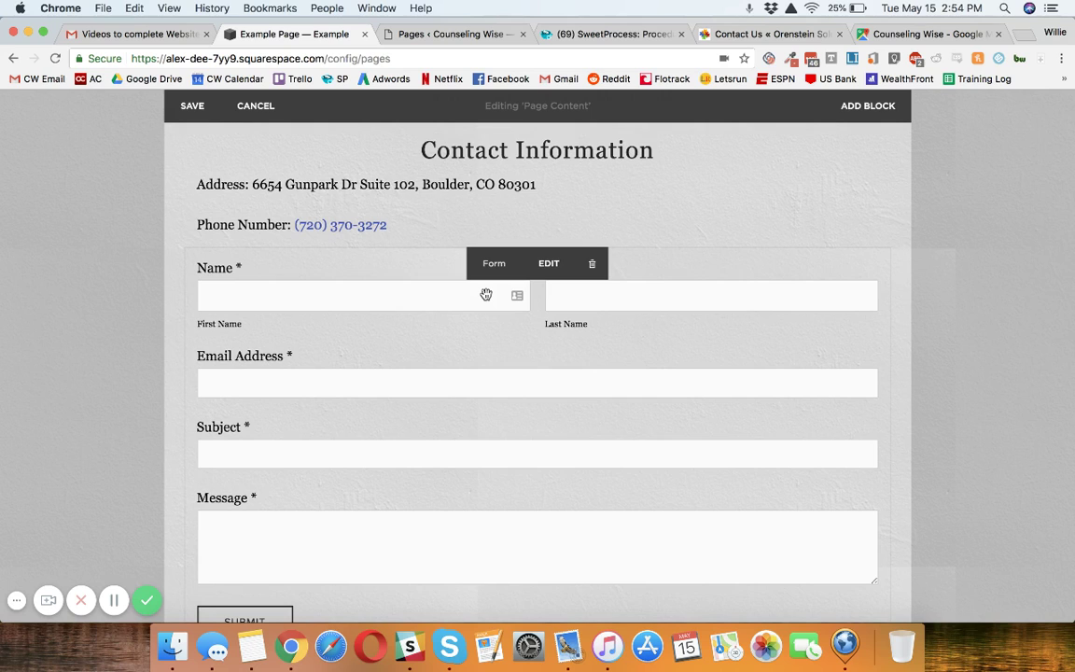
pyautogui.scroll(-10, 485, 295)
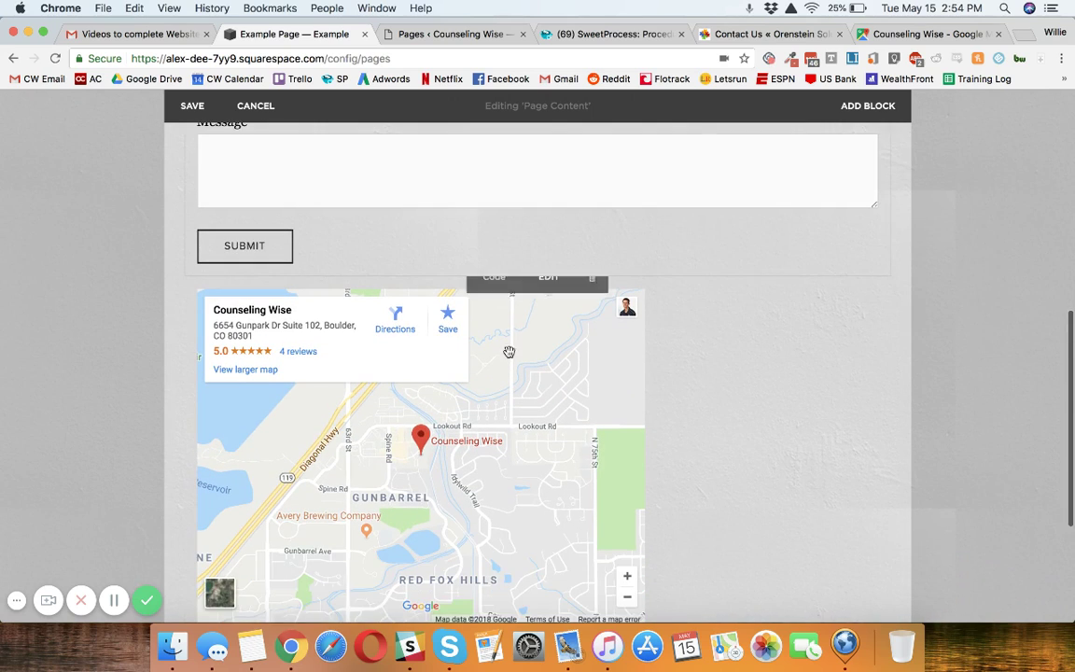
pyautogui.scroll(-1, 405, 363)
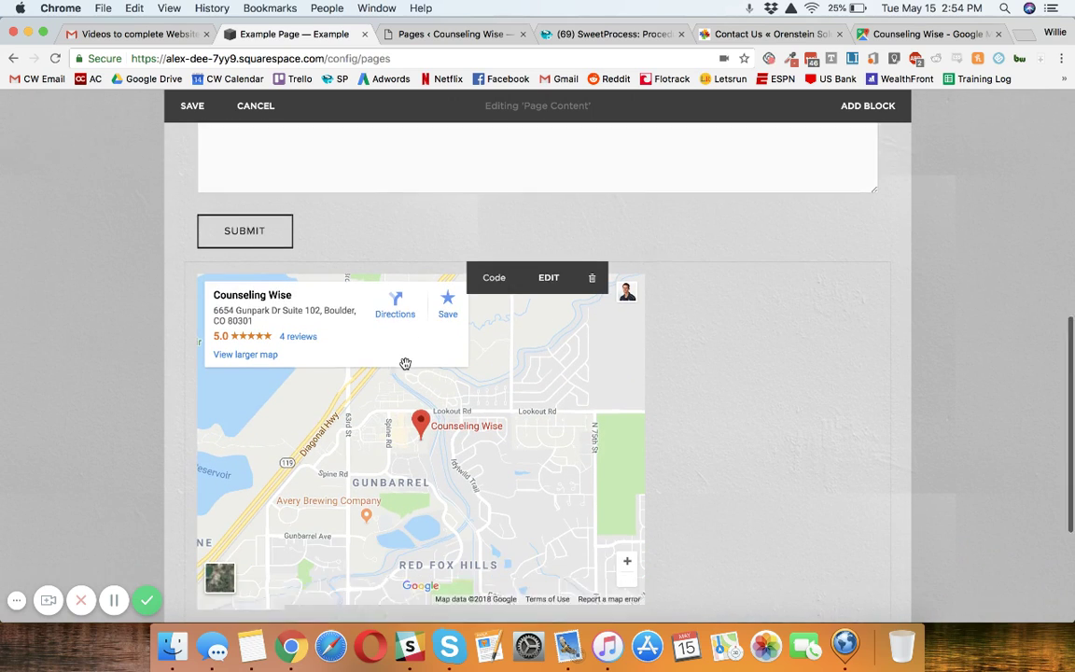
pyautogui.scroll(-4, 405, 363)
pyautogui.scroll(6, 359, 479)
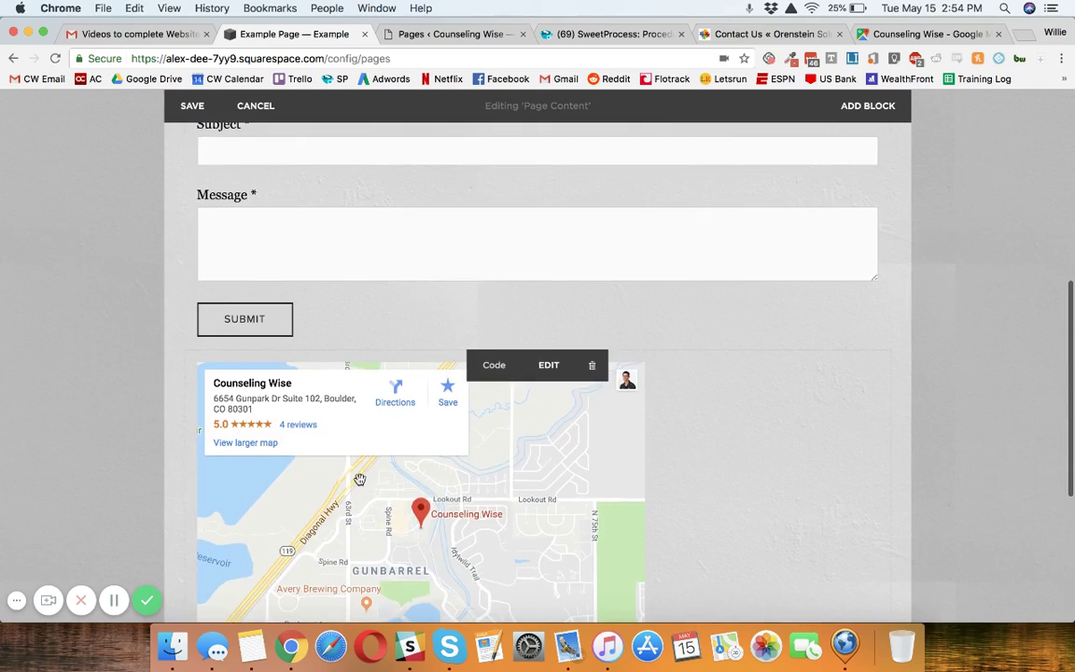
pyautogui.scroll(12, 359, 479)
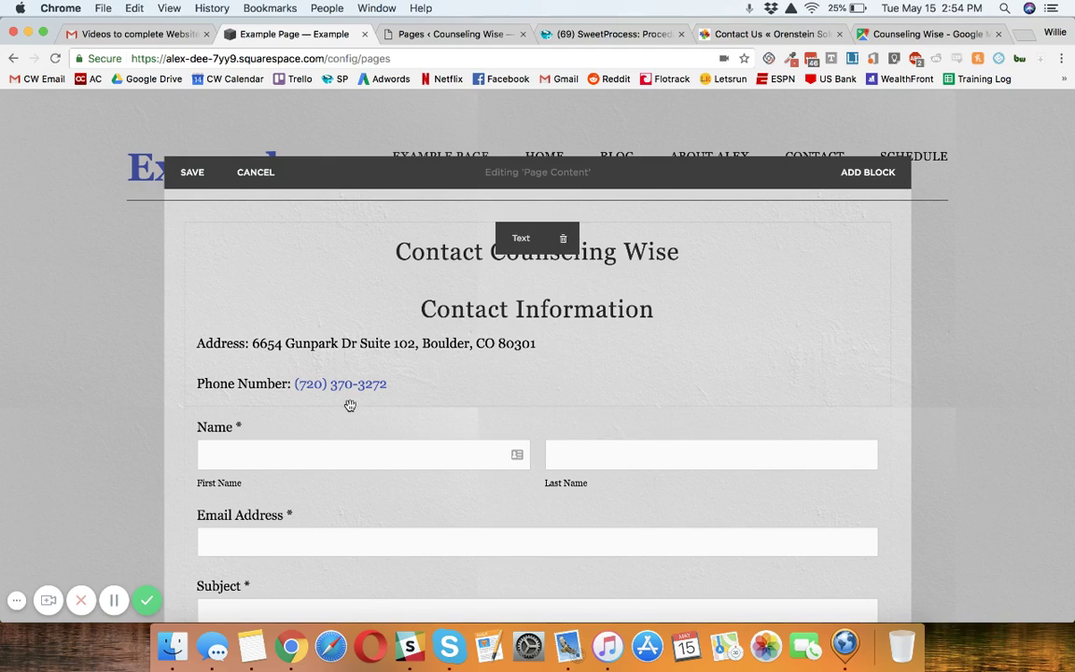
pyautogui.click(190, 174)
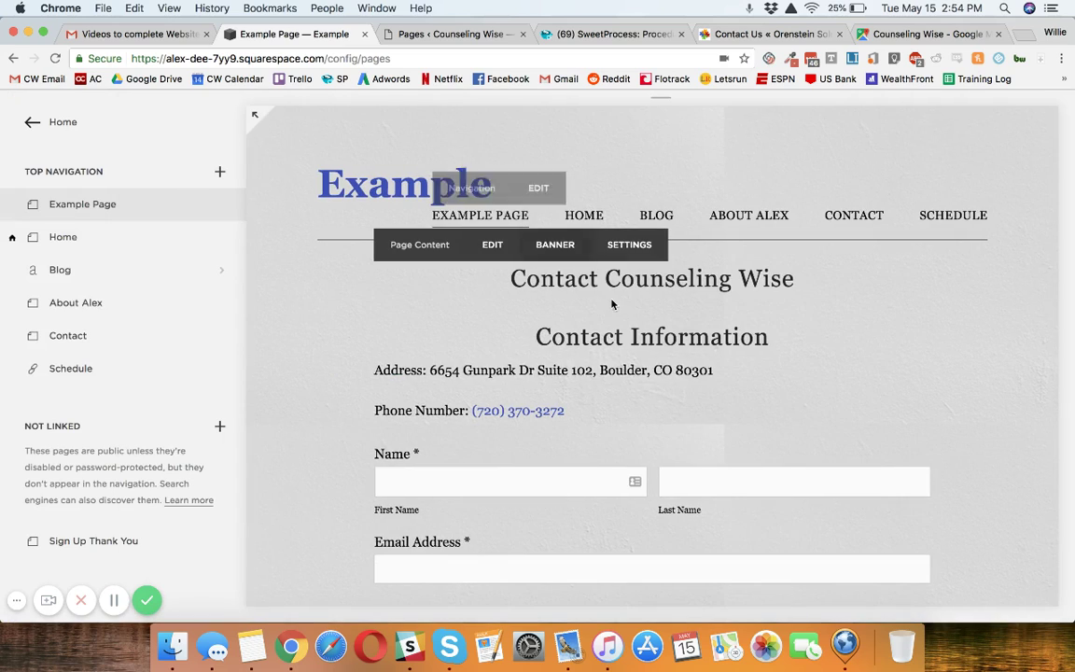
# From the WordPress pages list, create a new page titled 'Contact'.
pyautogui.click(461, 35)
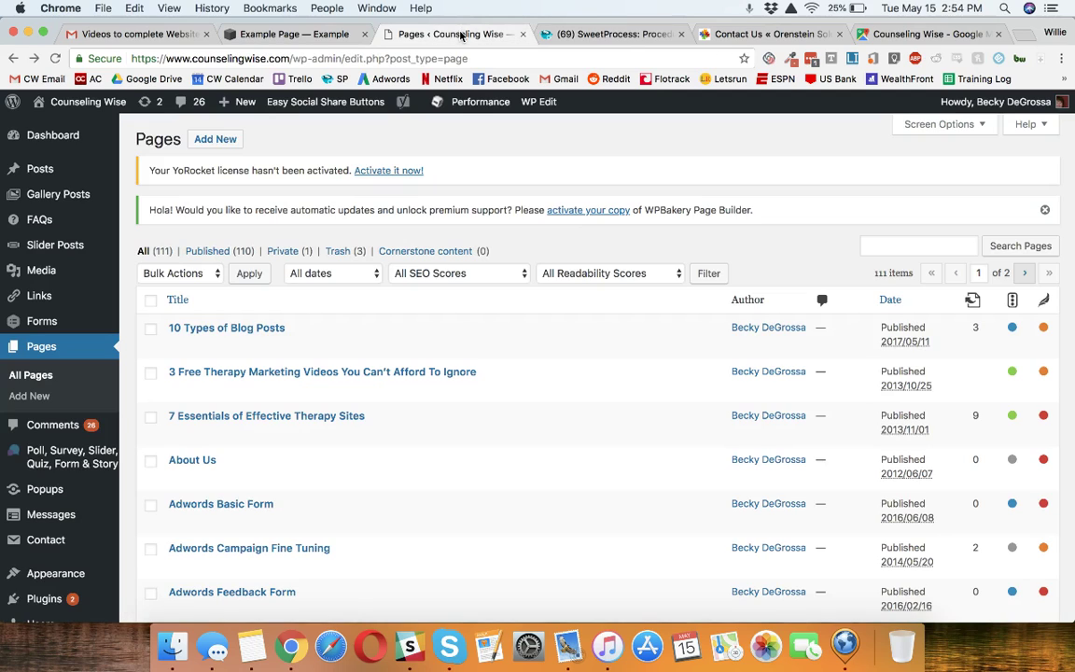
pyautogui.click(200, 139)
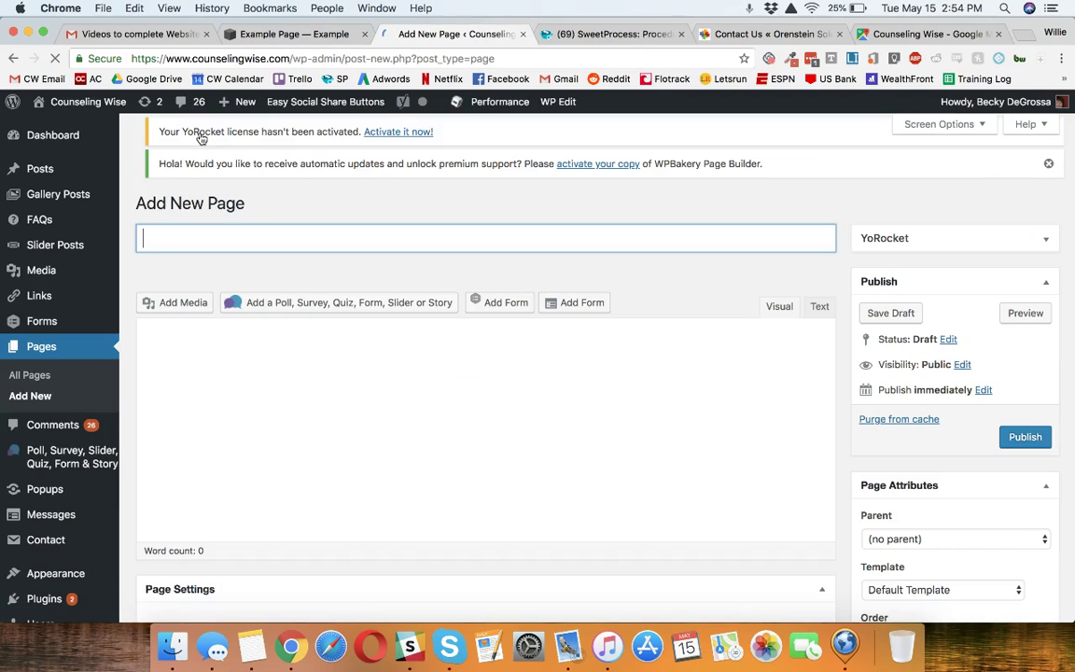
pyautogui.write('Contact')
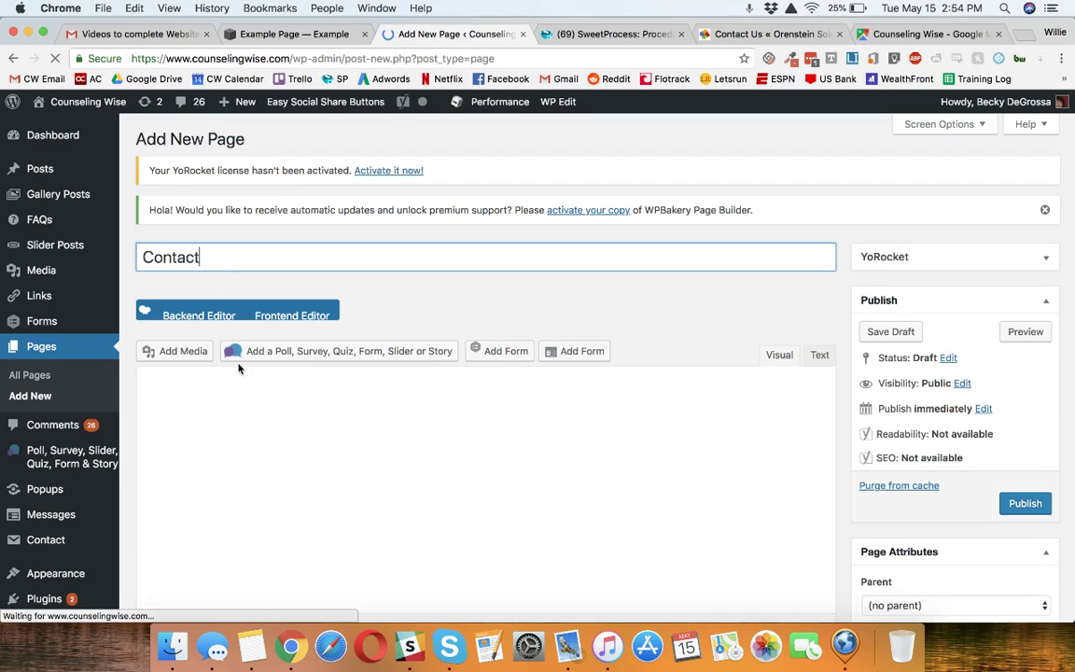
pyautogui.scroll(-3, 240, 366)
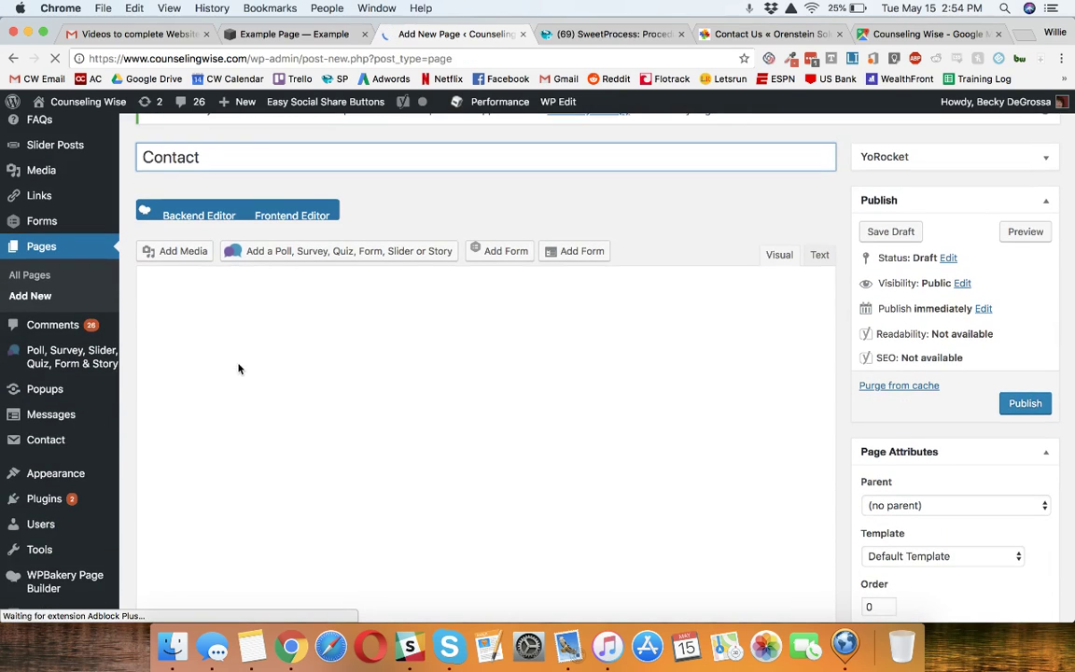
pyautogui.scroll(-2, 425, 375)
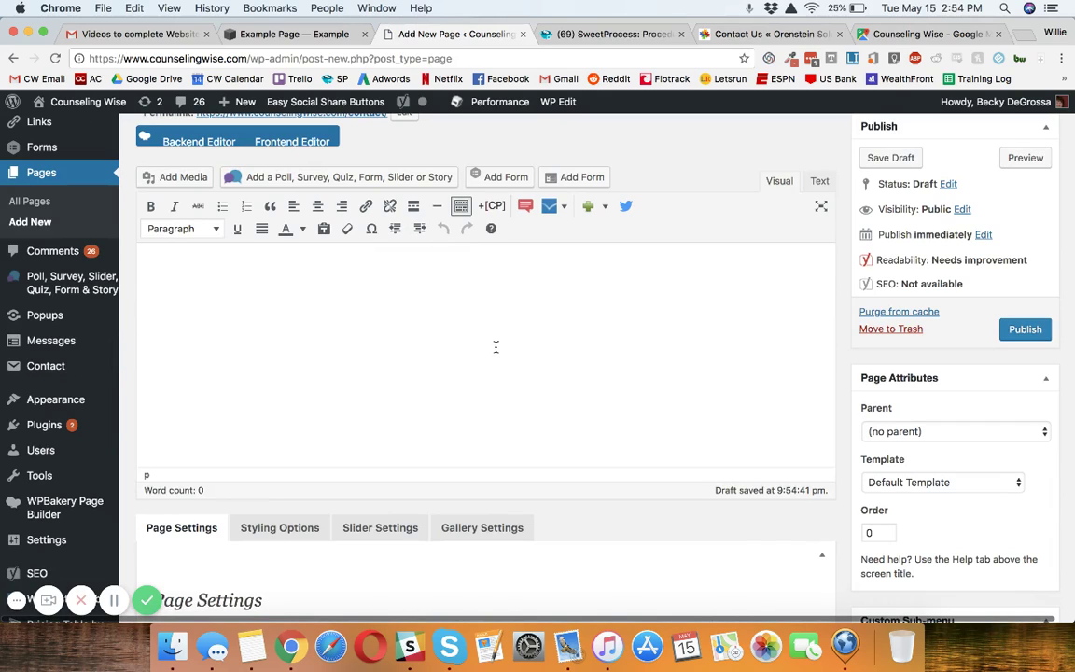
# Type a centred 'Contact Information' heading in the page body.
pyautogui.write('t')
pyautogui.write('Contact')
pyautogui.click(318, 207)
pyautogui.click(327, 303)
pyautogui.click(509, 270)
pyautogui.write('Information')
# Add 'Address:' and 'Phone' lines, then paste the Google Maps embed code below them.
pyautogui.press('Return')
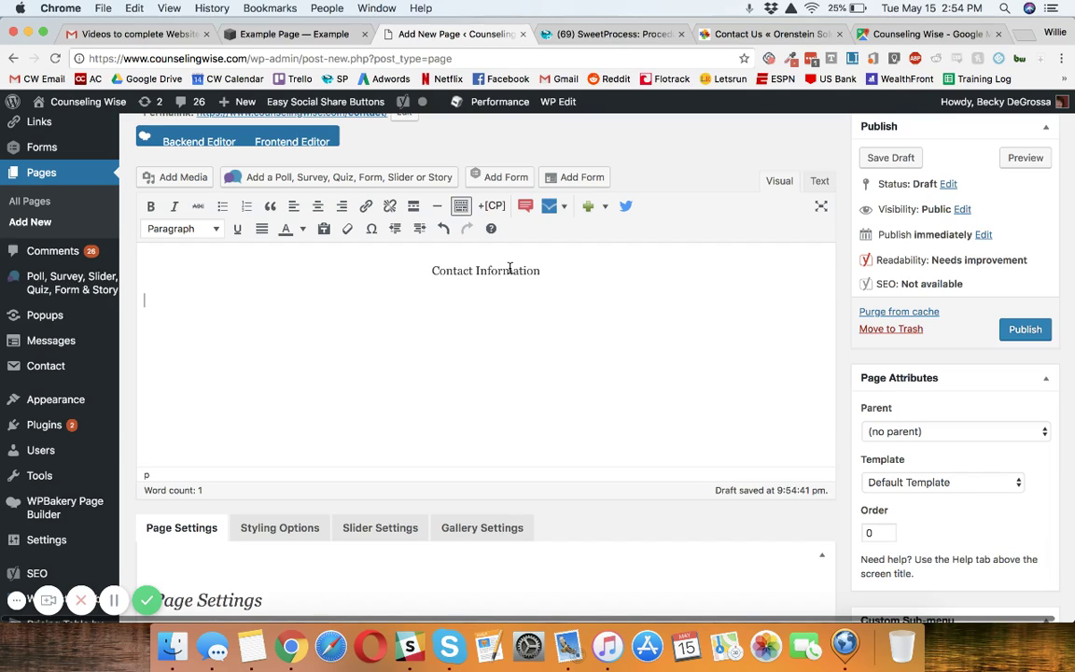
pyautogui.write('Address:')
pyautogui.press('Return')
pyautogui.write('Phone:')
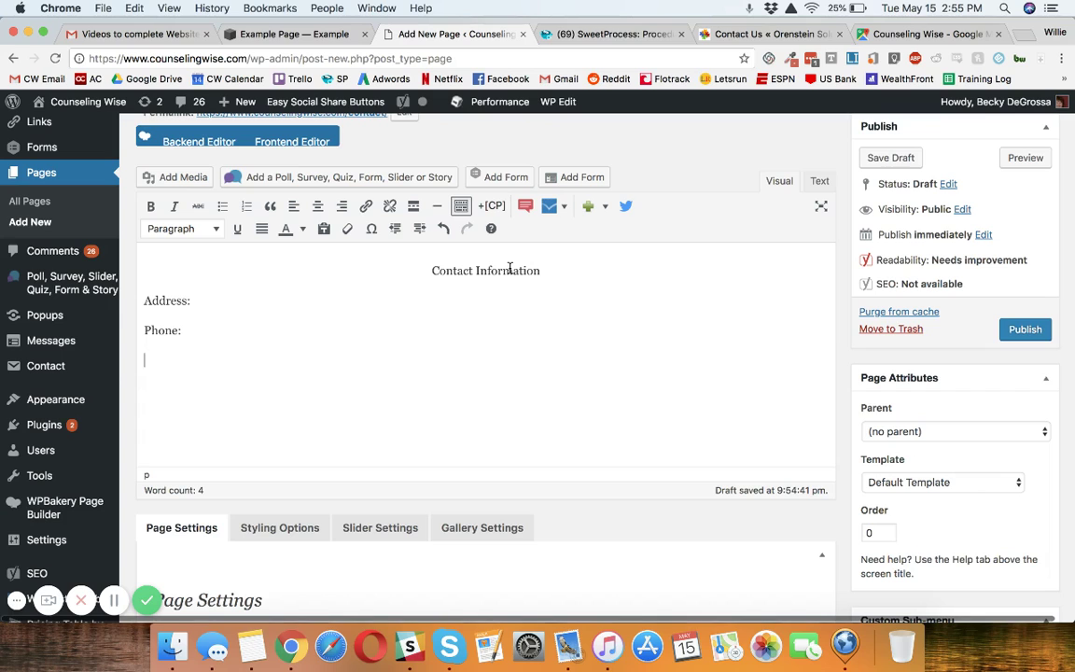
pyautogui.scroll(-2, 168, 363)
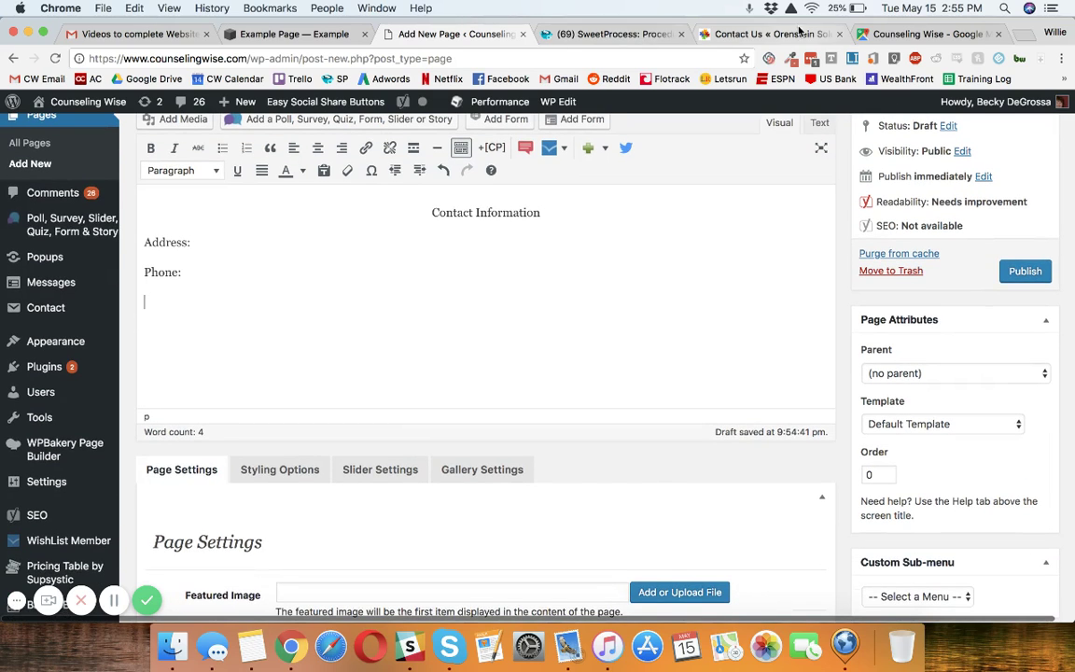
pyautogui.write('V')
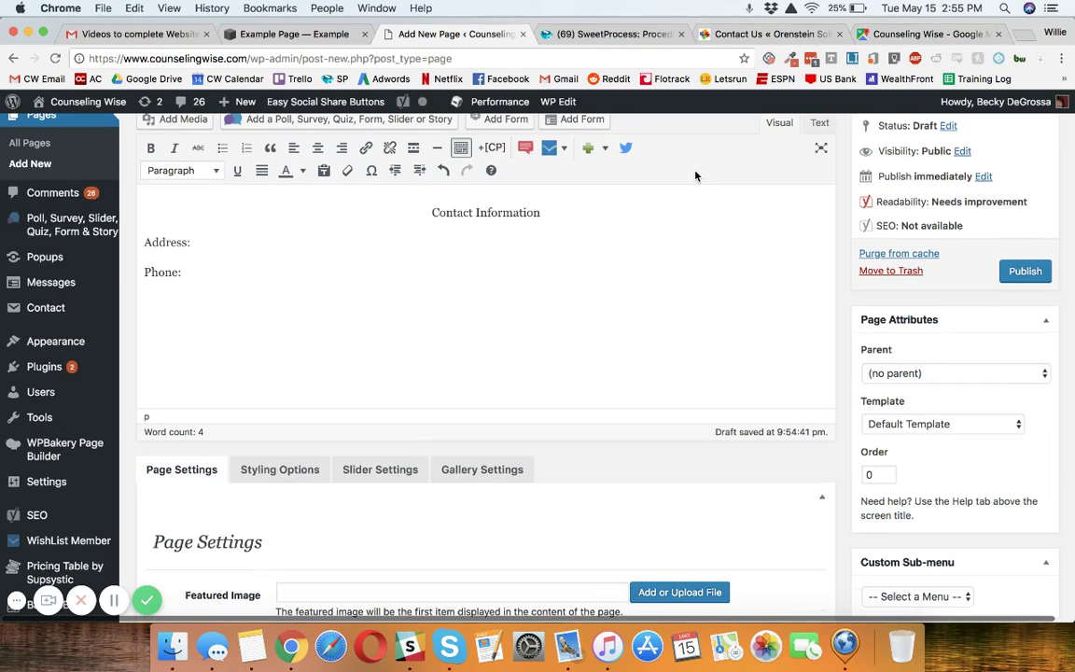
pyautogui.press('super+v')
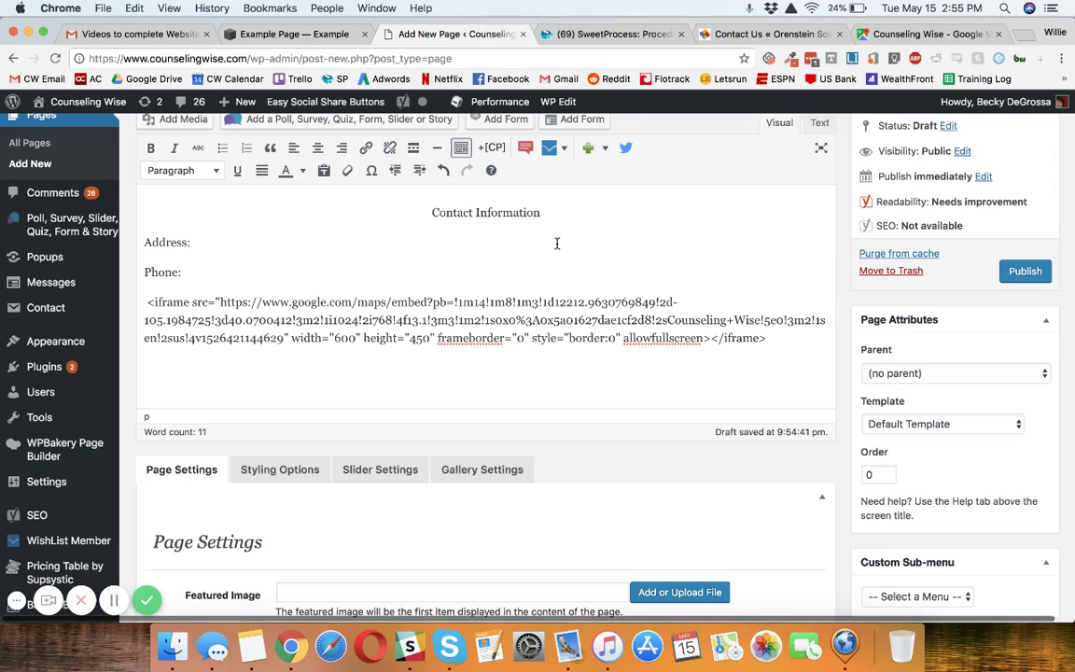
# Undo the pasted map code and move to the empty line below Phone:.
pyautogui.press('super+z')
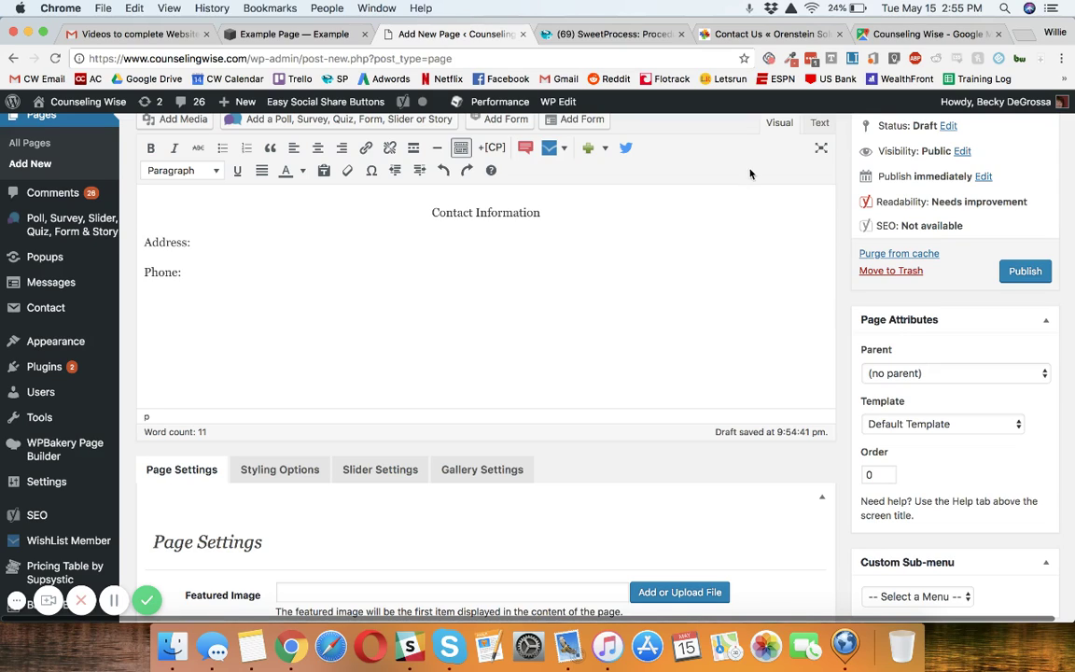
pyautogui.click(265, 242)
pyautogui.click(252, 276)
pyautogui.click(206, 302)
# Add a 'Location/landmarks.surrounding cities and areas that you work with' line and a 'Directions:' line, then switch to the Text view.
pyautogui.write('Location/')
pyautogui.write('landmarks.')
pyautogui.write('surrounding ci')
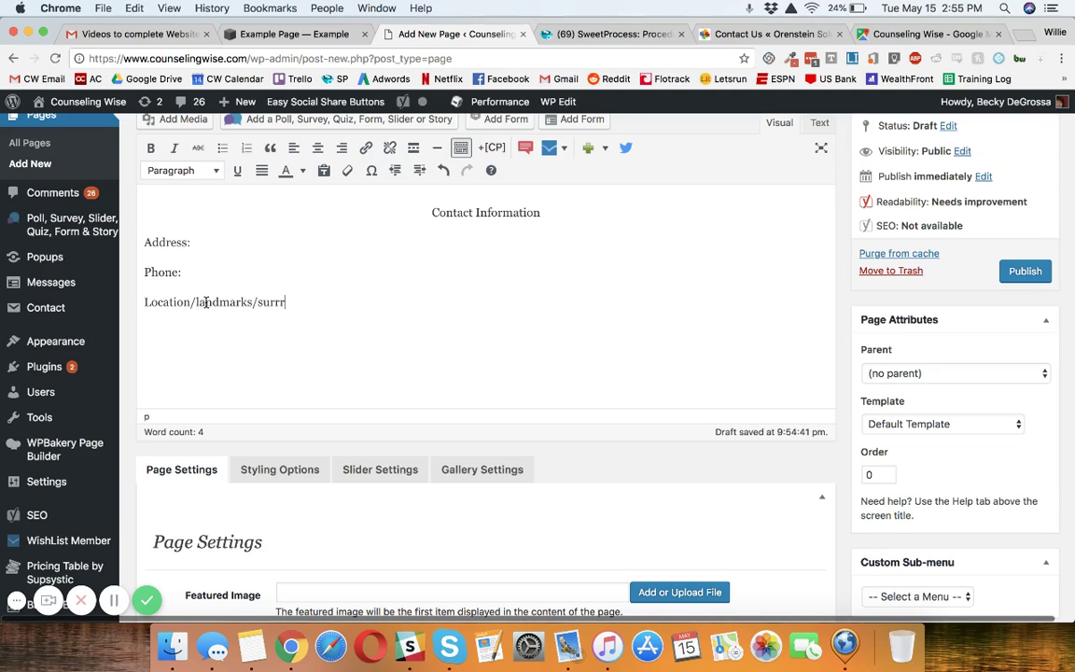
pyautogui.write('ties')
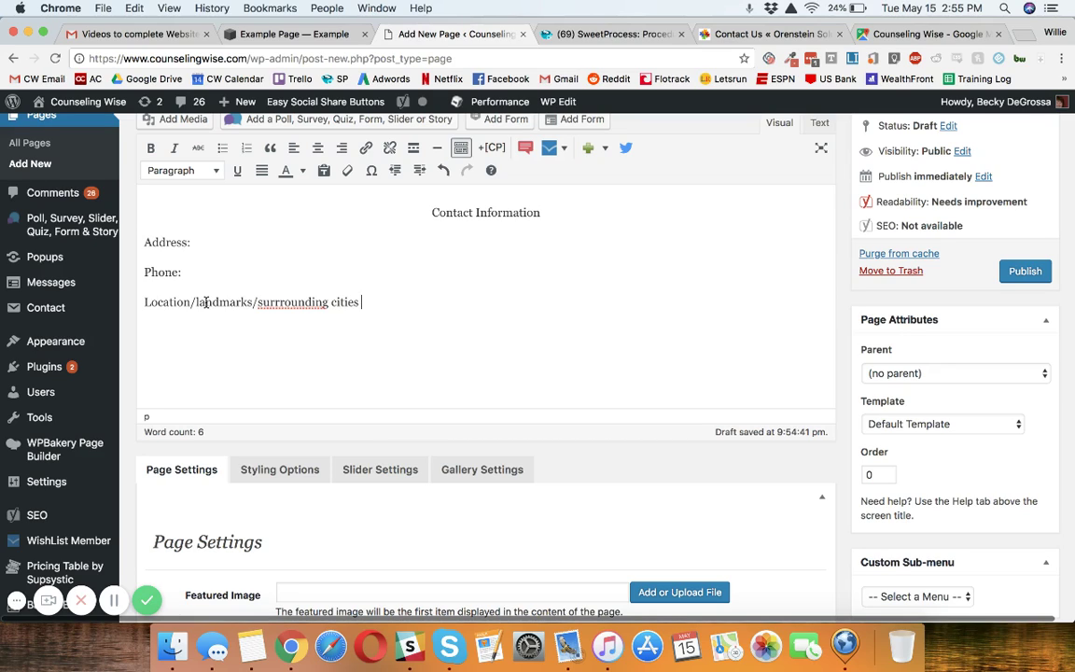
pyautogui.write(' and areas that you work with')
pyautogui.press('Return')
pyautogui.write('Directions')
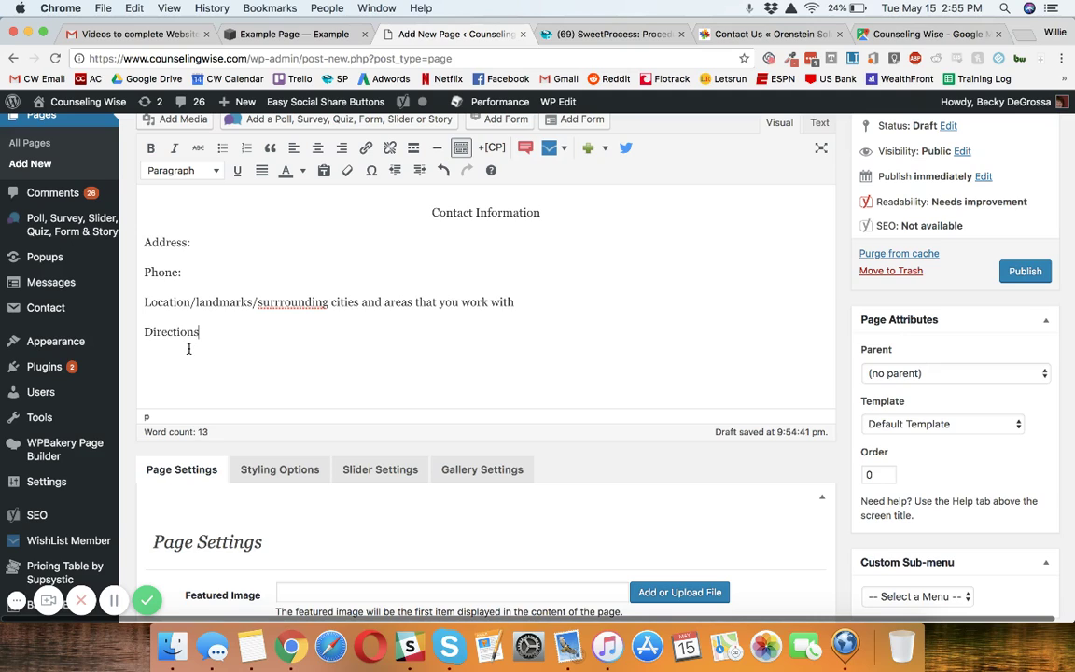
pyautogui.write(':')
pyautogui.press('Return')
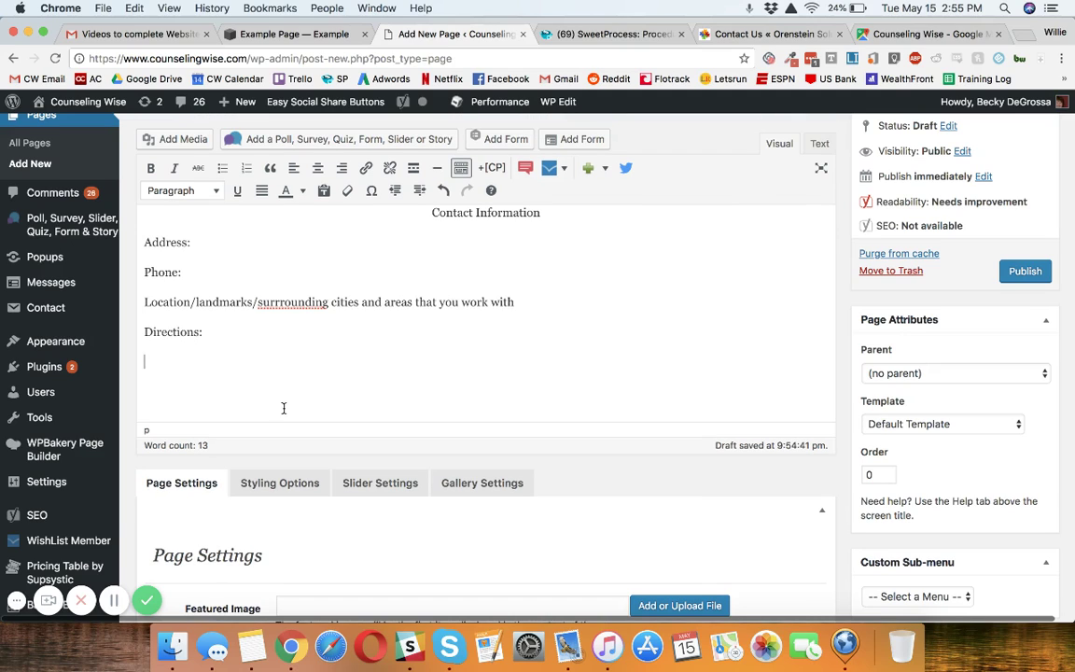
pyautogui.click(821, 146)
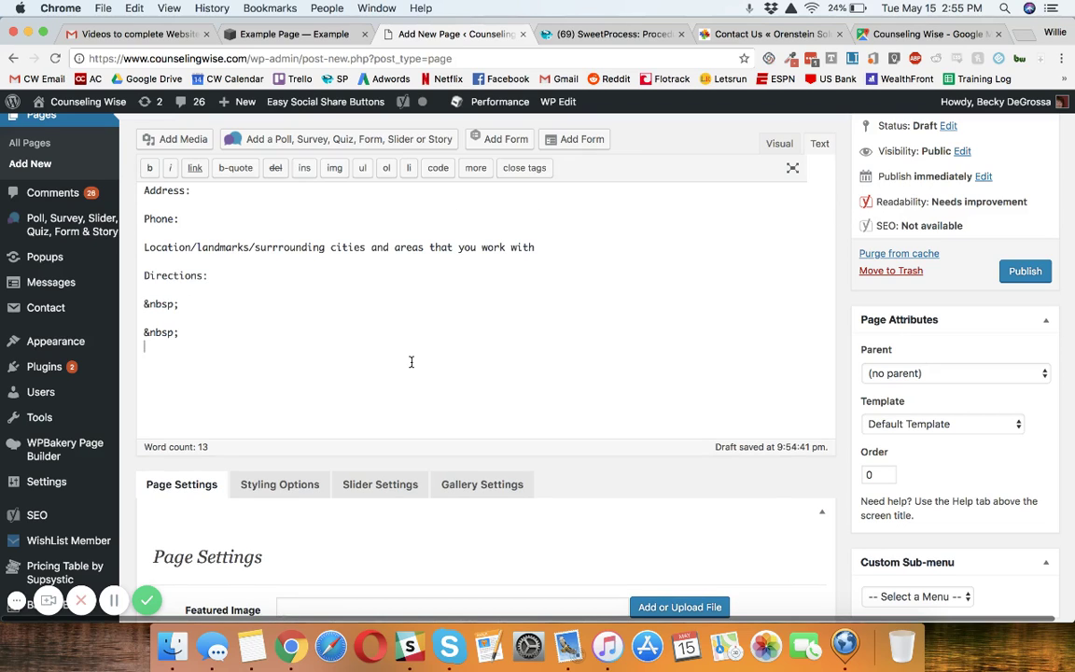
# Paste the Counseling Wise Google Maps iframe into the HTML and return to the Visual view.
pyautogui.press('super+v')
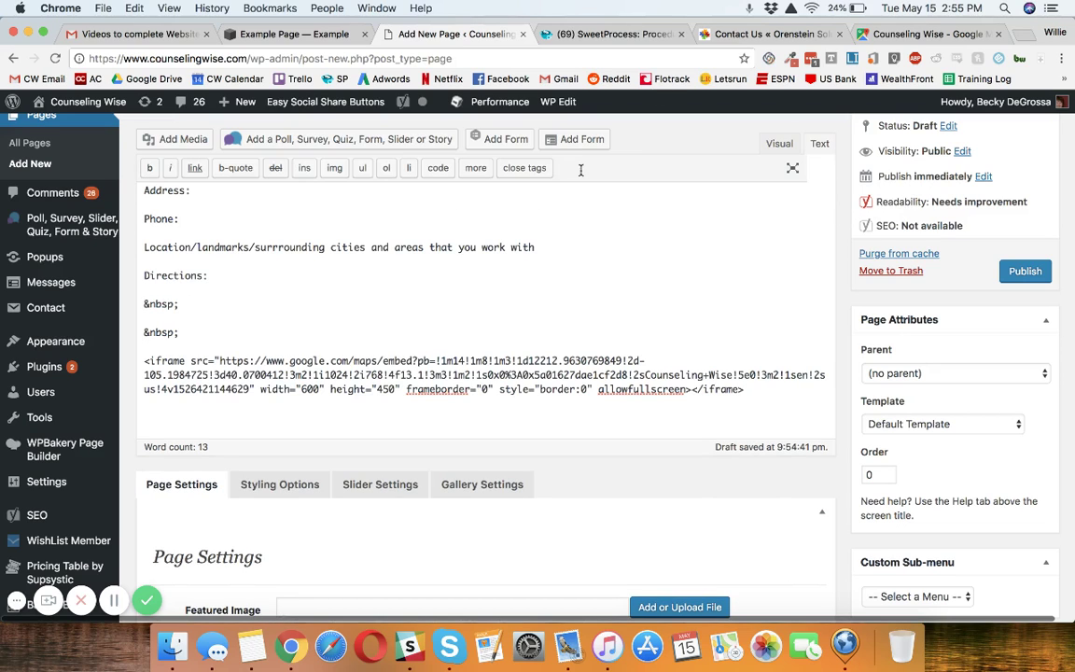
pyautogui.click(887, 35)
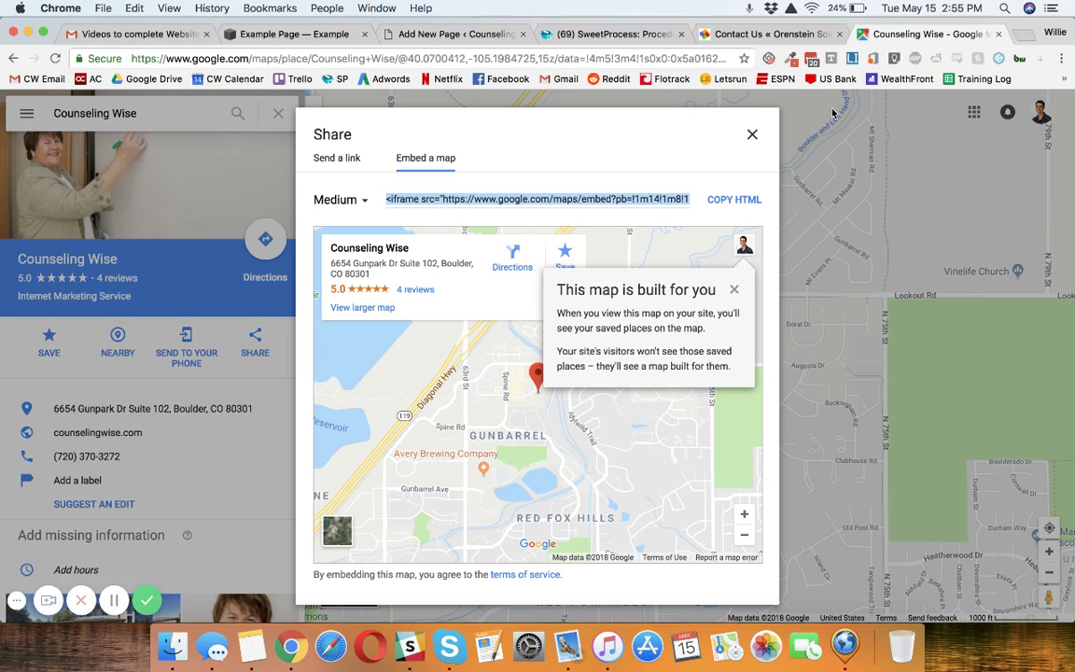
pyautogui.click(420, 35)
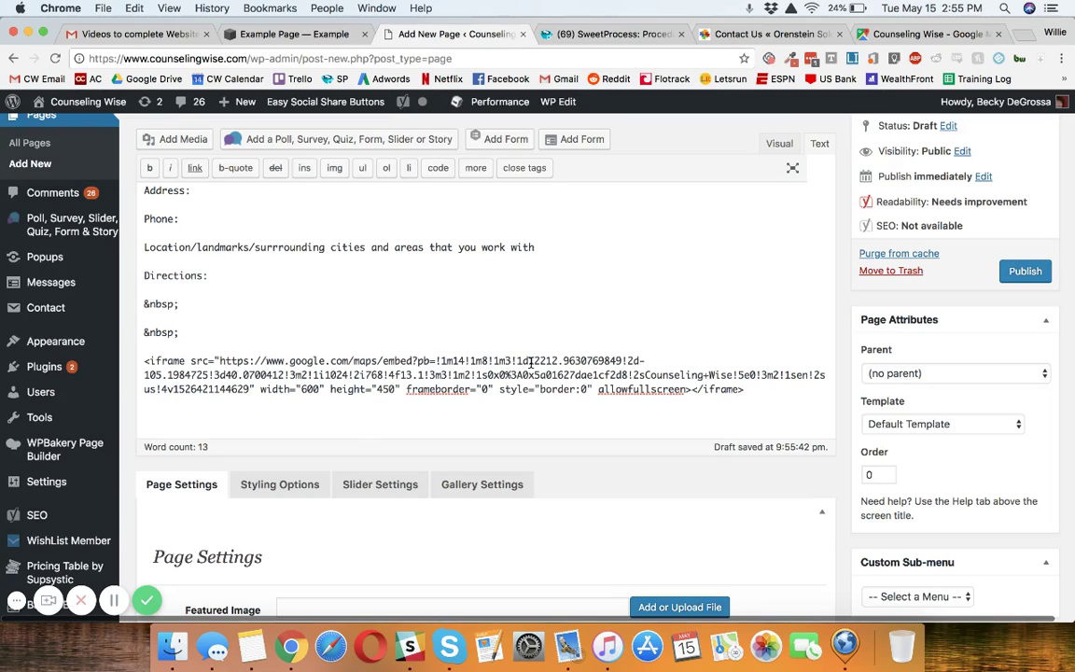
pyautogui.click(780, 143)
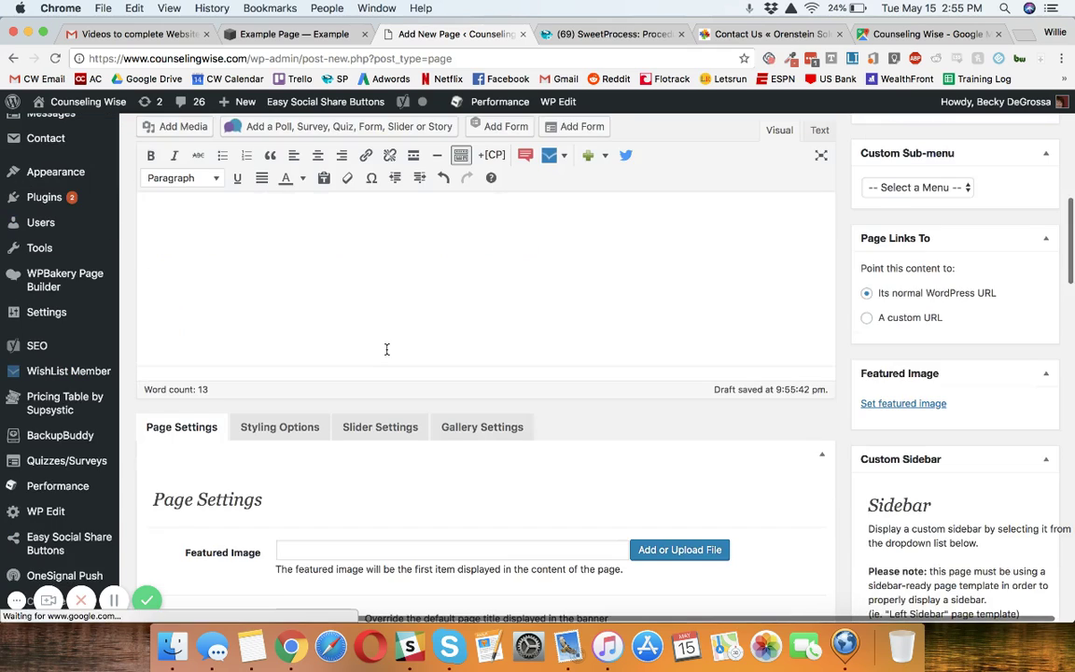
# Delete the extra empty line between Directions: and the embedded map.
pyautogui.scroll(10, 386, 349)
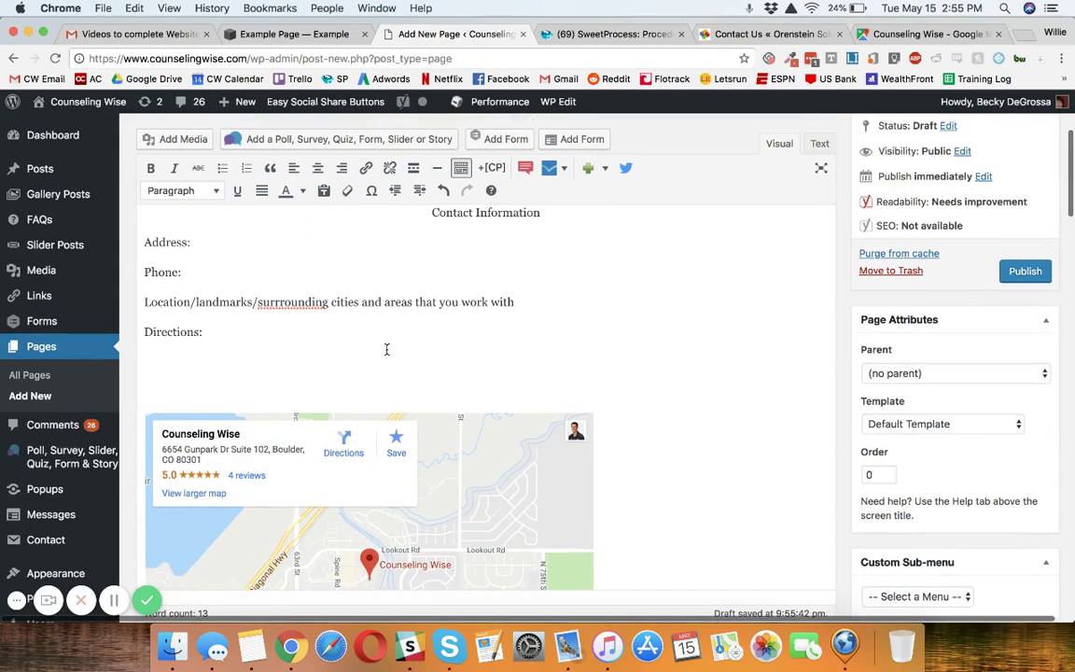
pyautogui.click(338, 365)
pyautogui.press('BackSpace')
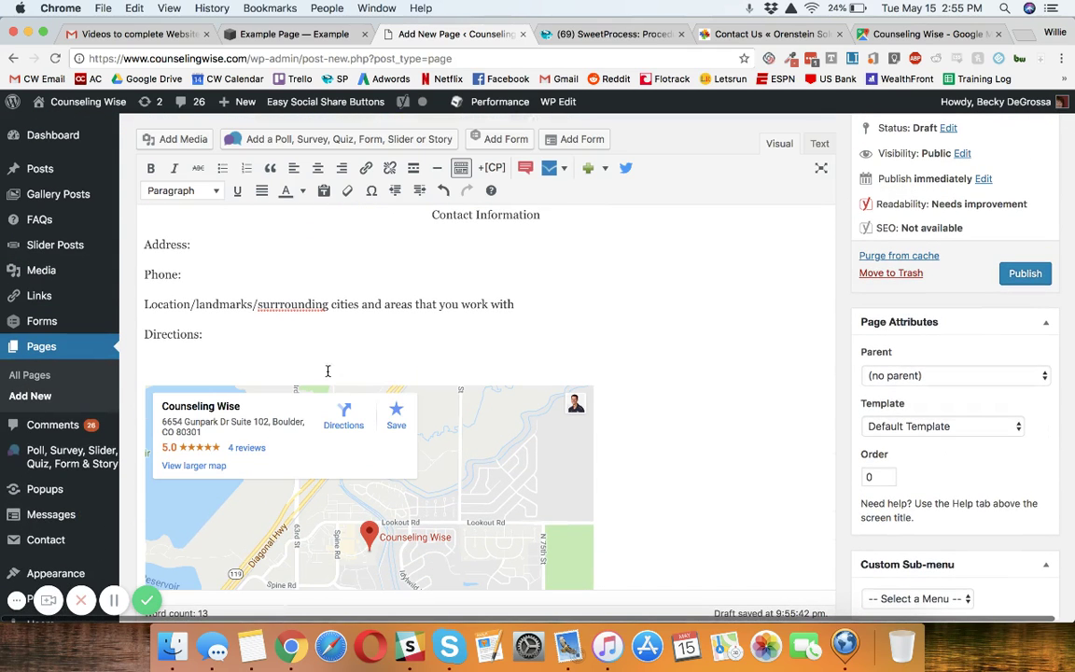
pyautogui.press('BackSpace')
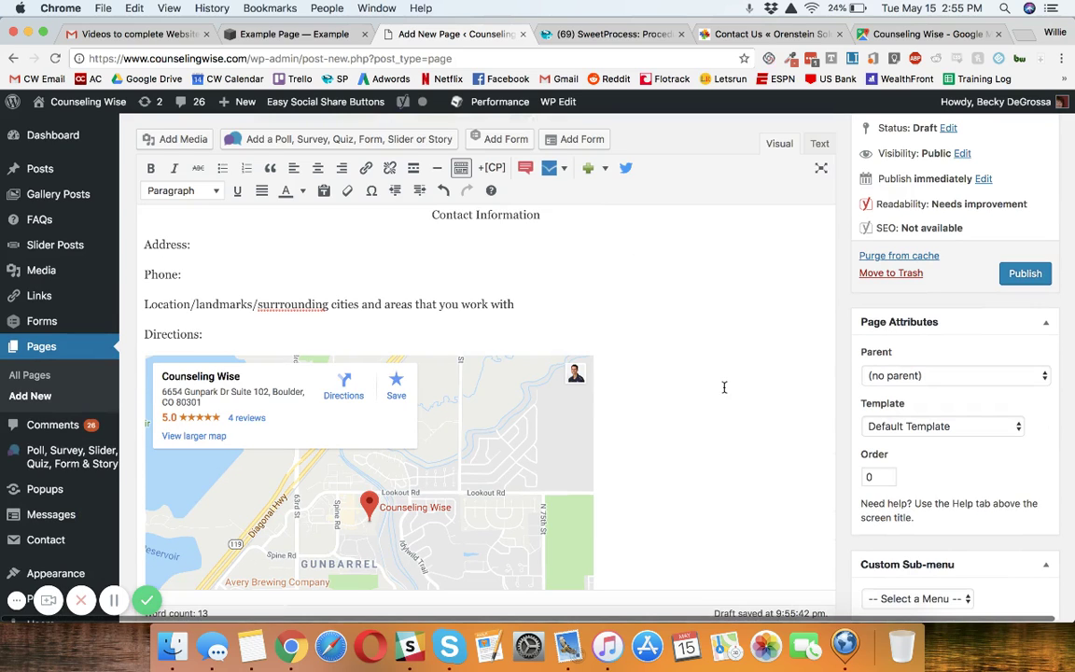
pyautogui.scroll(-5, 724, 388)
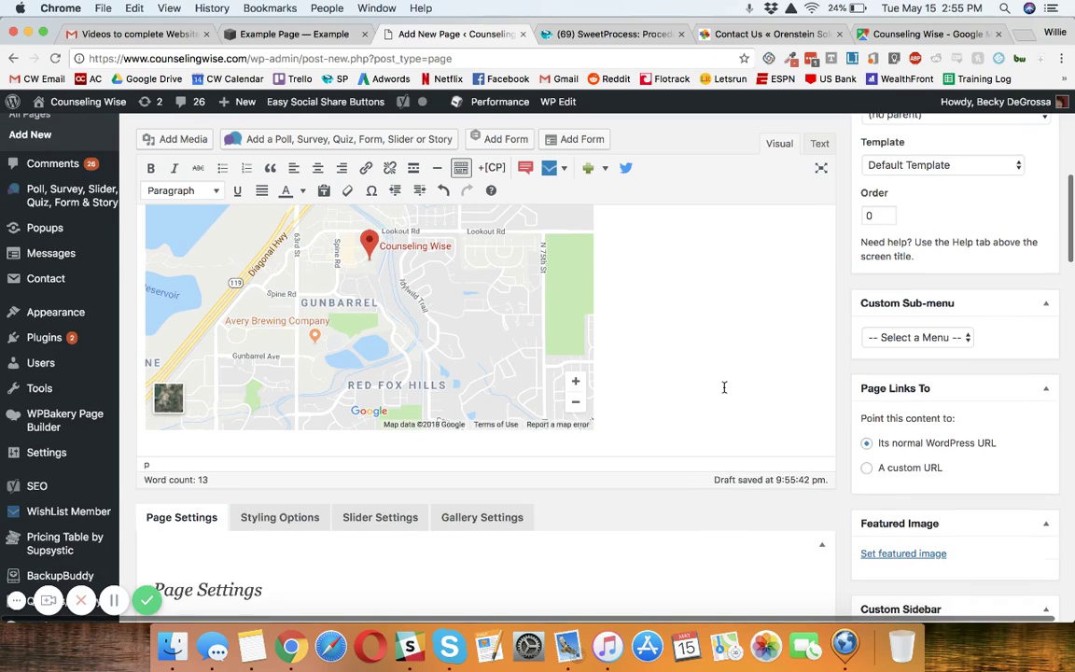
pyautogui.scroll(-2, 725, 387)
pyautogui.scroll(5, 725, 387)
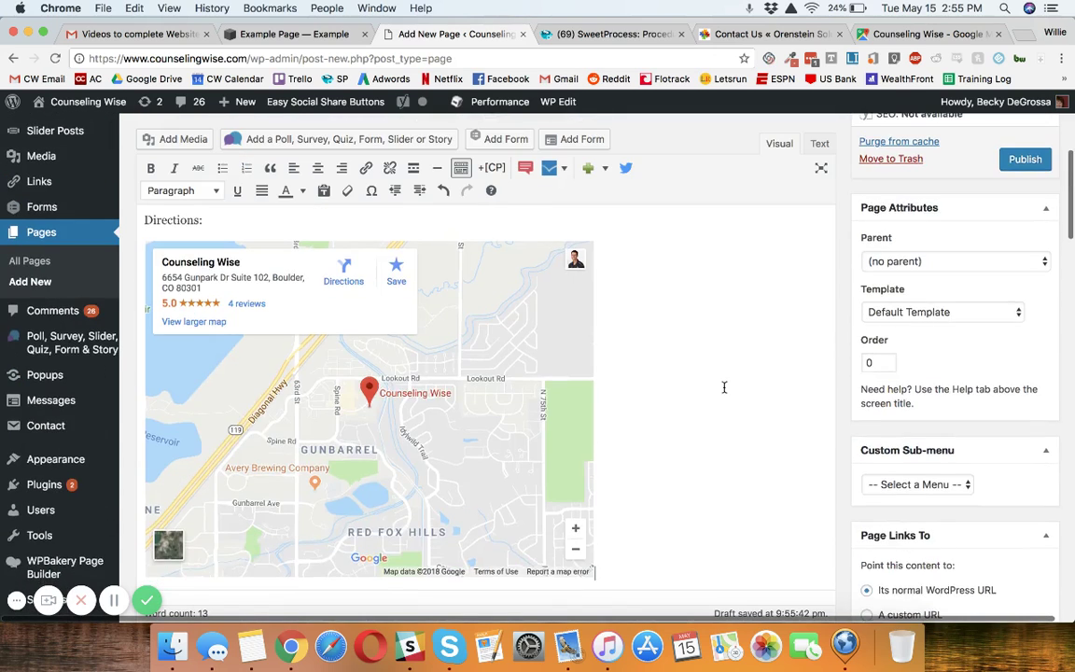
pyautogui.scroll(3, 725, 387)
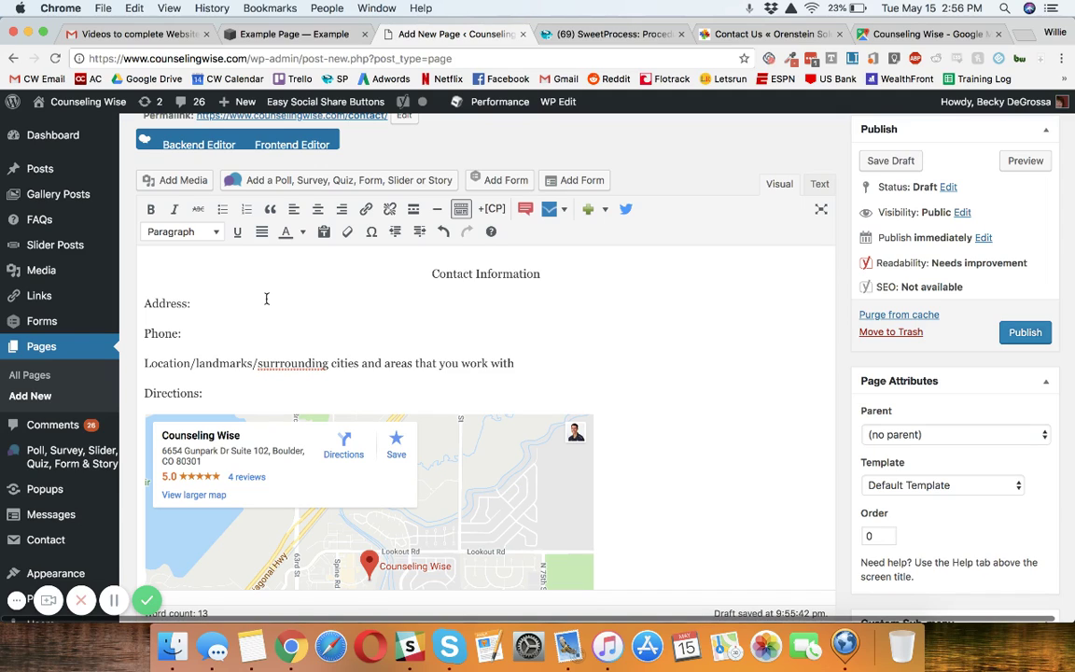
pyautogui.moveTo(46, 327)
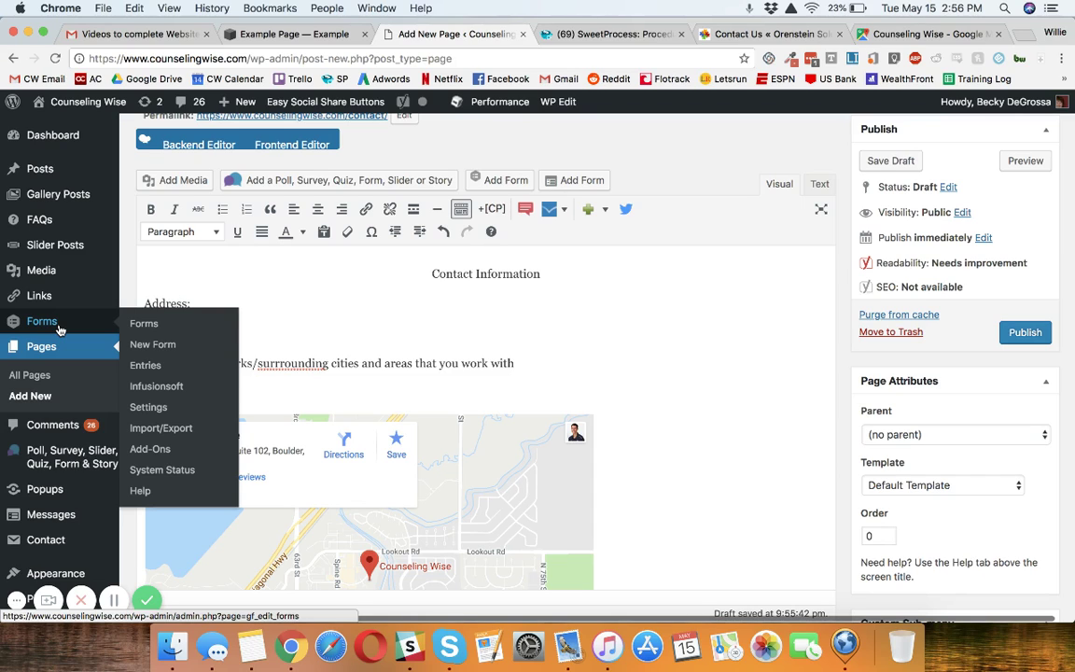
# Open the Gravity Forms list in a new browser tab.
pyautogui.rightClick(58, 328)
pyautogui.click(74, 331)
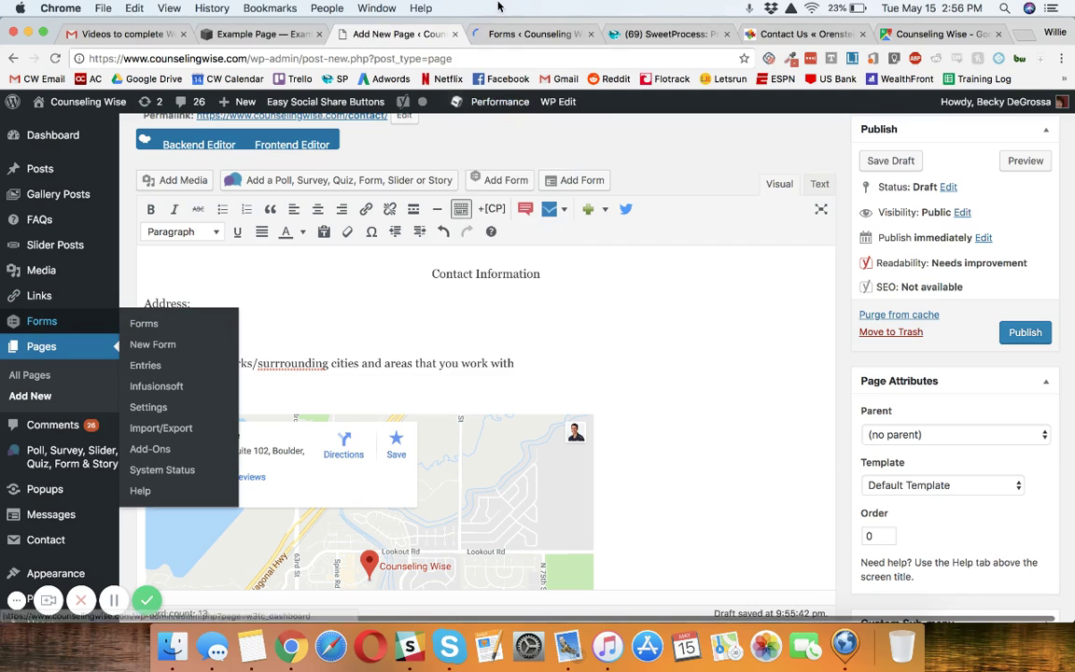
pyautogui.click(523, 33)
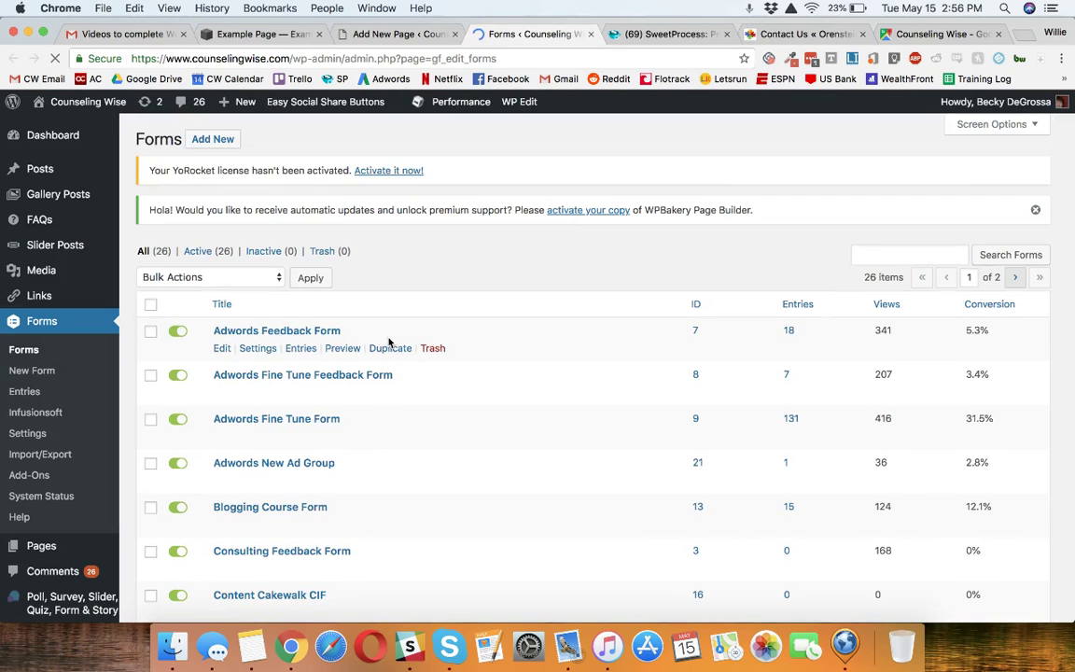
pyautogui.scroll(-10, 389, 343)
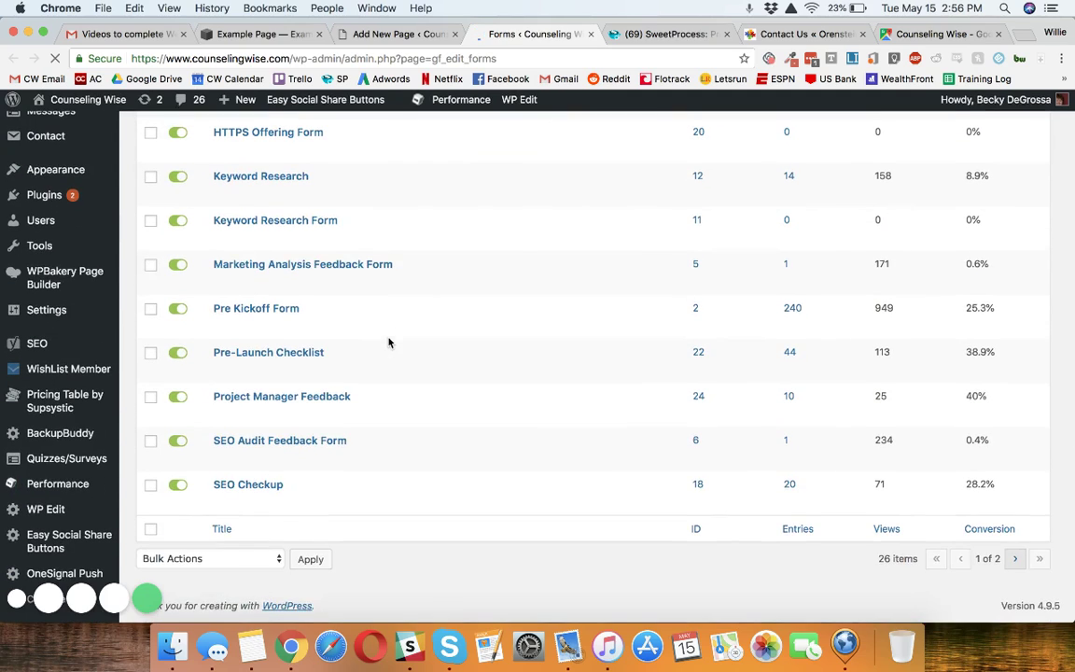
pyautogui.scroll(10, 301, 455)
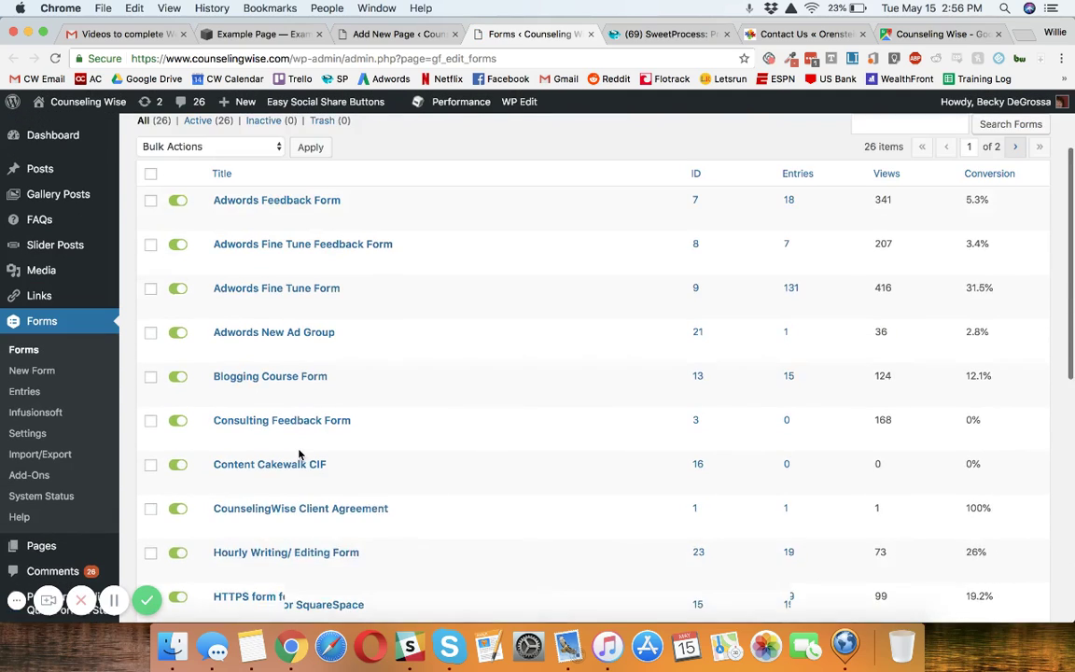
# Open the Adwords Fine Tune Form and look over its name, email, phone and address fields.
pyautogui.click(311, 342)
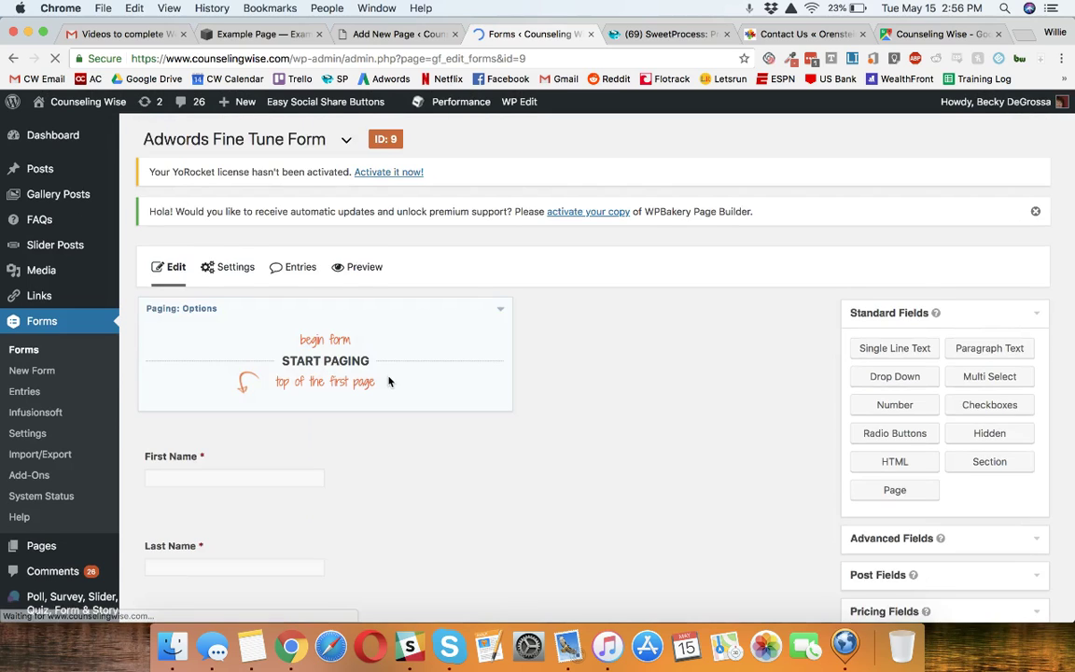
pyautogui.scroll(-10, 389, 381)
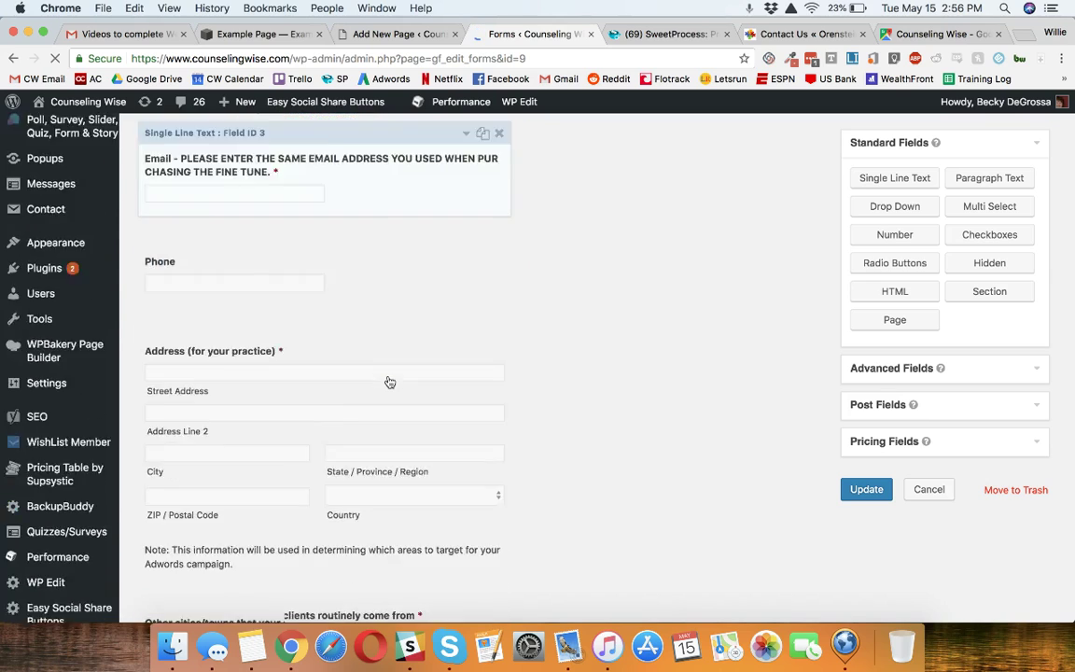
pyautogui.scroll(-2, 389, 382)
pyautogui.scroll(8, 389, 378)
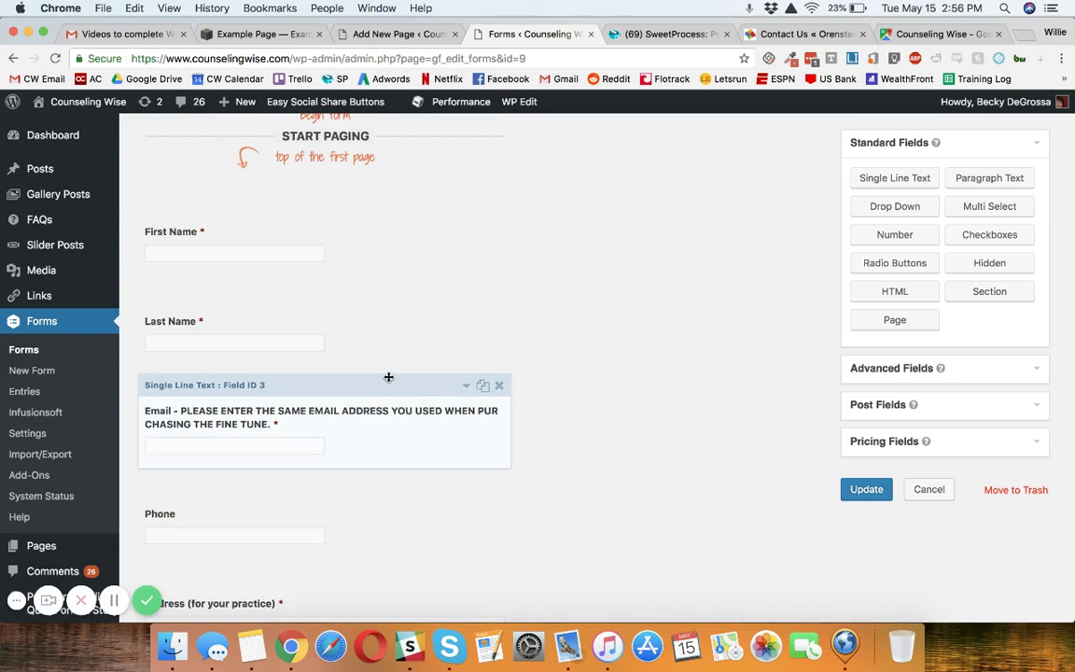
pyautogui.scroll(5, 470, 358)
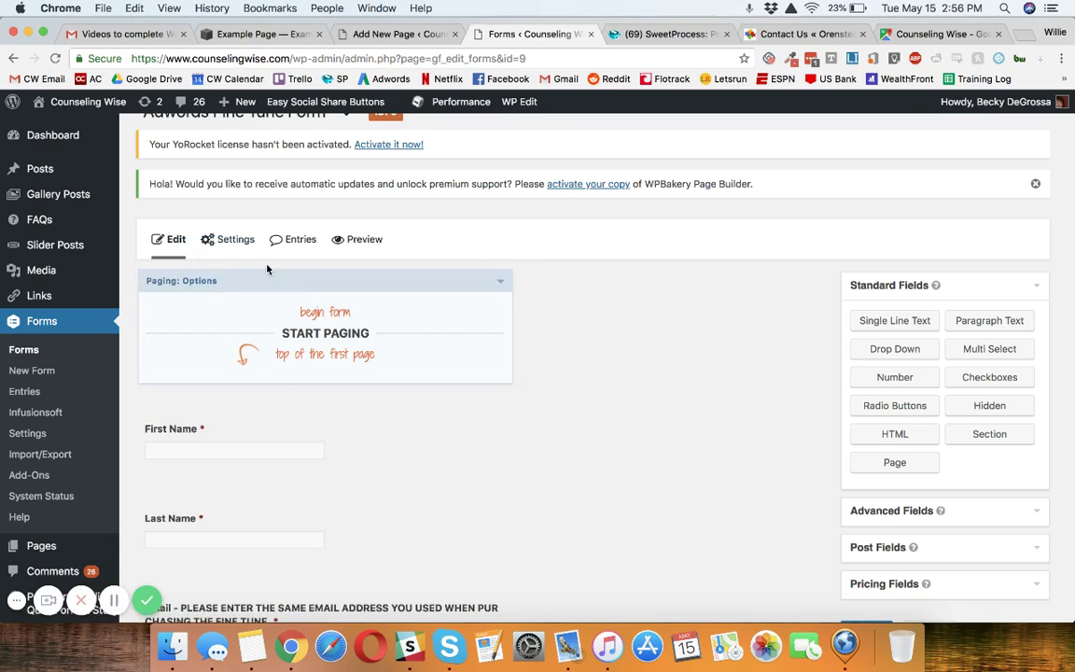
pyautogui.moveTo(238, 253)
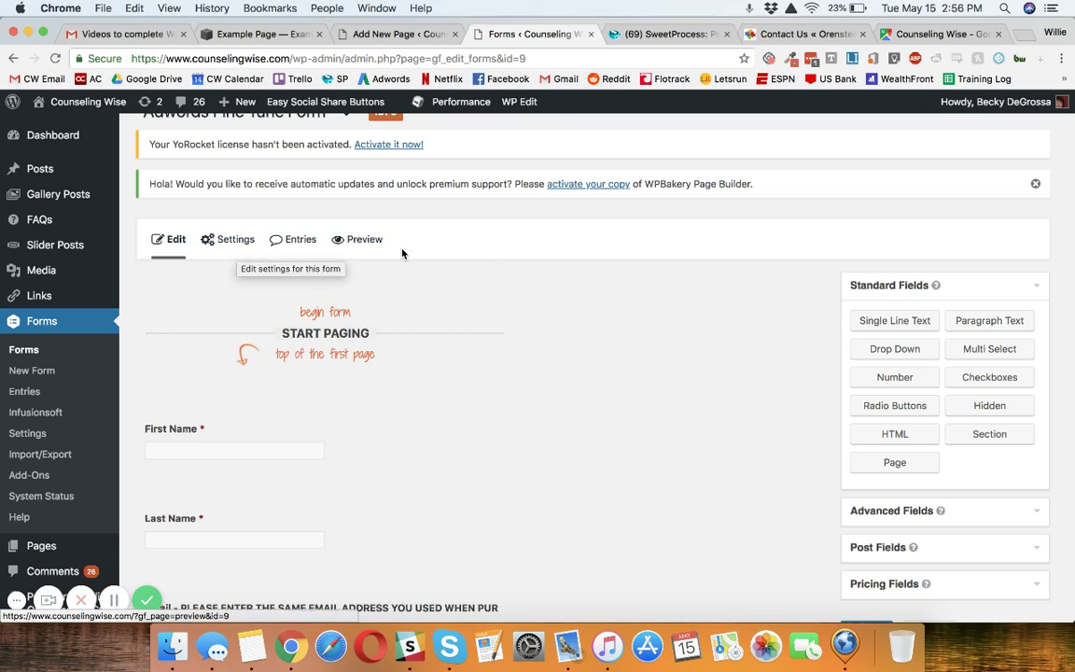
pyautogui.scroll(-5, 571, 305)
pyautogui.scroll(6, 572, 308)
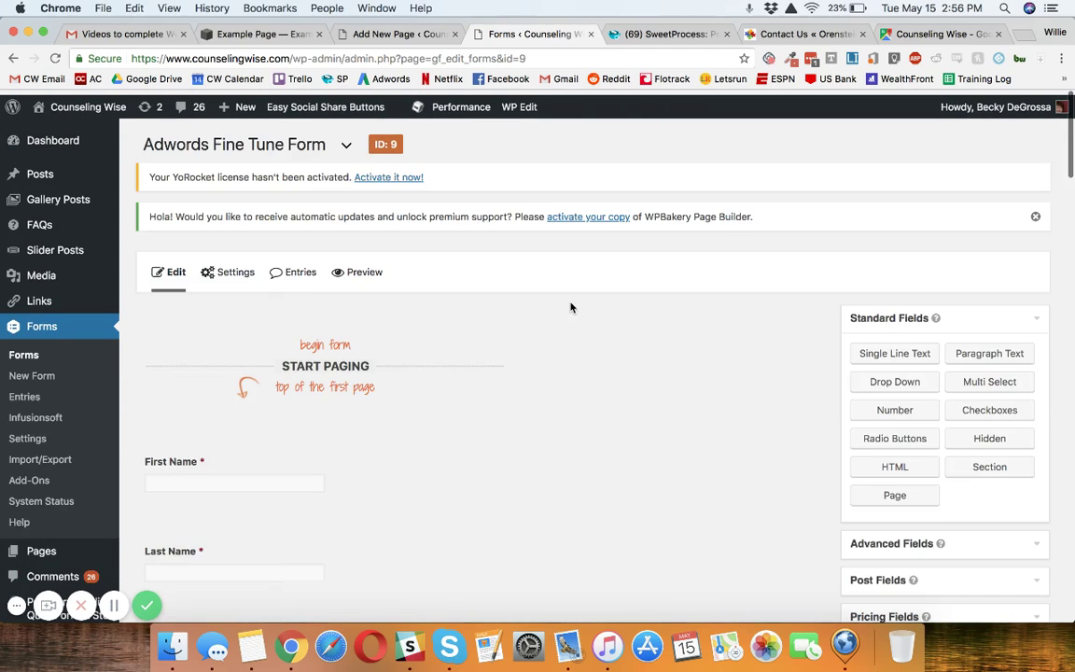
# Copy the example shortcode [gravityform id="1" title="false" description="false"] from the Embedding A Form guide.
pyautogui.click(122, 601)
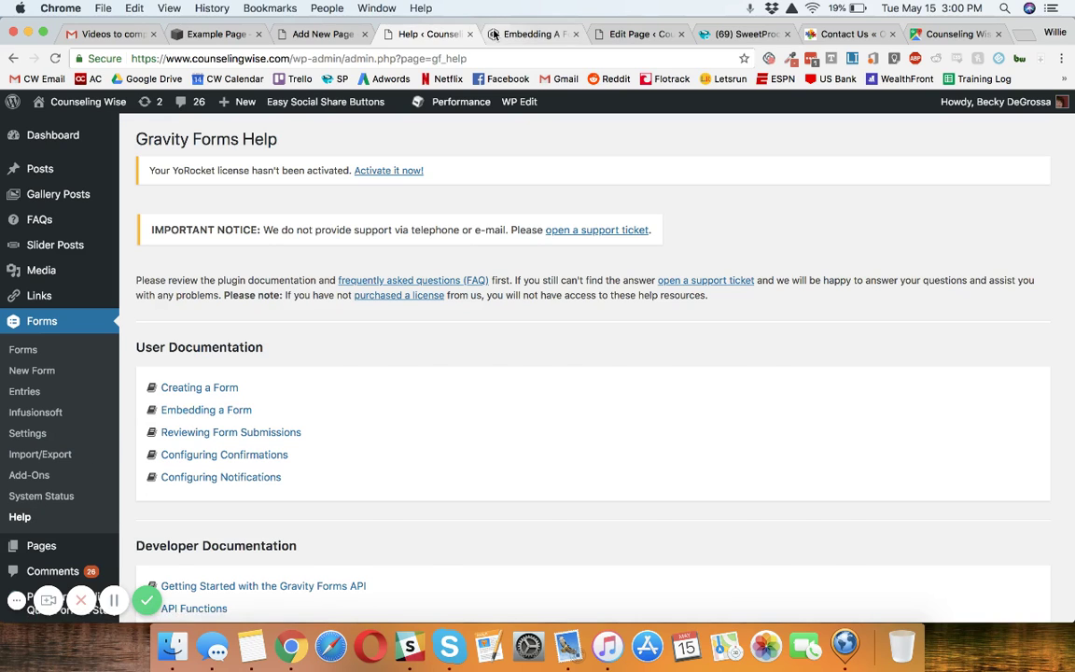
pyautogui.click(527, 33)
pyautogui.scroll(5, 519, 215)
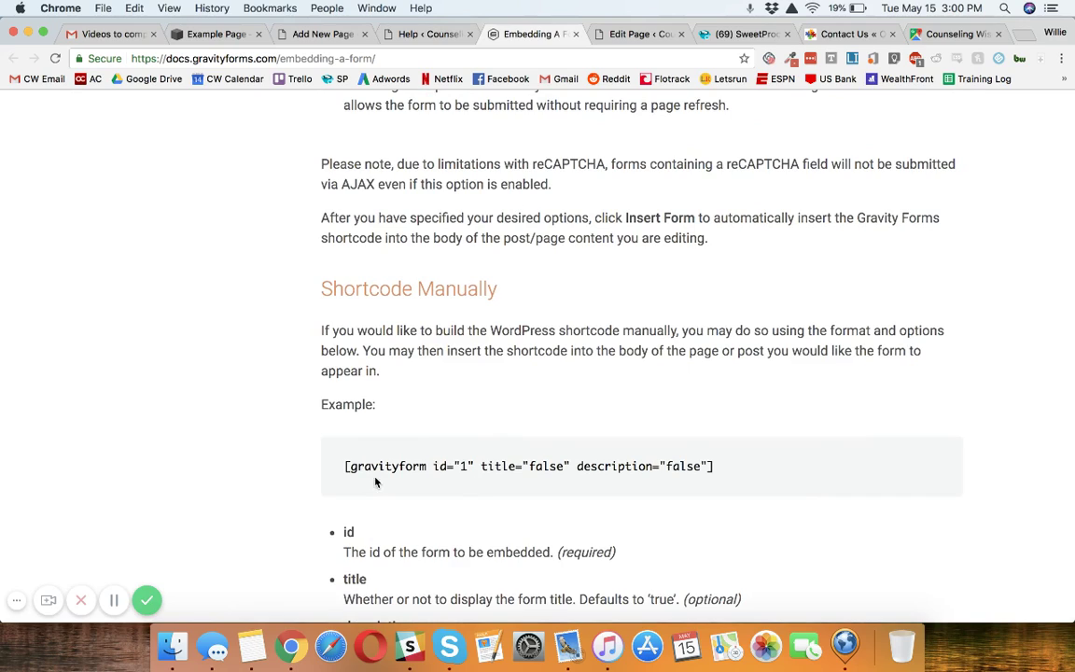
pyautogui.moveTo(715, 467); pyautogui.dragTo(338, 470)
pyautogui.press('super+c')
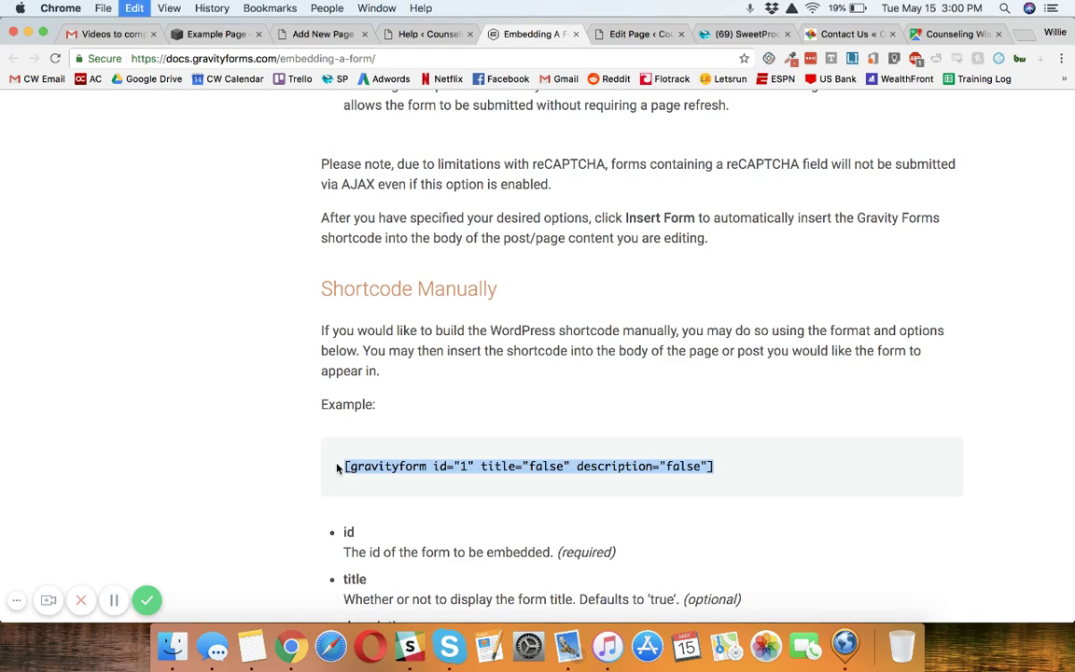
pyautogui.click(422, 34)
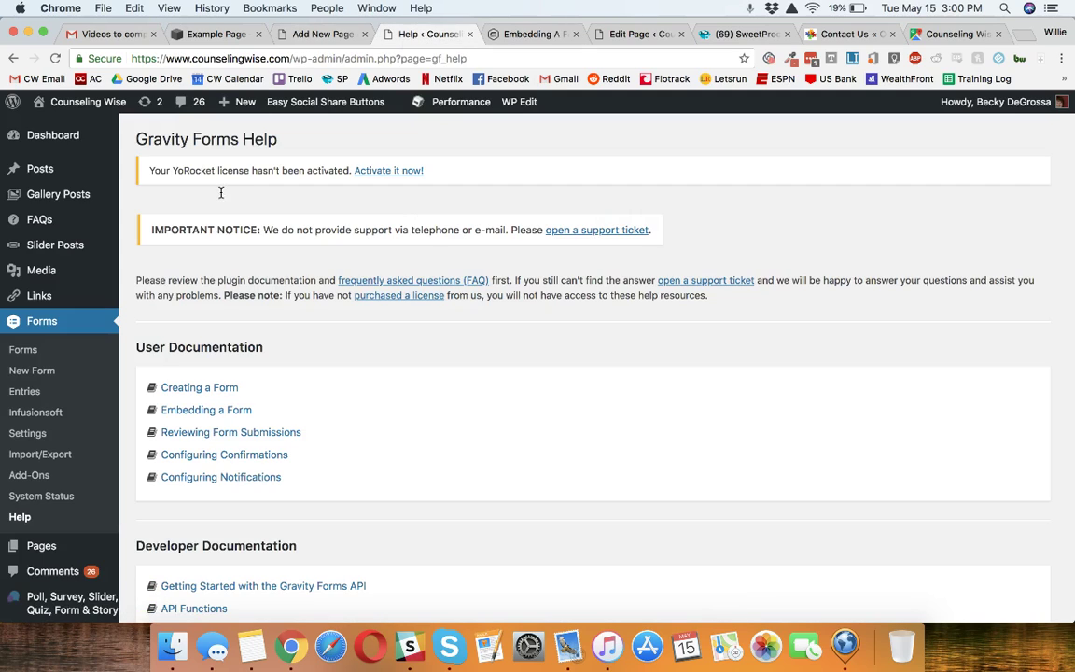
# Check the forms list and an existing form page, then try pasting the shortcode below the map.
pyautogui.click(23, 349)
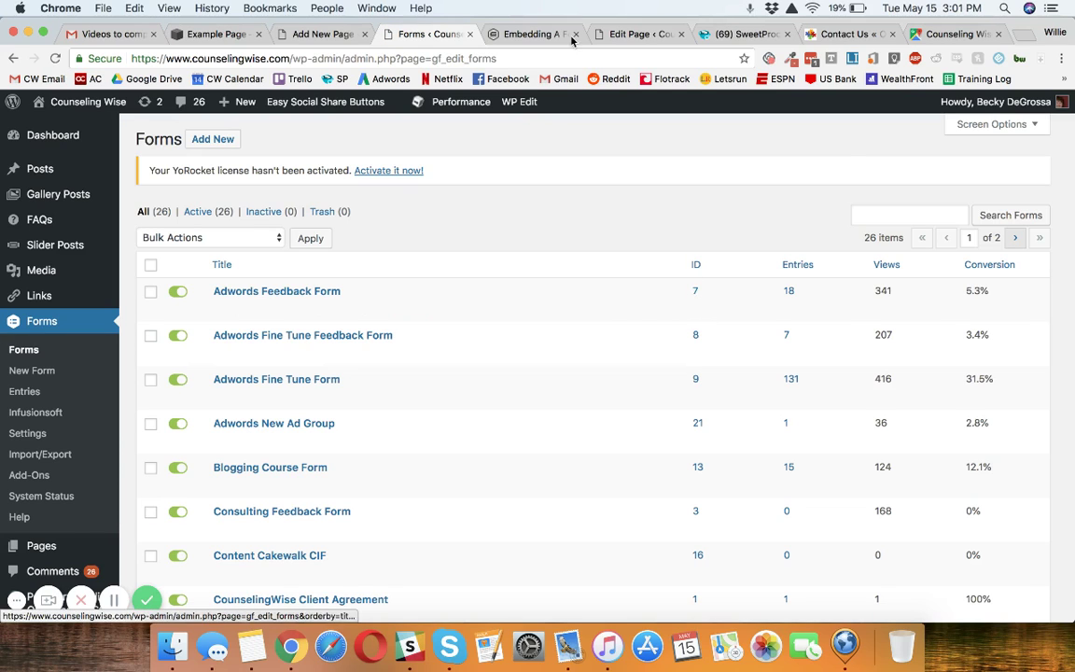
pyautogui.click(620, 34)
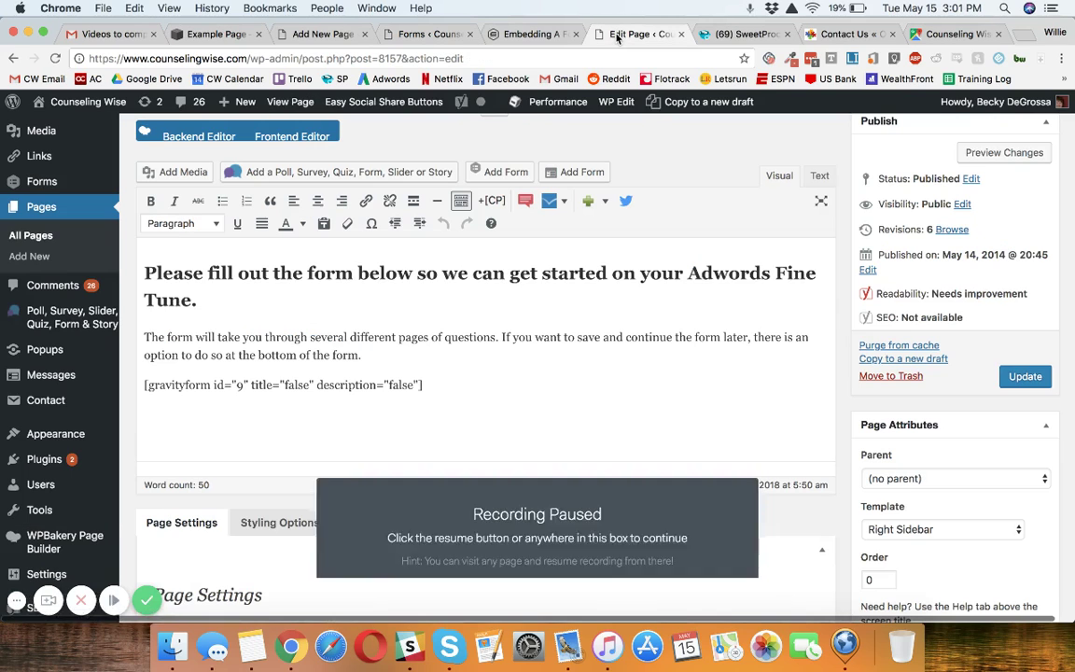
pyautogui.click(324, 34)
pyautogui.scroll(-1, 750, 230)
pyautogui.scroll(-5, 749, 231)
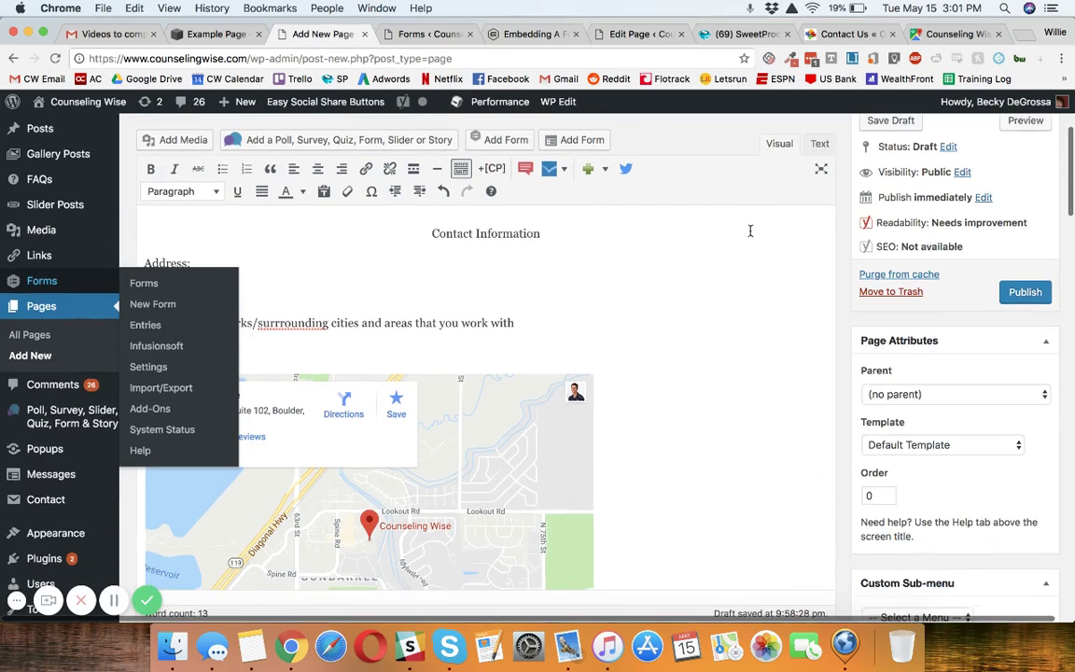
pyautogui.click(712, 266)
pyautogui.press('Return')
pyautogui.press('super+v')
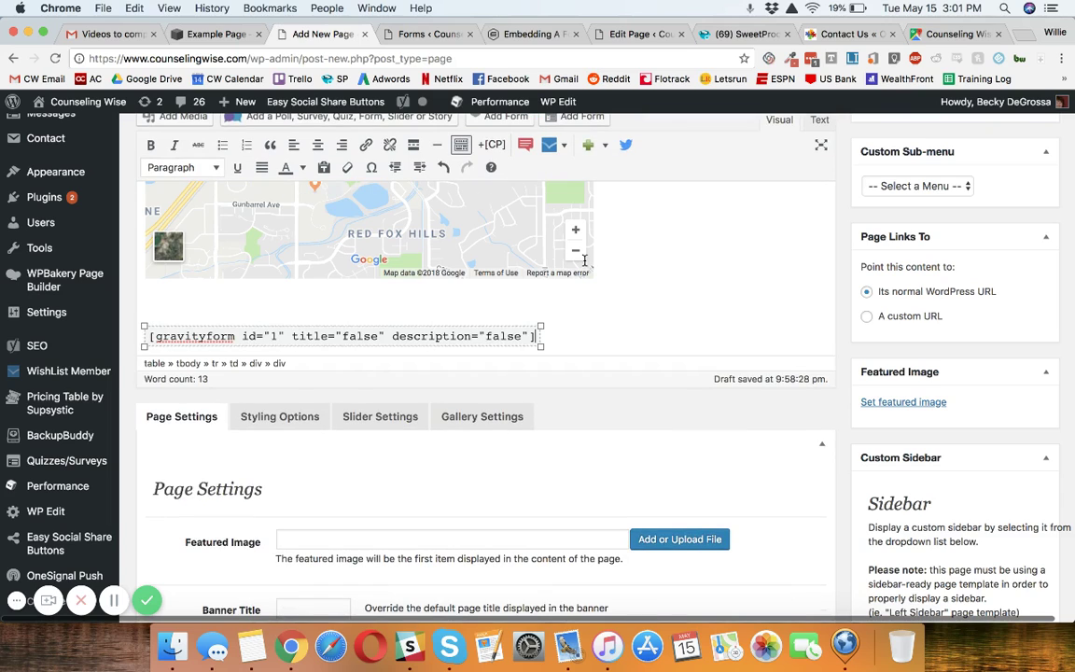
pyautogui.press('super+z')
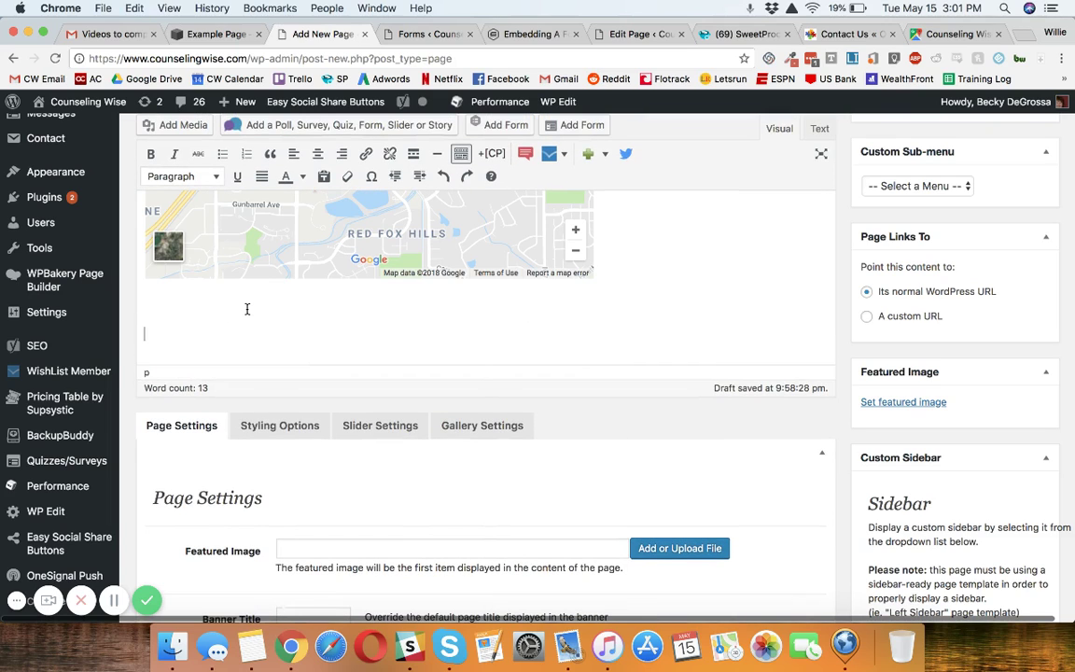
# Paste the gravityform shortcode as plain text on its own line below the map and change its id from 1.
pyautogui.rightClick(247, 309)
pyautogui.click(311, 396)
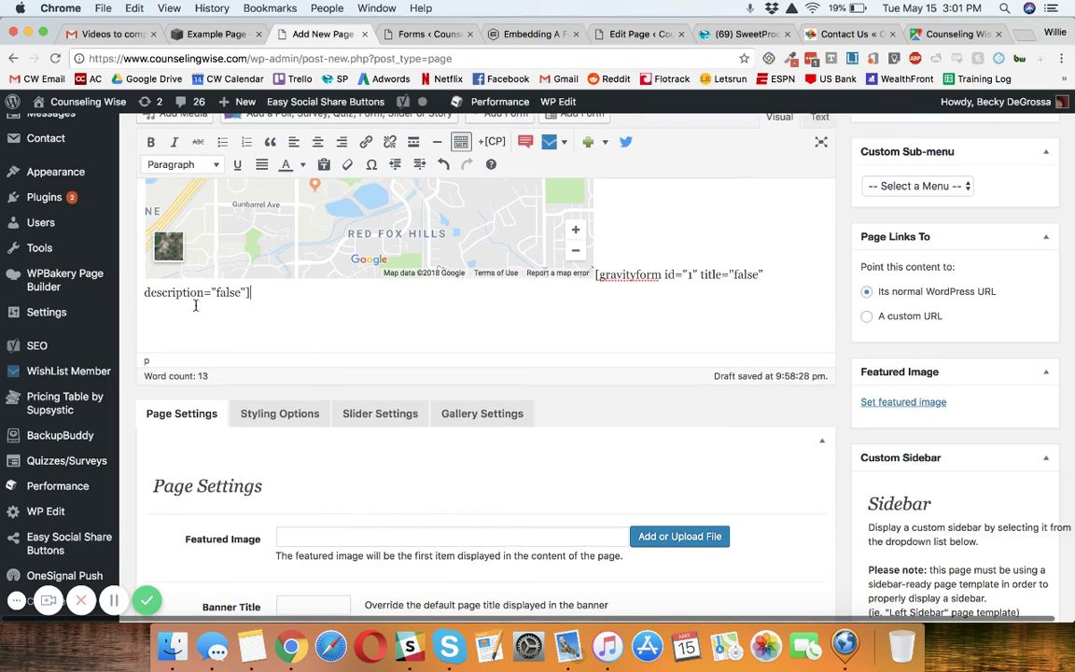
pyautogui.click(598, 276)
pyautogui.press('Return')
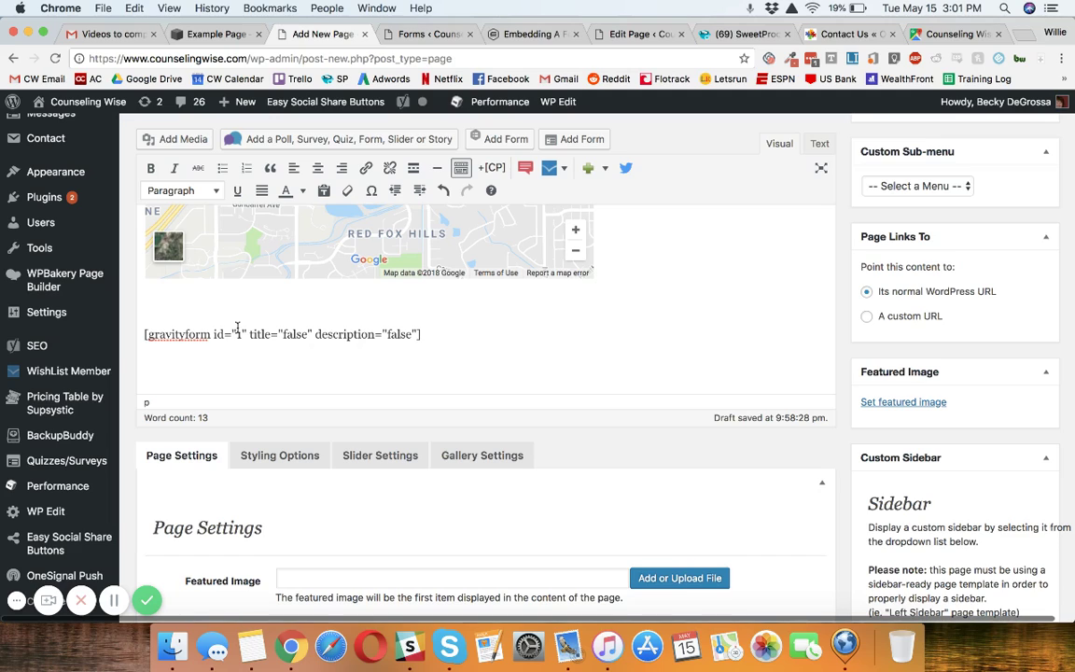
pyautogui.doubleClick(240, 333)
pyautogui.write('2')
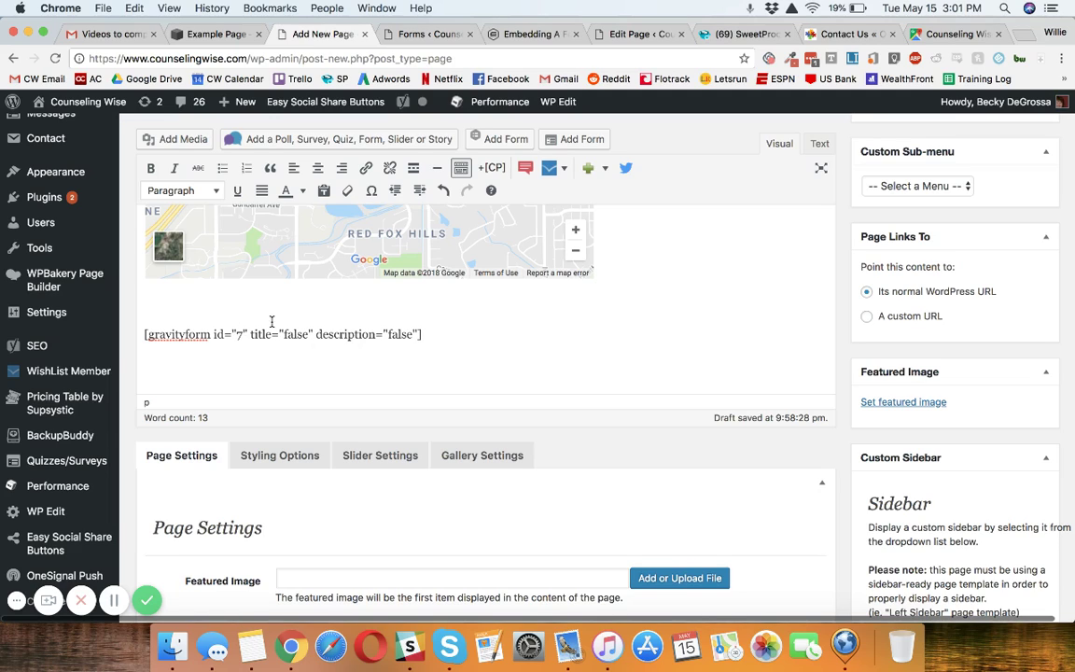
pyautogui.press('Return')
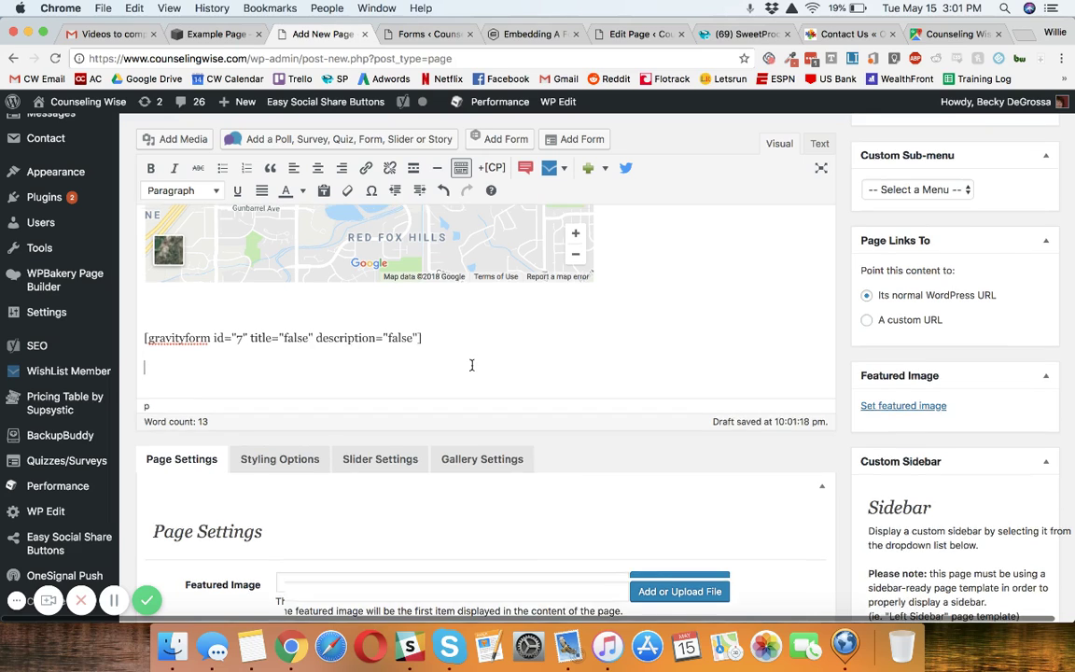
pyautogui.scroll(10, 472, 365)
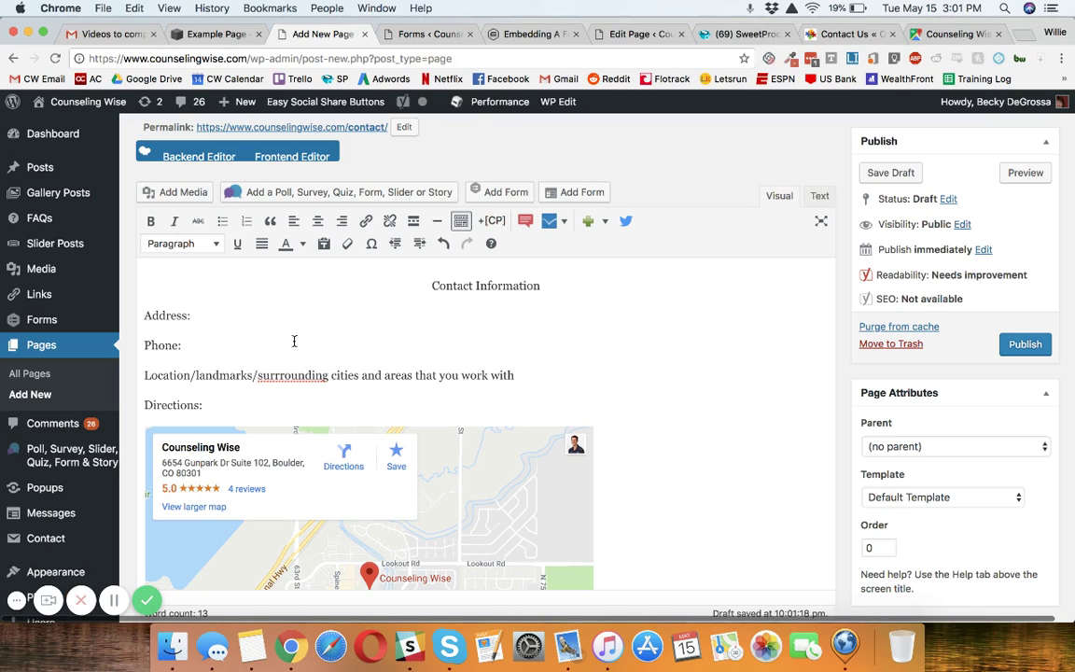
# Look over the Contact draft's details and map, then return to the Squarespace Example Page's form.
pyautogui.scroll(-1, 294, 342)
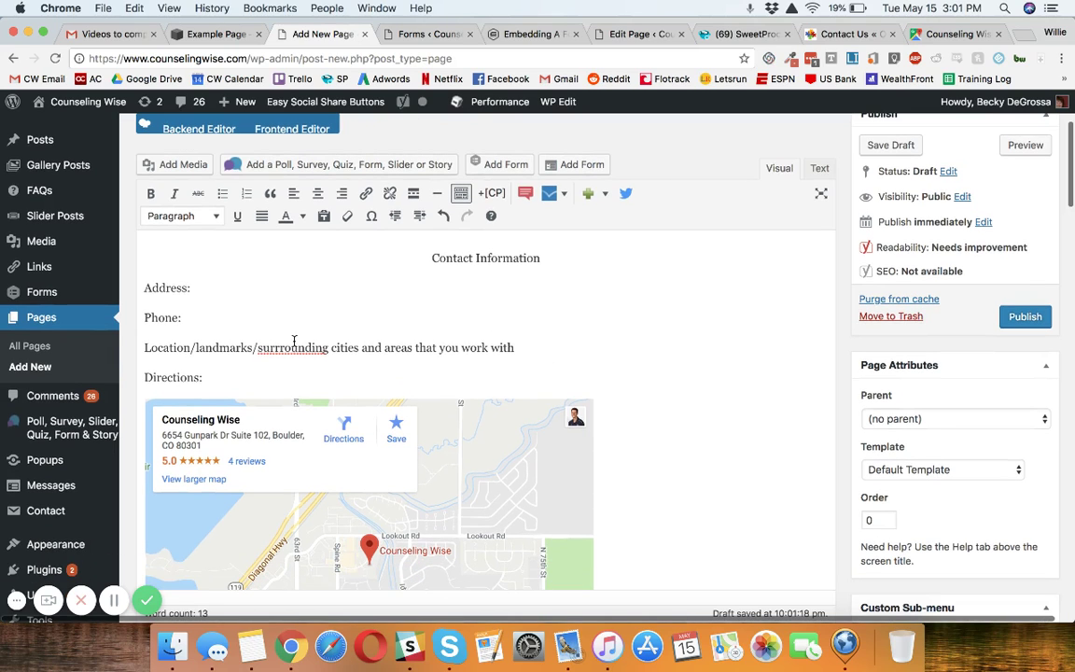
pyautogui.click(259, 383)
pyautogui.scroll(-10, 740, 367)
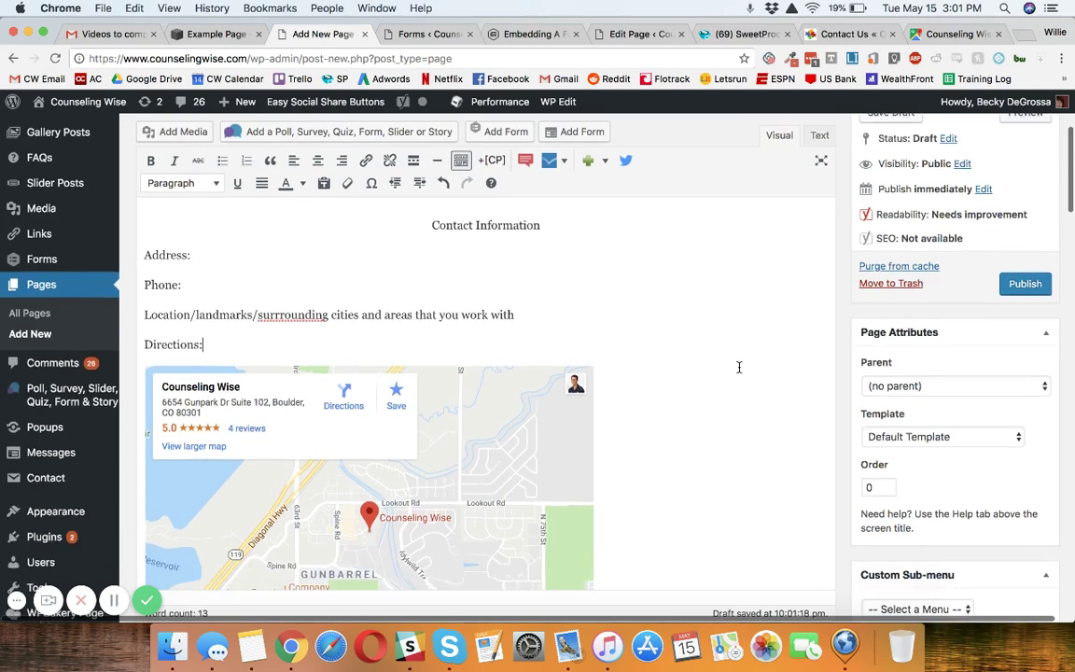
pyautogui.scroll(8, 739, 367)
pyautogui.scroll(4, 740, 367)
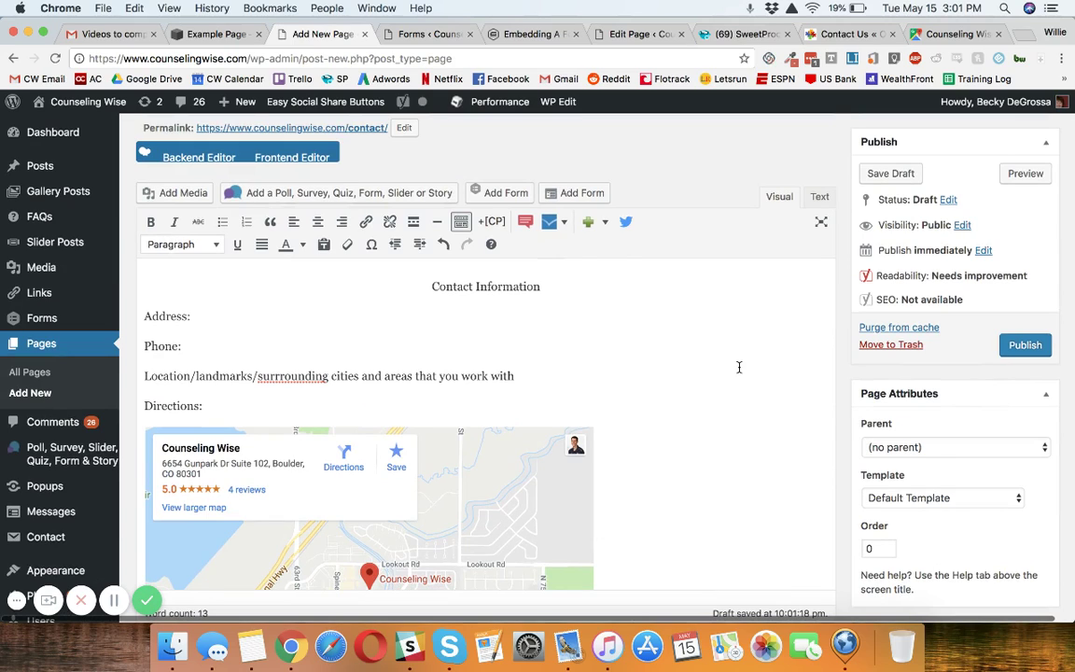
pyautogui.click(214, 33)
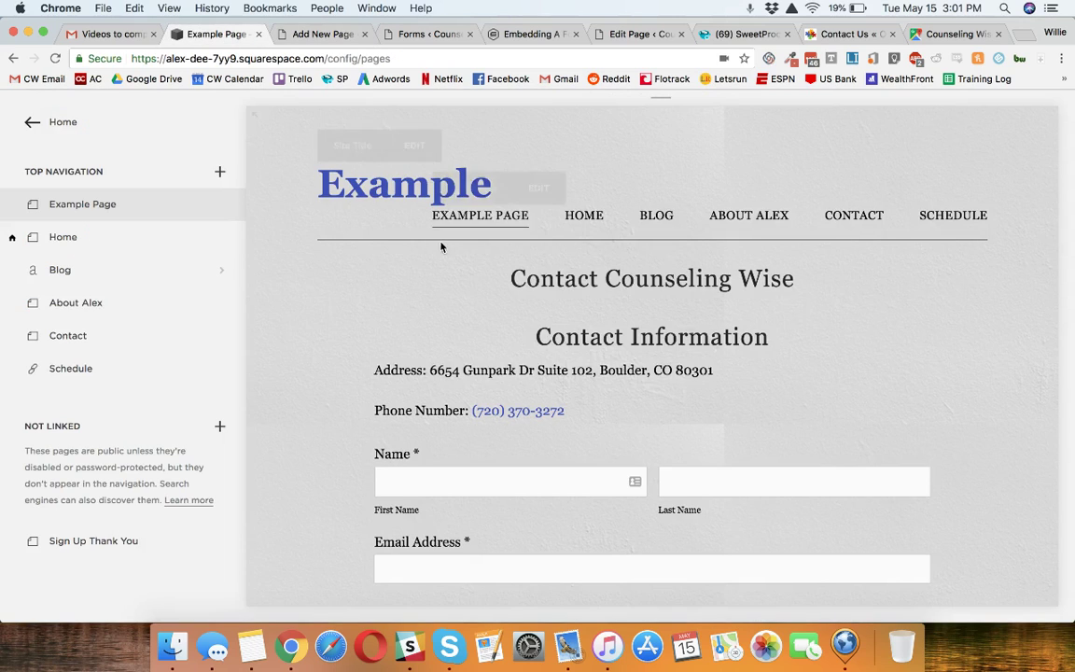
pyautogui.scroll(-5, 443, 246)
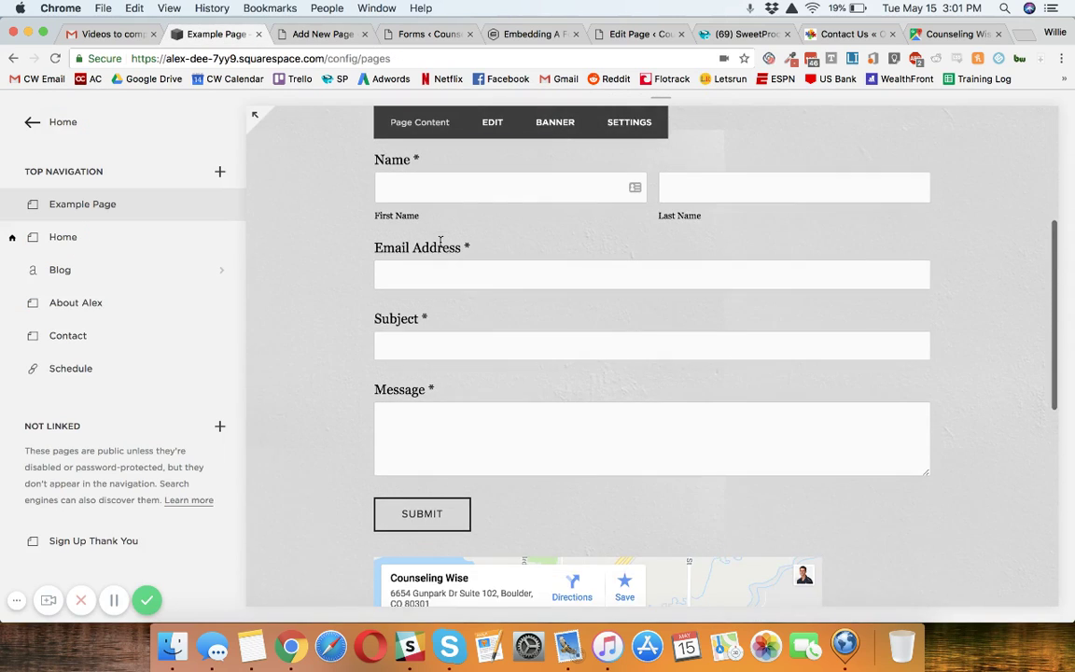